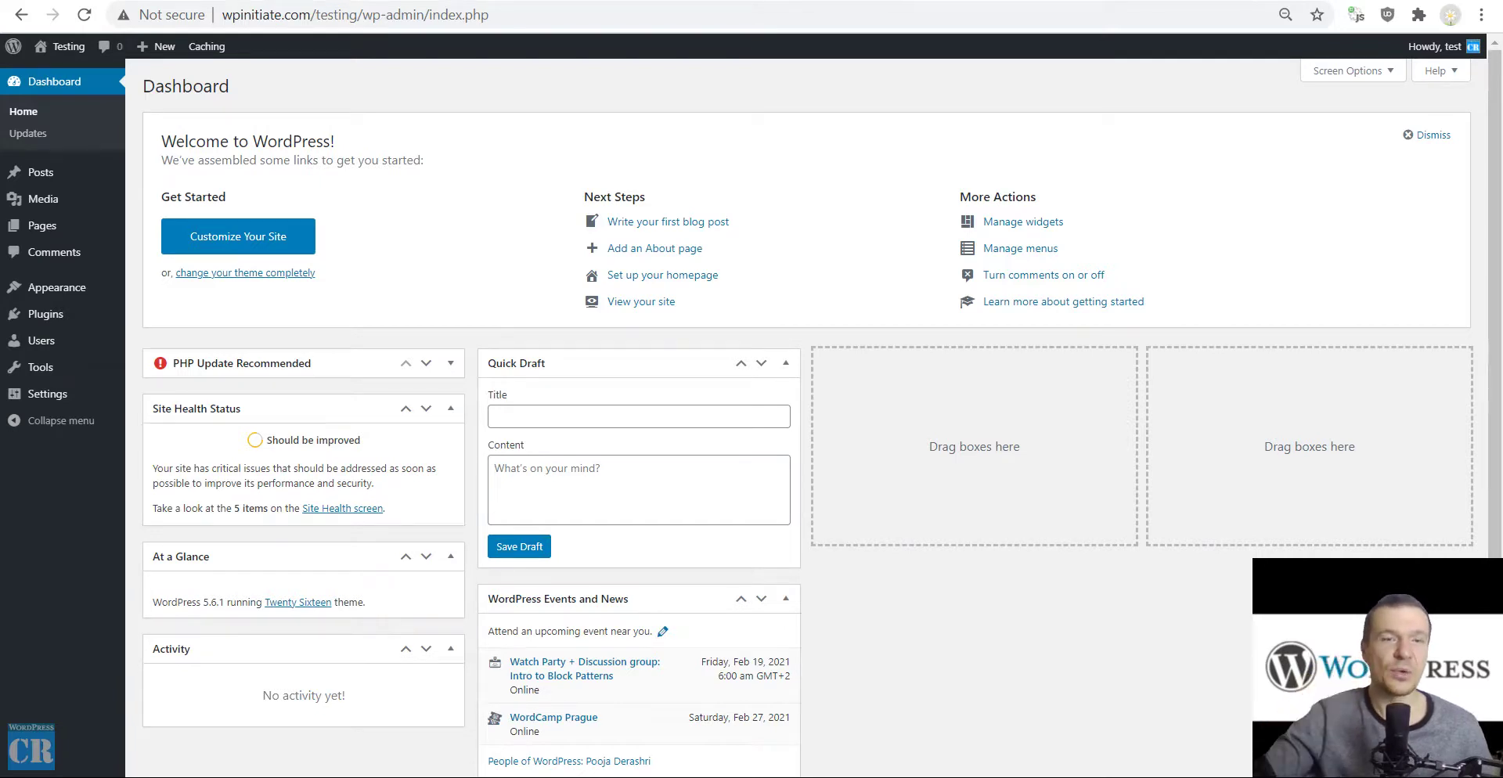
- Start a plugin upload from Plugins > Add New and browse for the plugin zip file
mouse_move(42, 315)
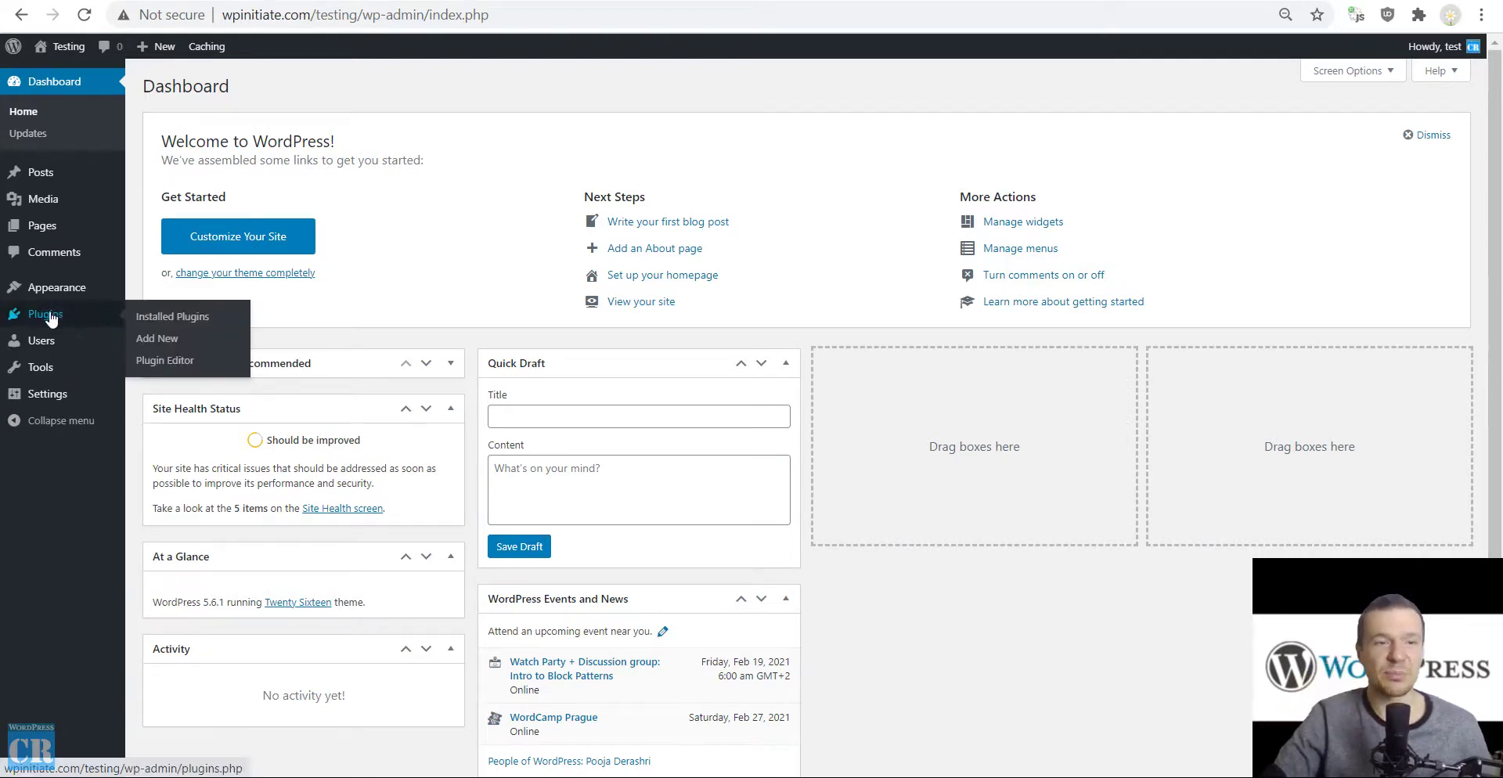
click(161, 344)
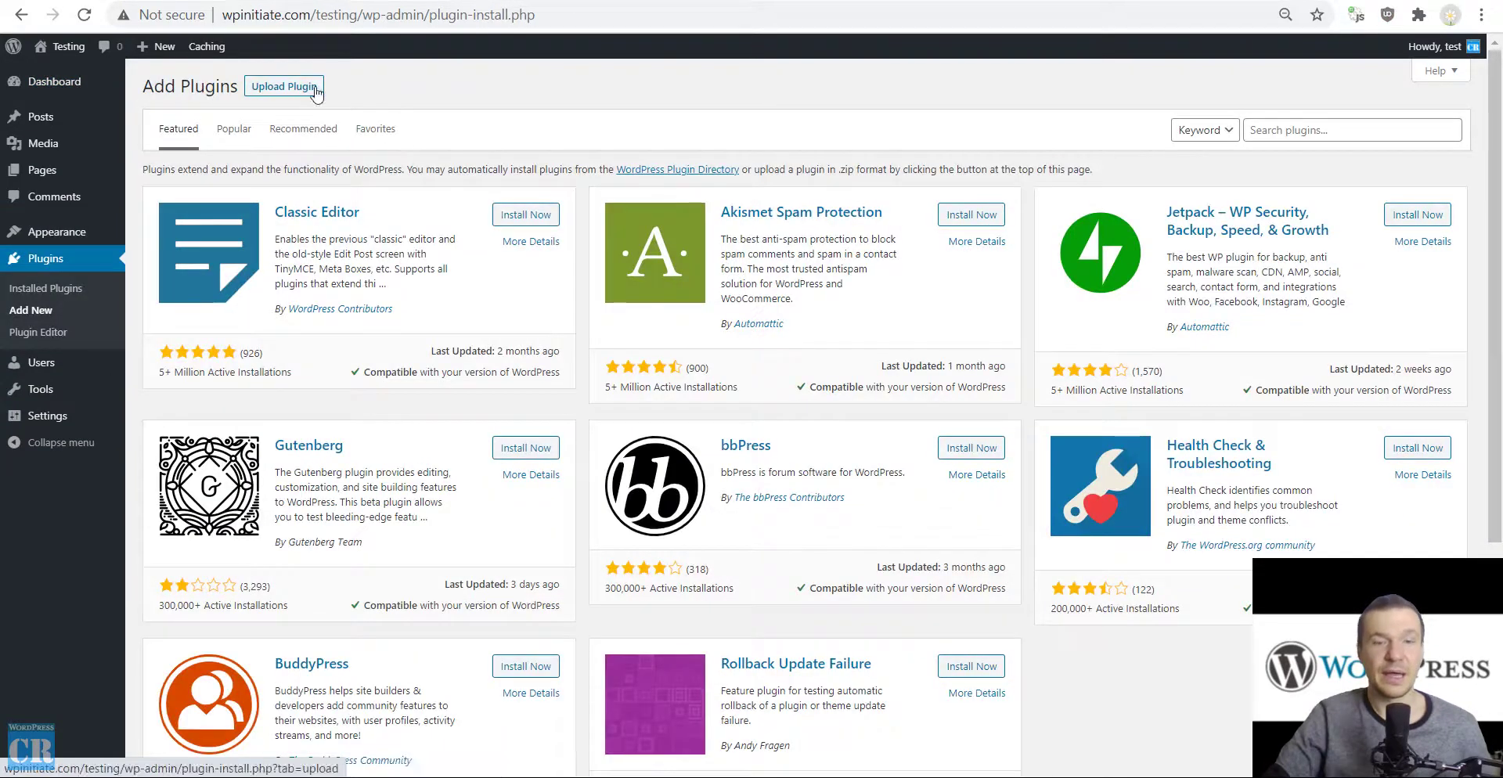
click(291, 88)
click(686, 232)
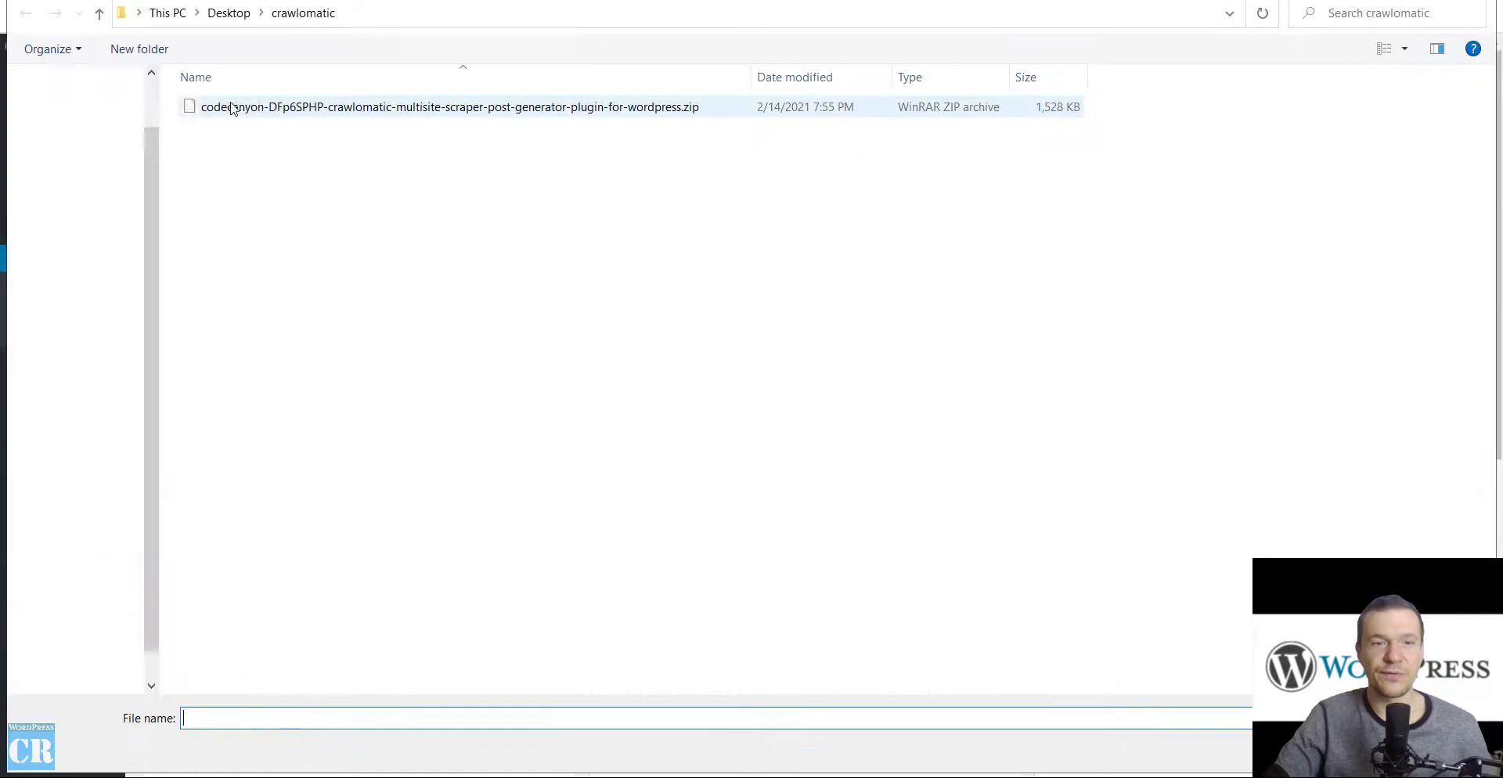
- Extract the downloaded codecanyon archive into its own folder
click(260, 108)
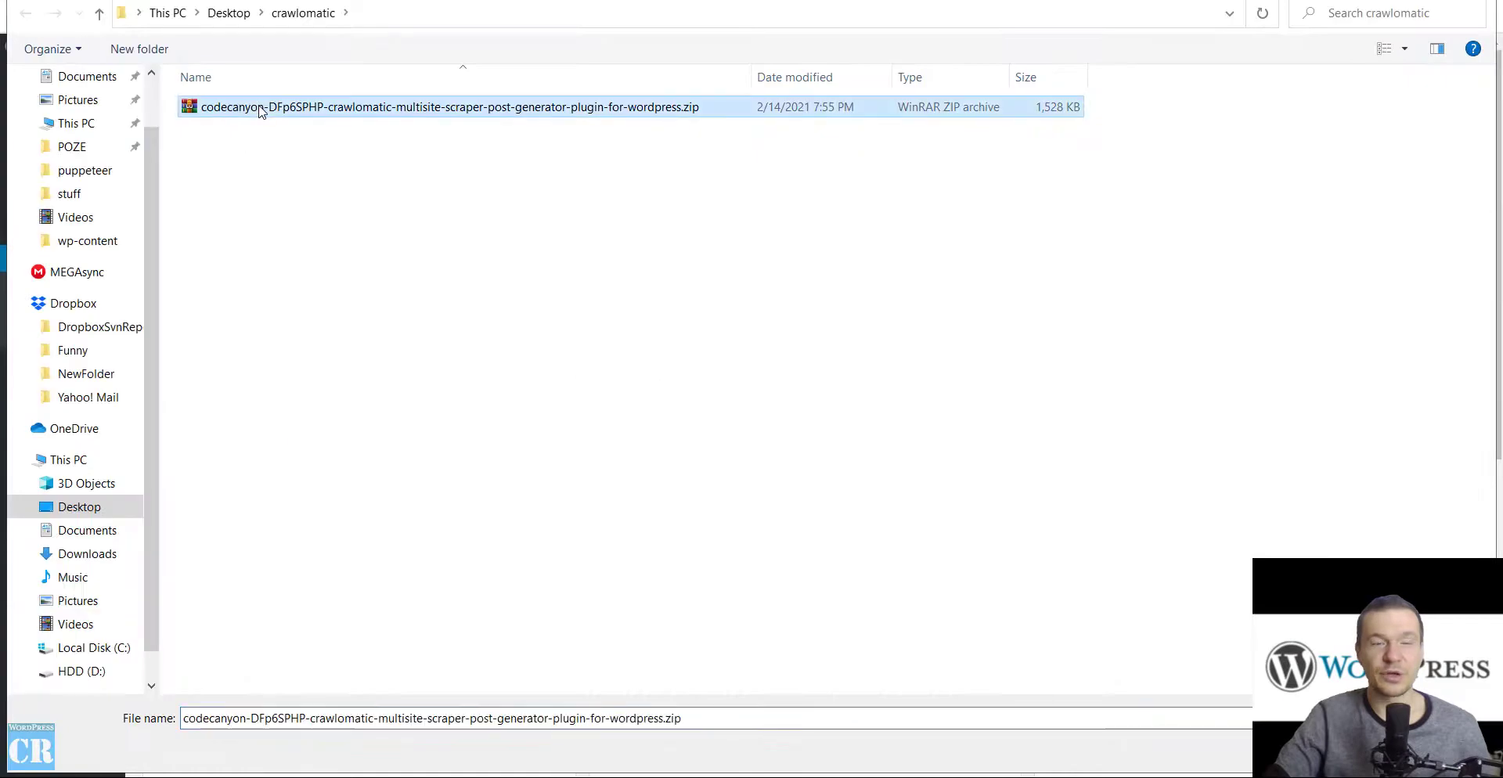
double_click(259, 107)
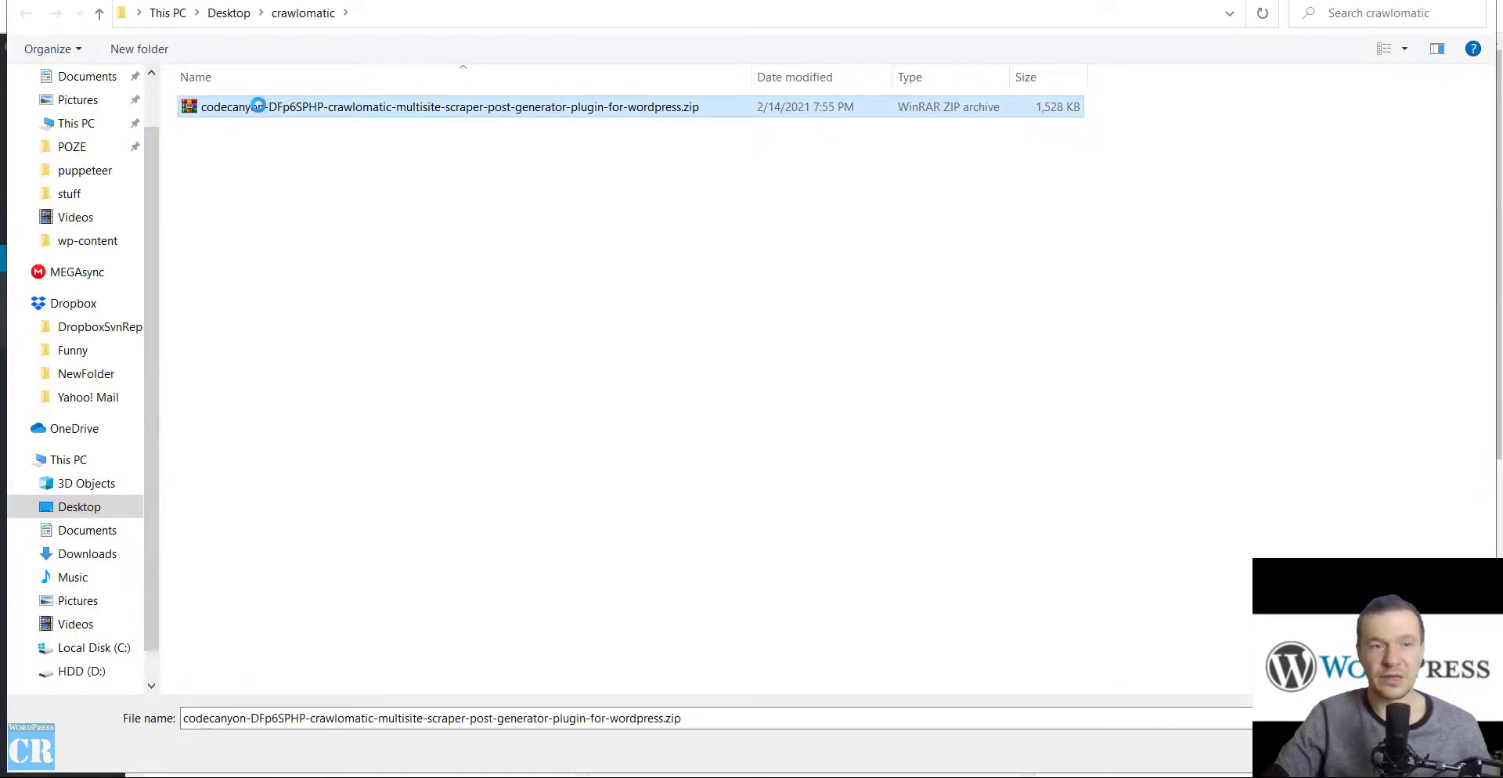
right_click(258, 106)
click(340, 309)
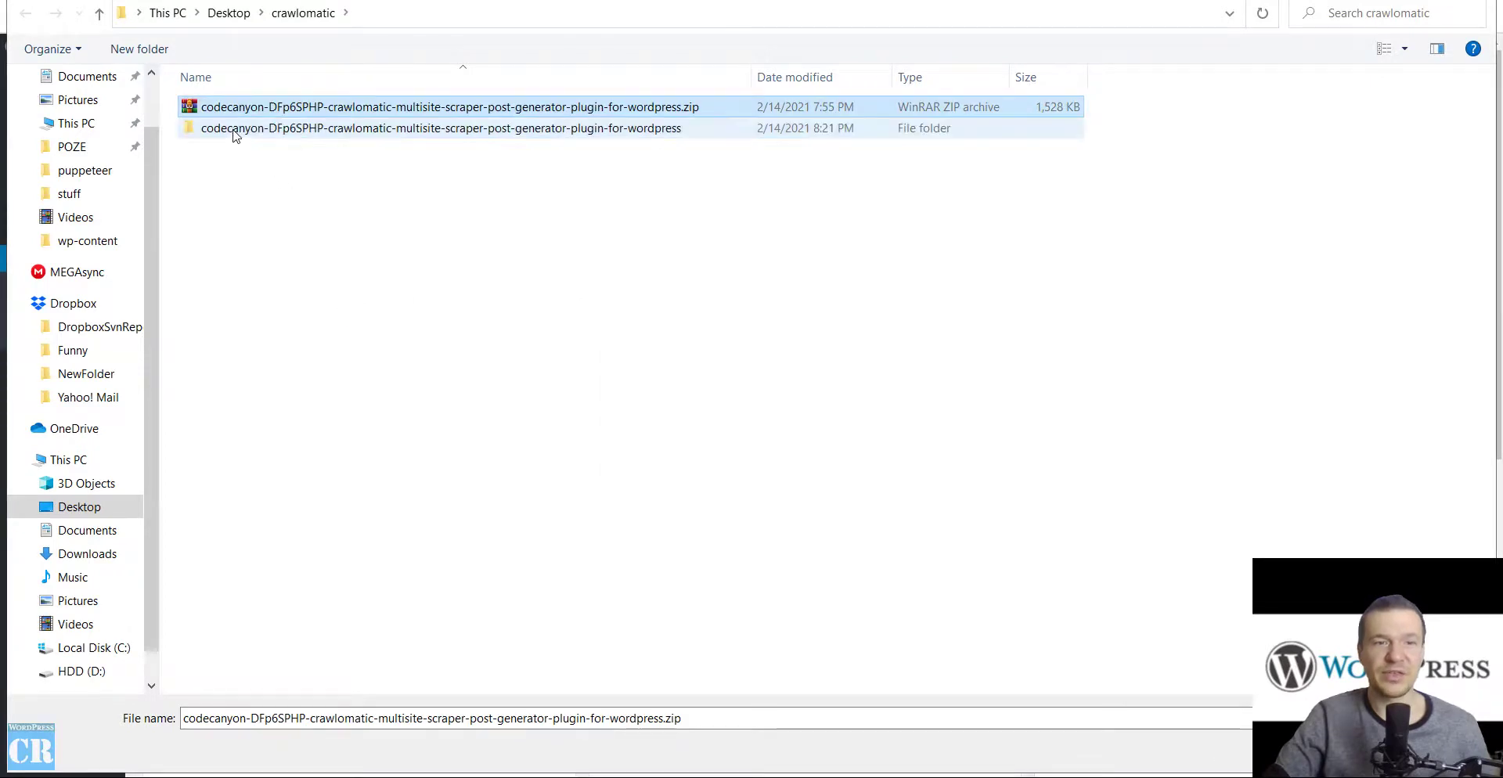
- Choose crawlomatic-multipage-scraper-post-generator.zip from the extracted package subfolder as the upload file
double_click(235, 131)
double_click(228, 113)
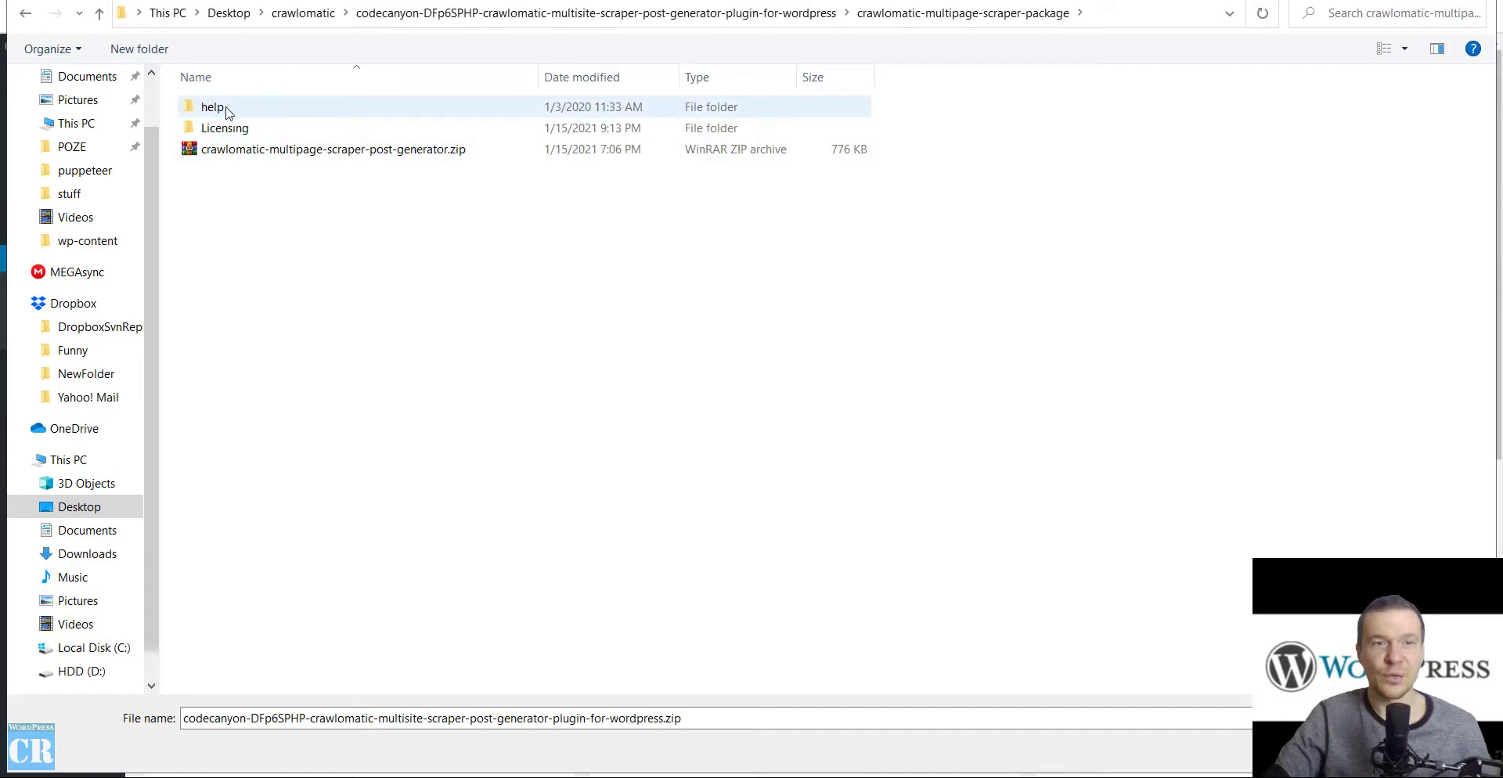
click(235, 151)
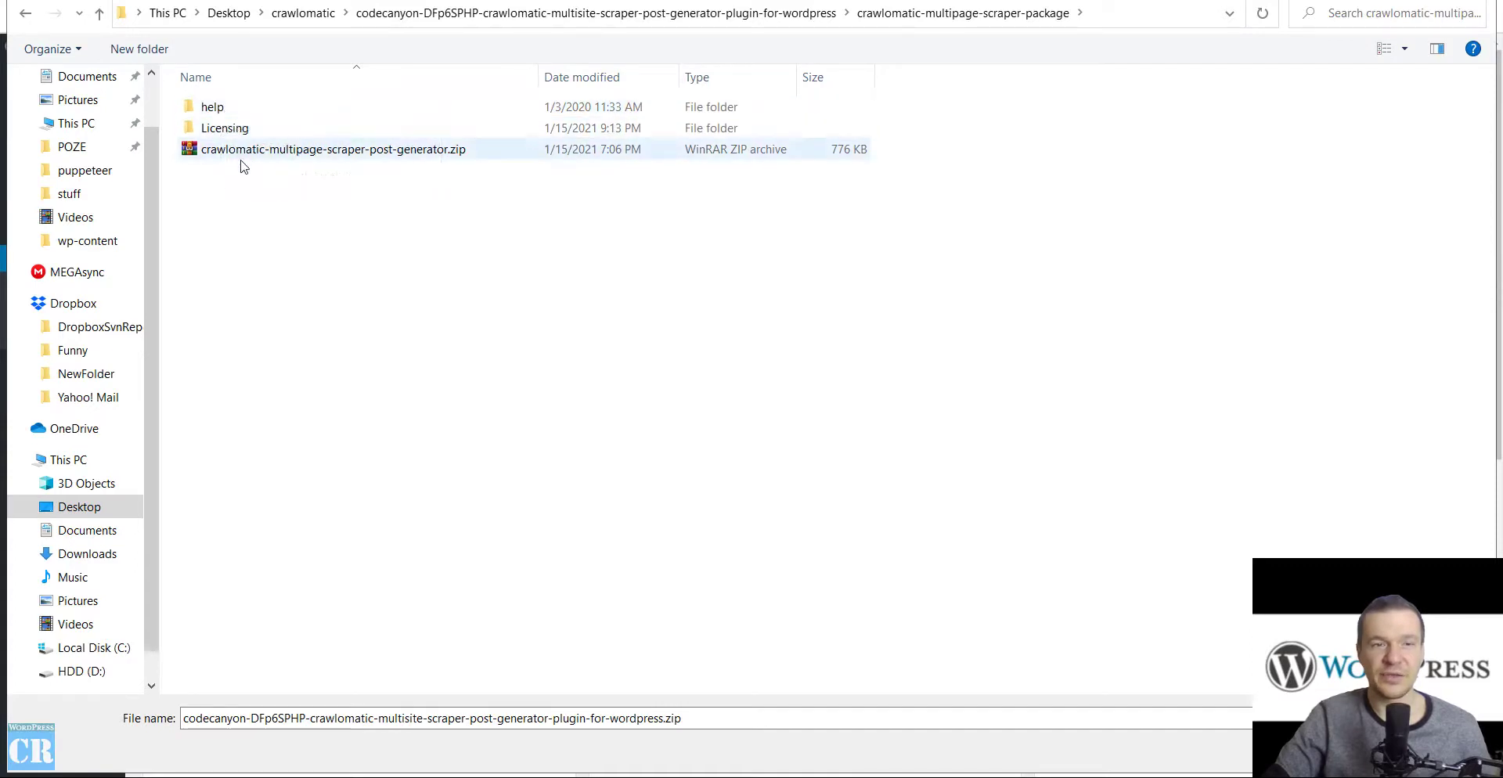
click(237, 155)
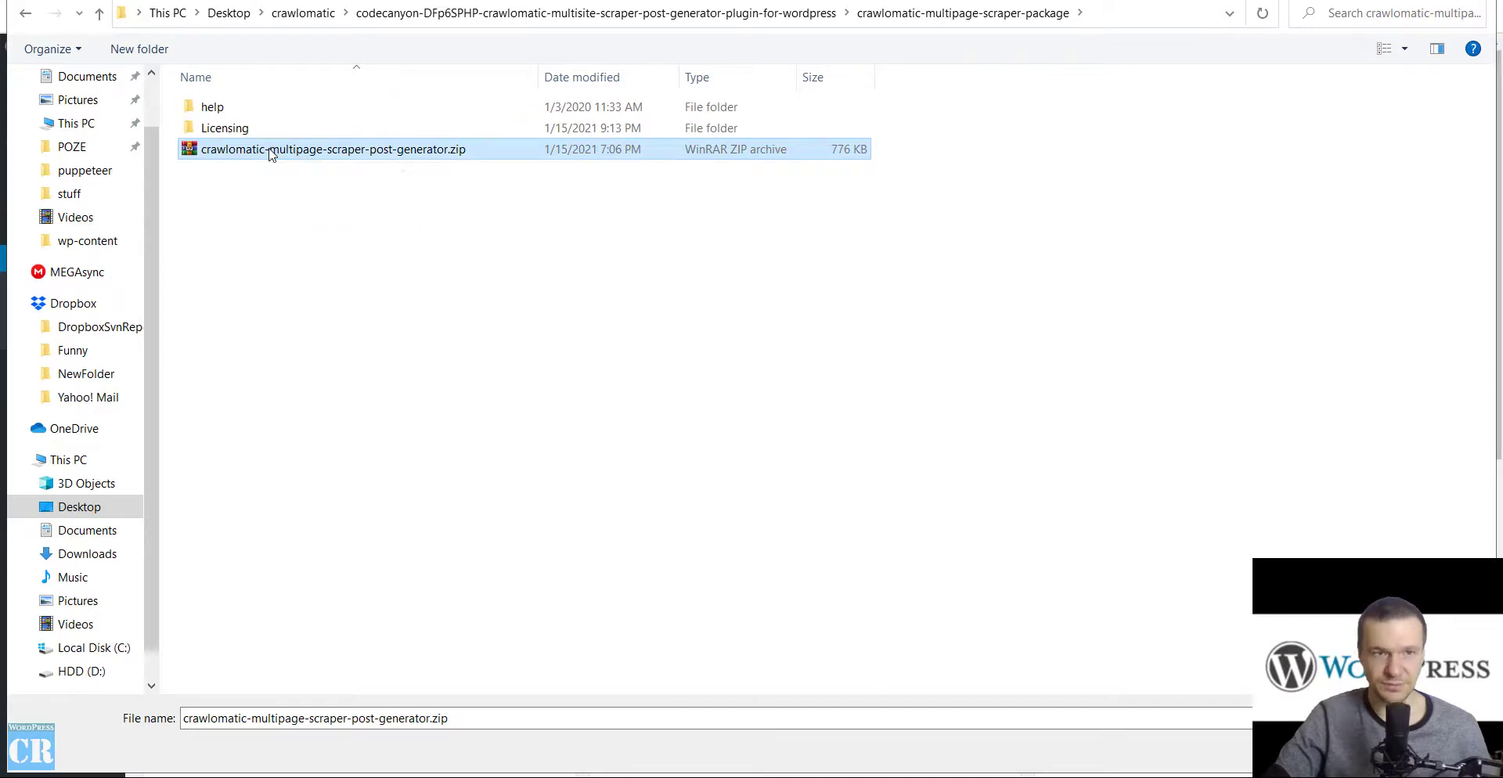
double_click(271, 153)
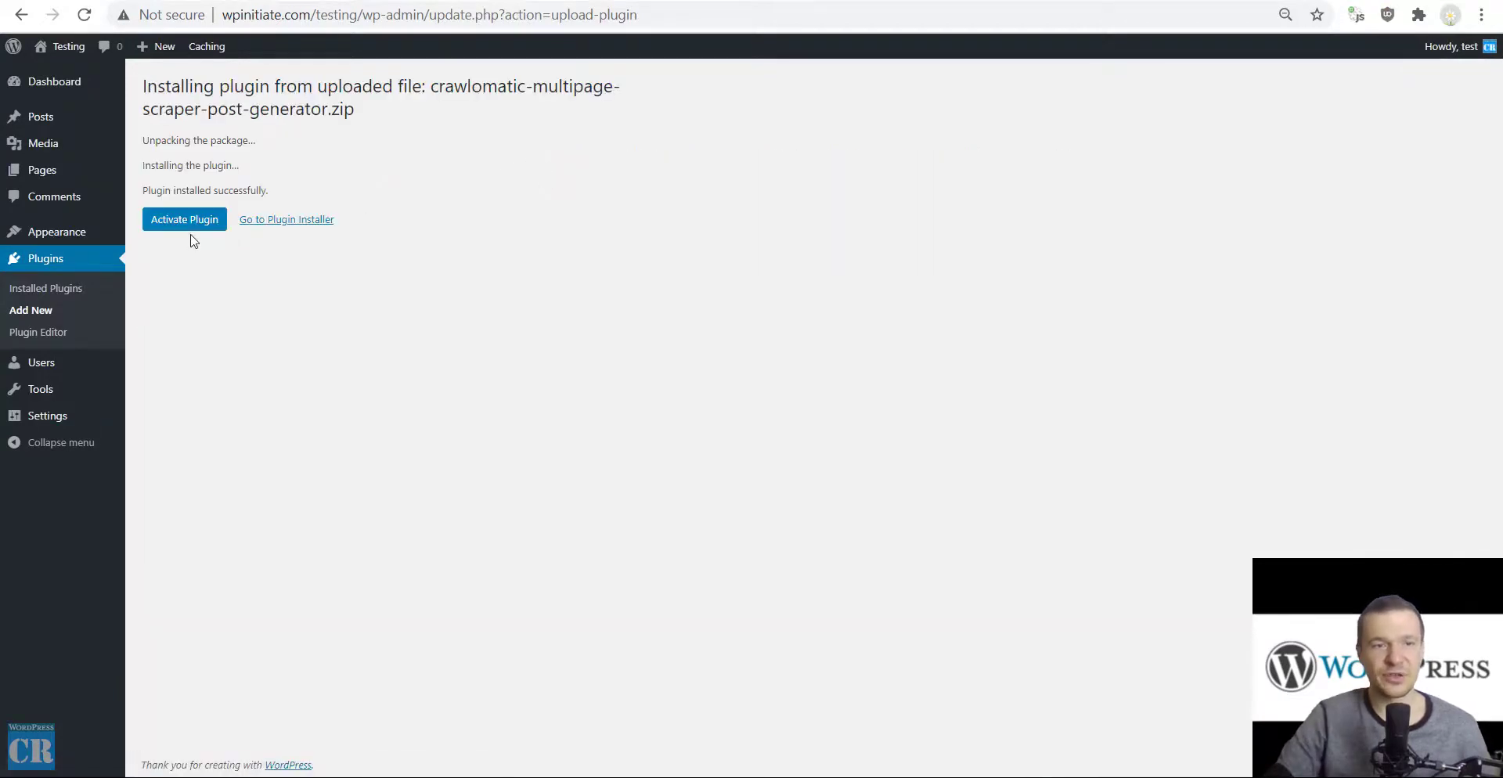
- Activate the Crawlomatic plugin and go to its Web Crawl to Posts rules page
click(187, 226)
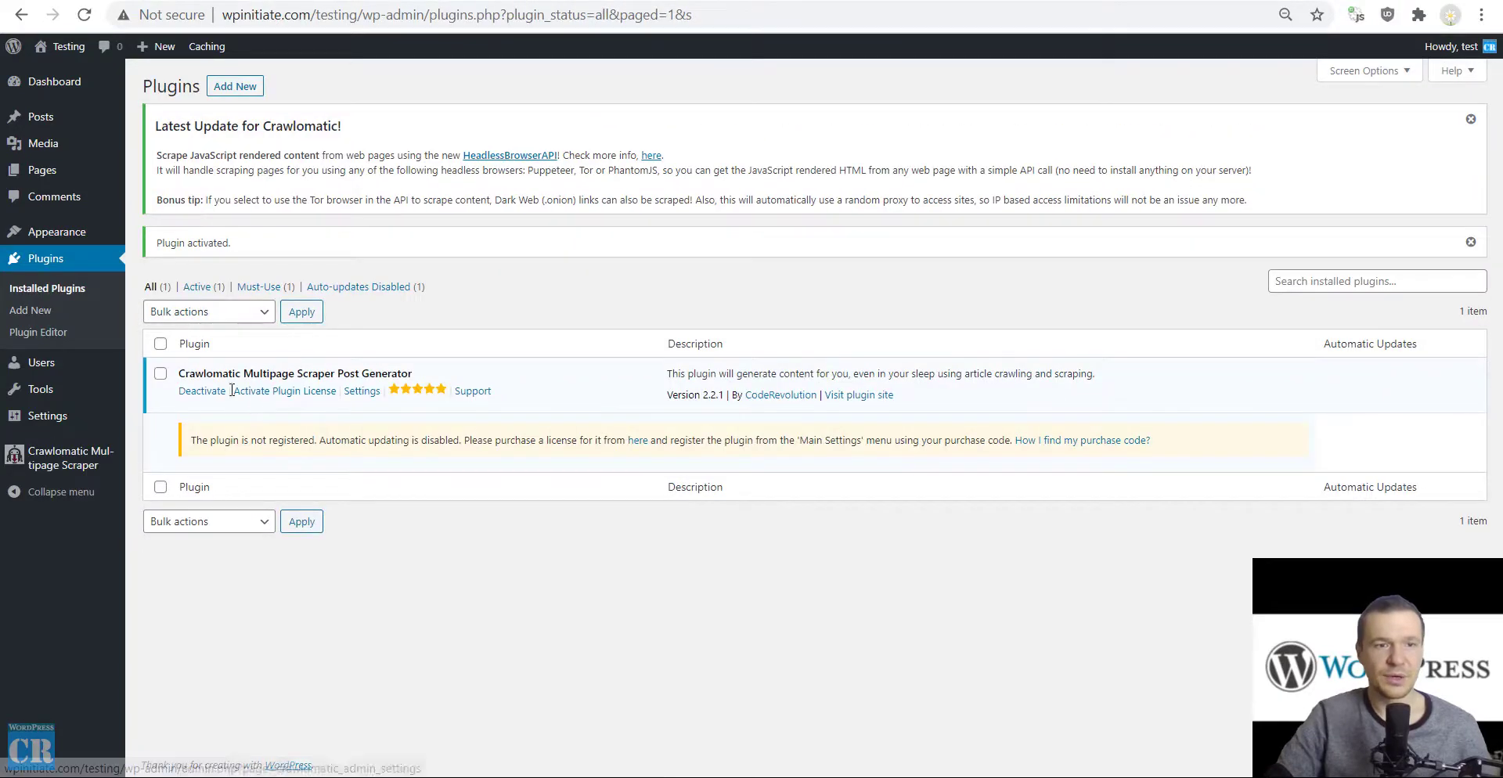
mouse_move(61, 465)
click(155, 477)
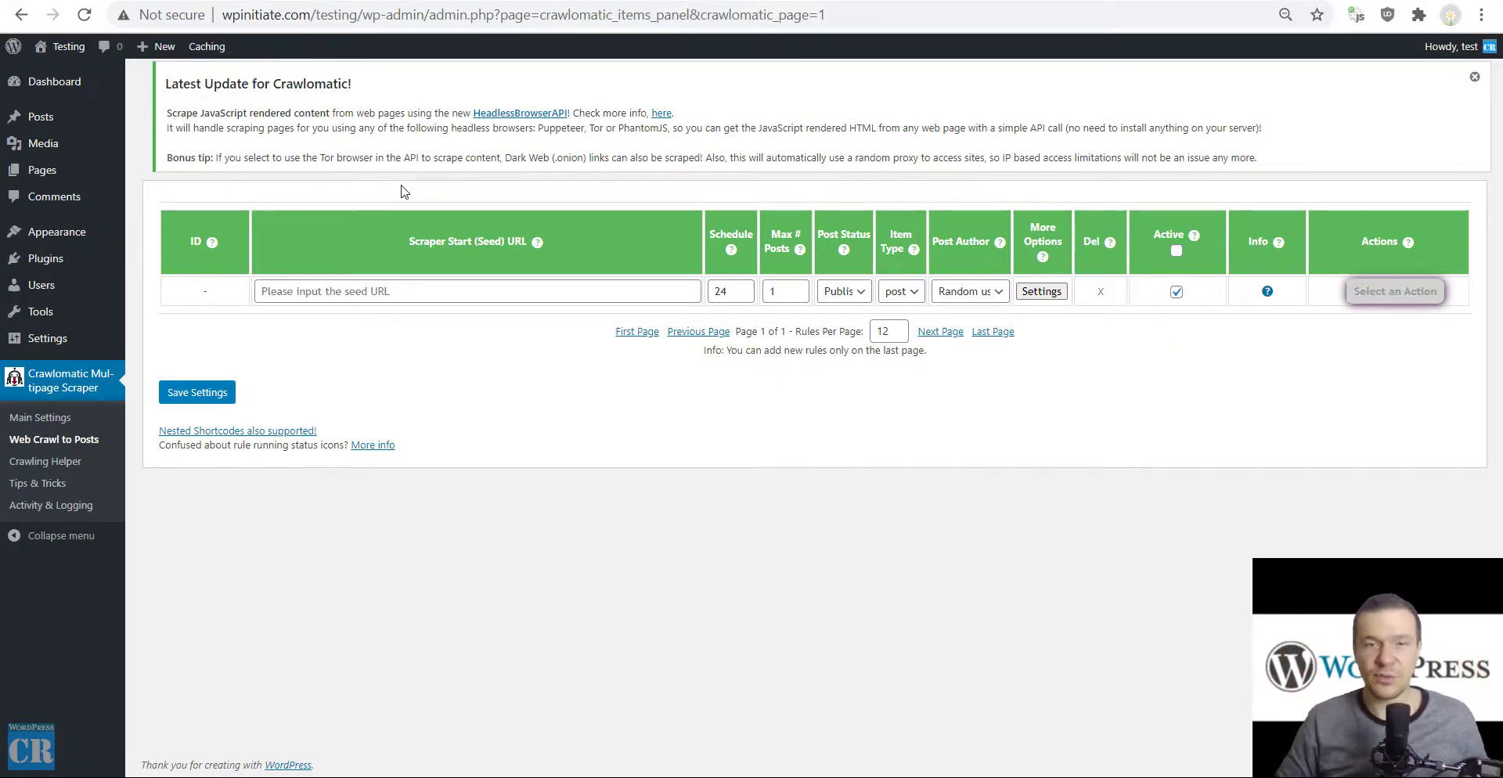
- Open the Clubhouse security article in The Verge tab and scroll through it
key(ctrl+Tab)
scroll(181, 388, up, 20)
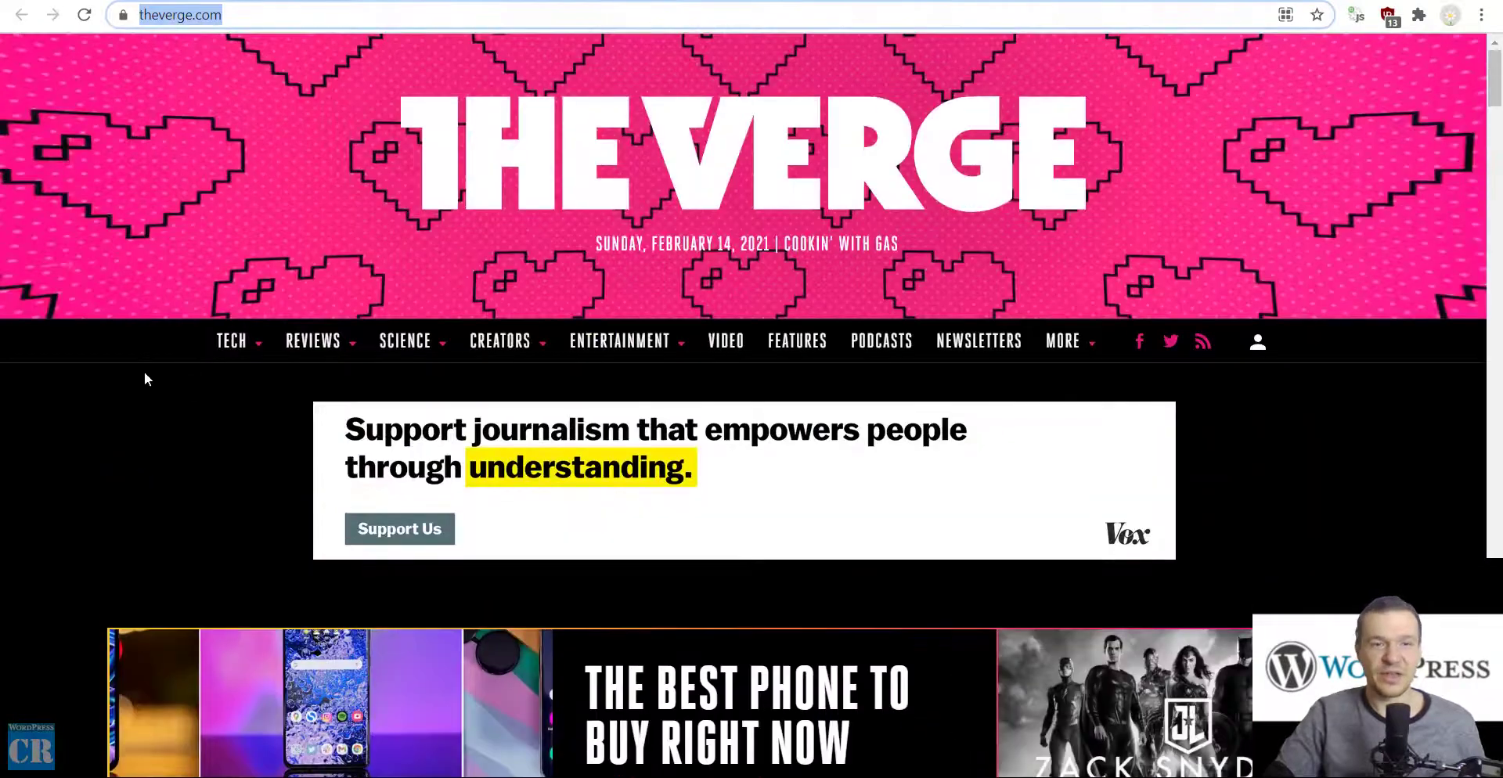
click(145, 375)
key(ctrl+l)
scroll(168, 282, down, 17)
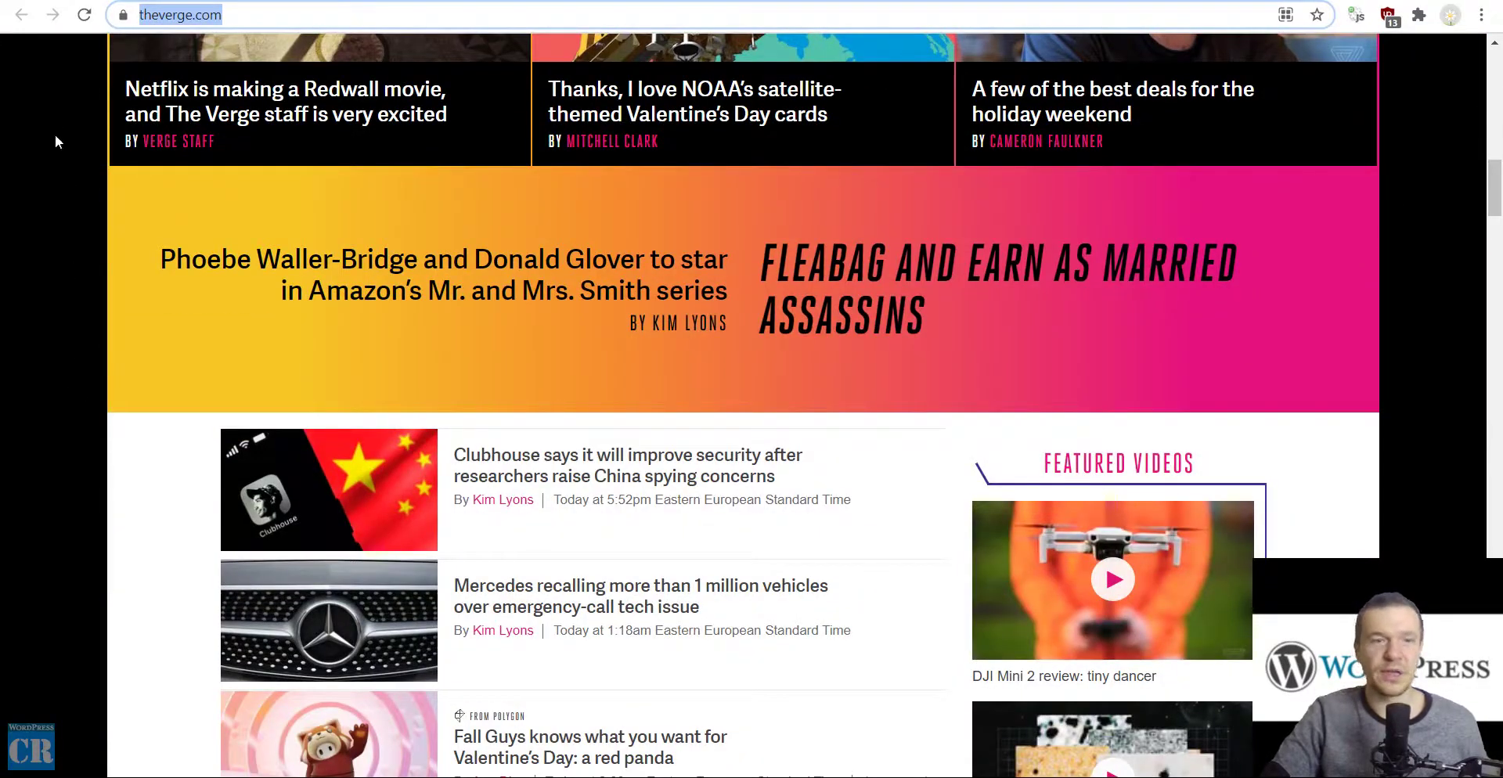
scroll(235, 297, down, 4)
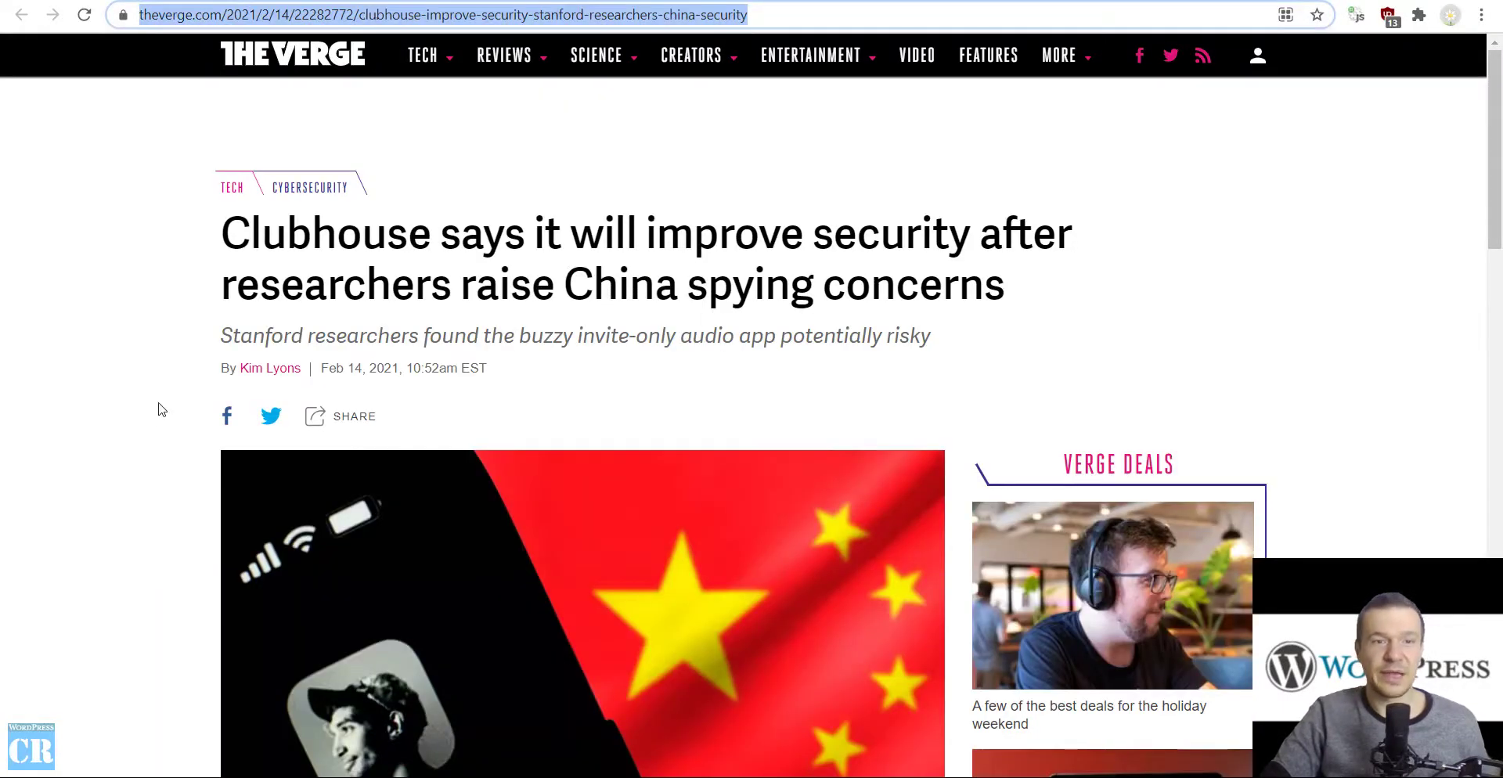
scroll(147, 417, down, 10)
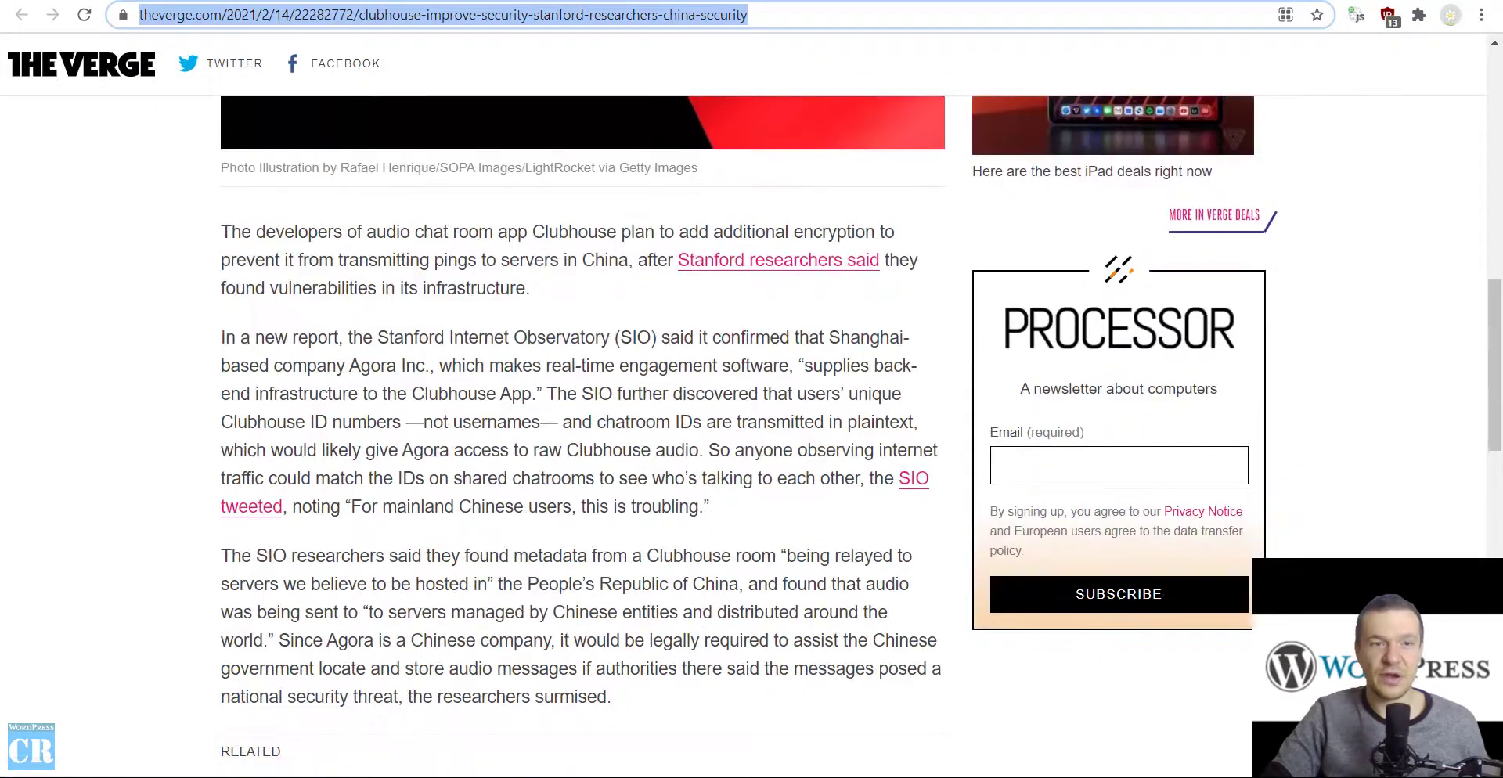
- Copy the Clubhouse article's web address and return to the Crawlomatic rules tab
click(94, 1)
click(423, 3)
right_click(368, 24)
click(404, 119)
key(ctrl+shift+Tab)
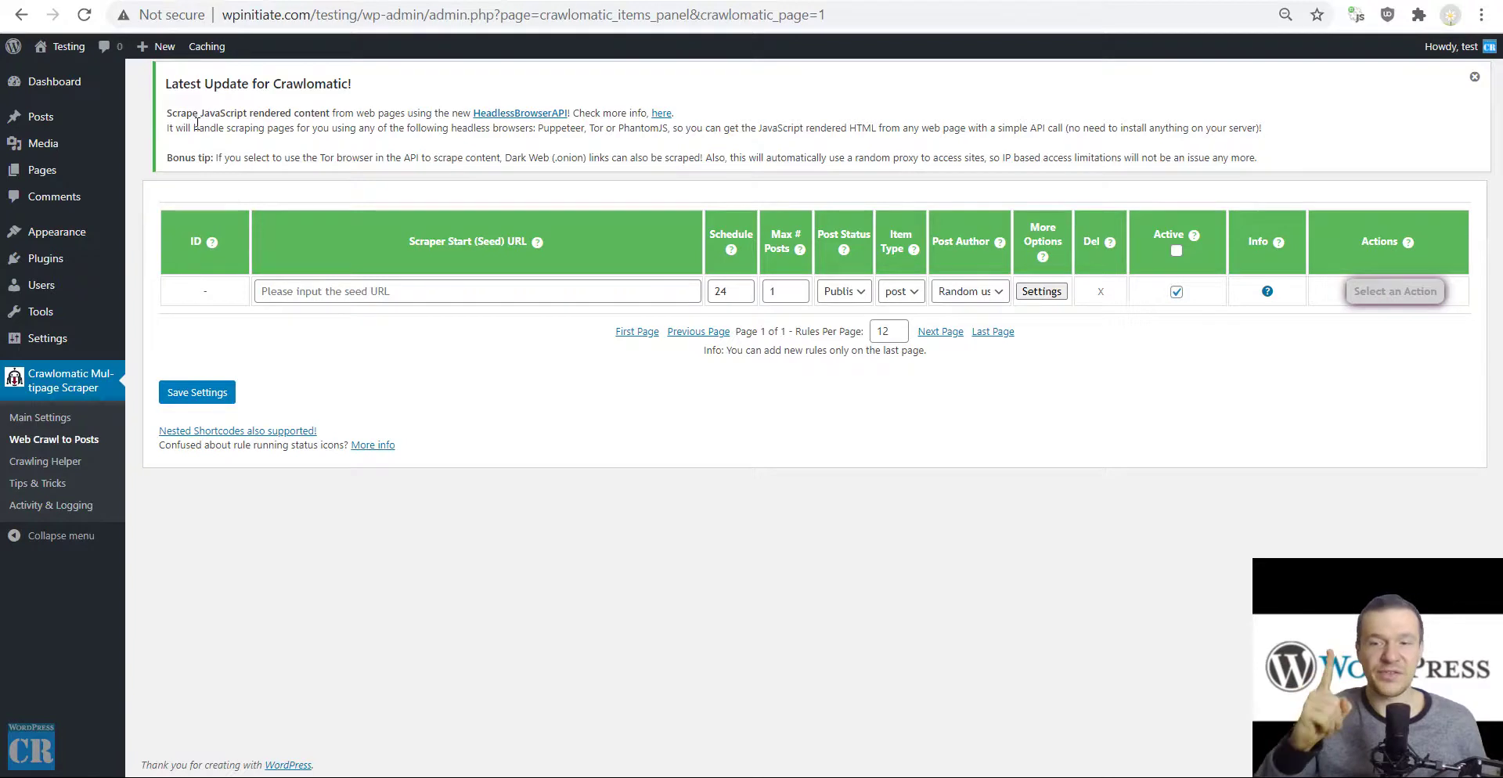
- Paste the Clubhouse article address as the rule's seed URL and open its Advanced Settings
click(302, 293)
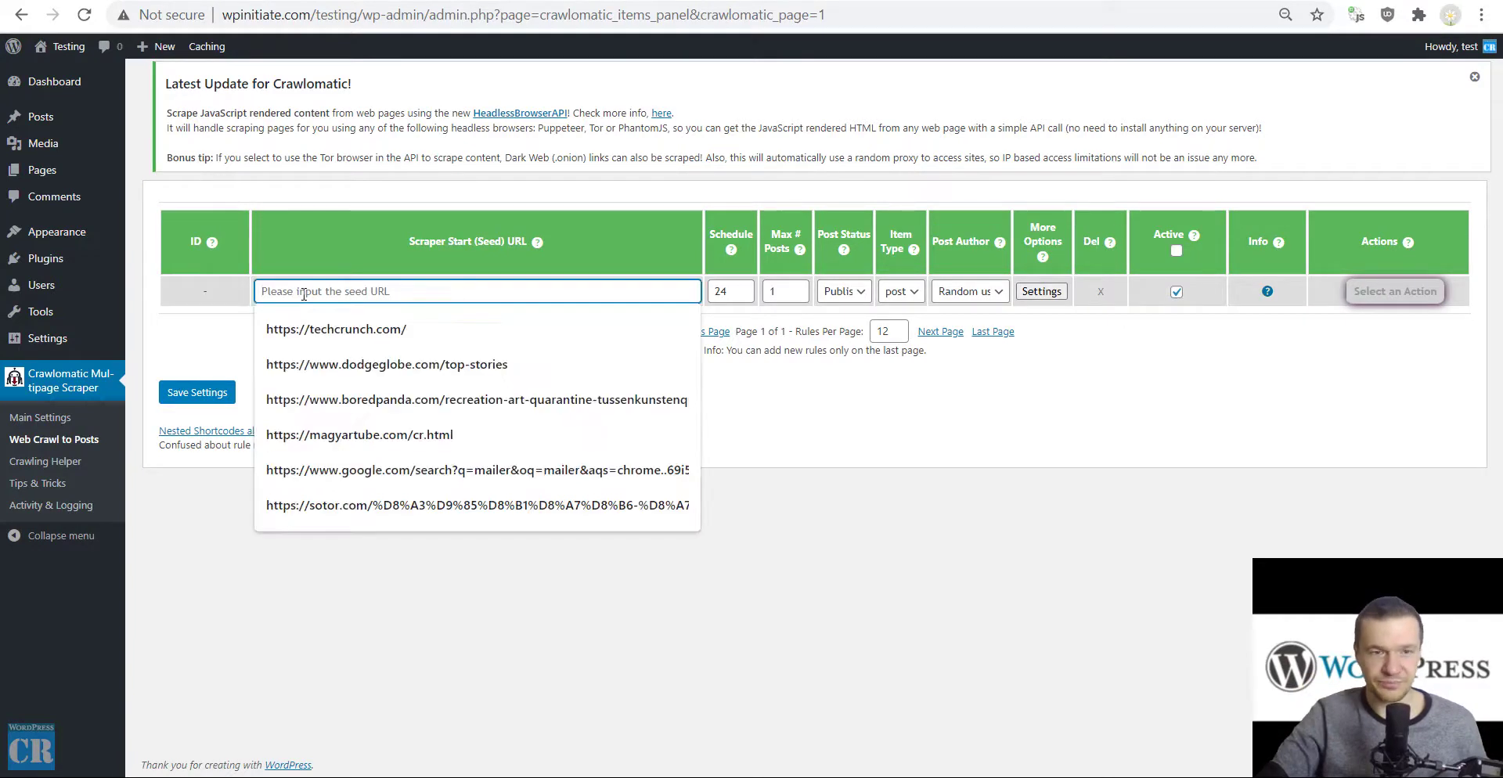
key(ctrl+v)
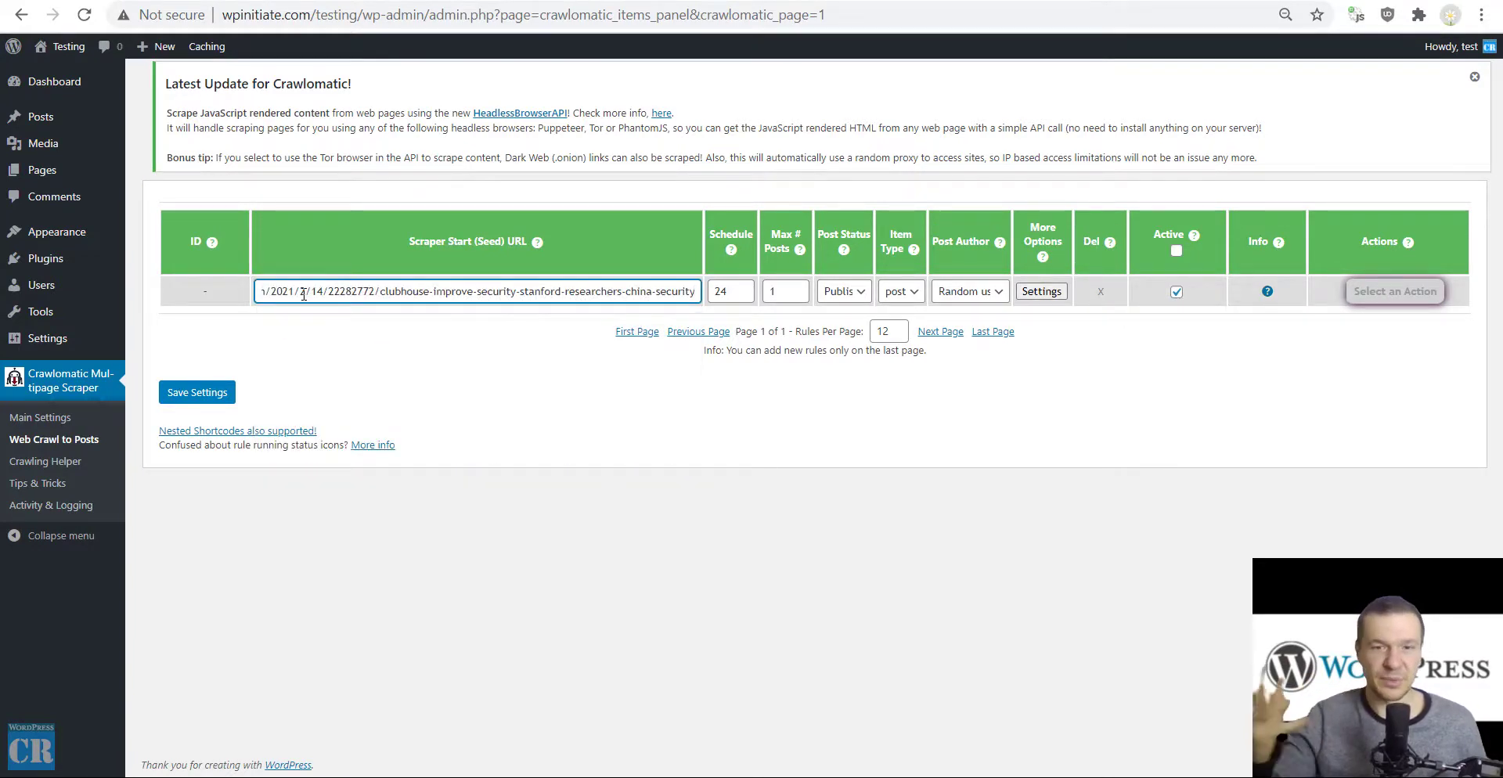
drag(352, 292, 1028, 295)
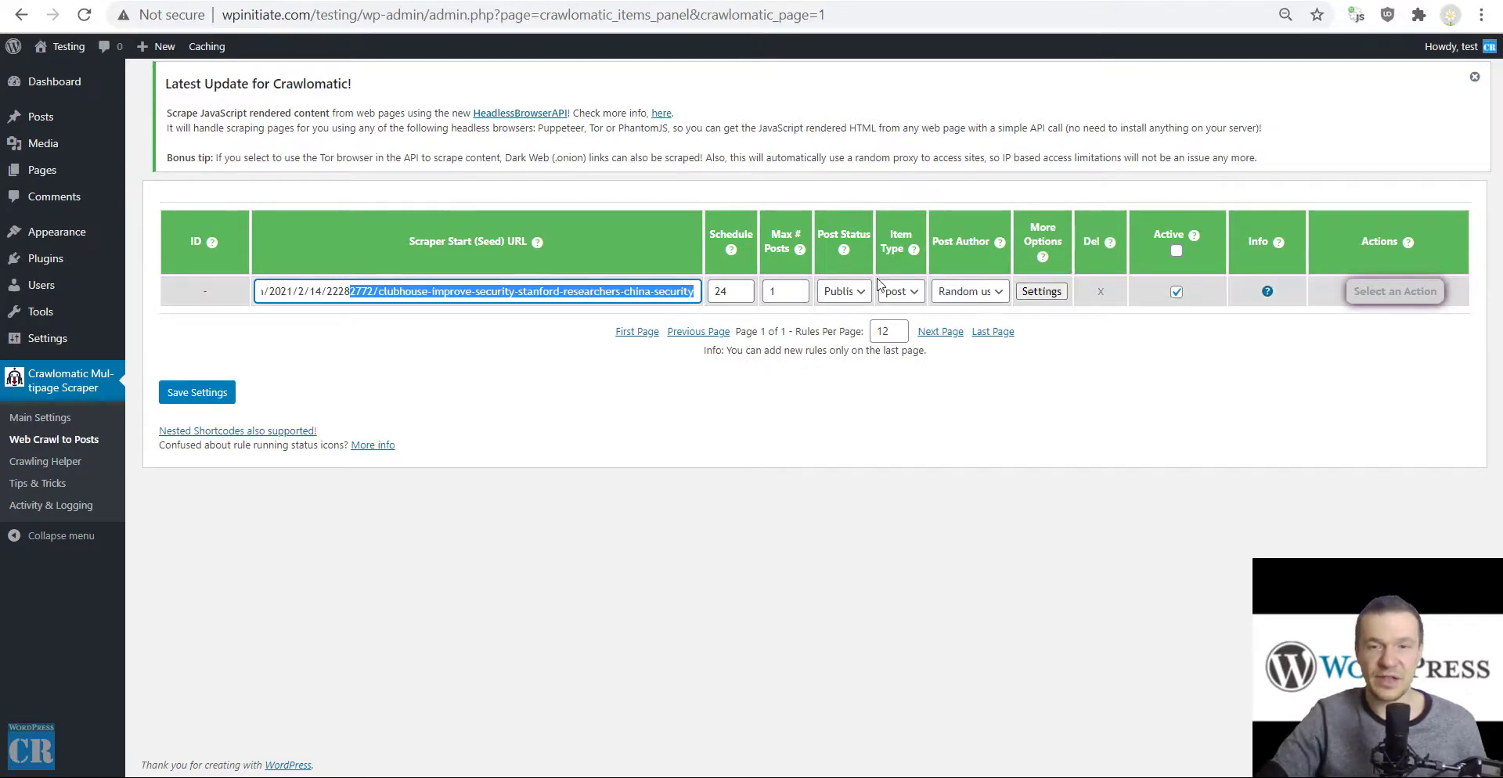
click(1026, 292)
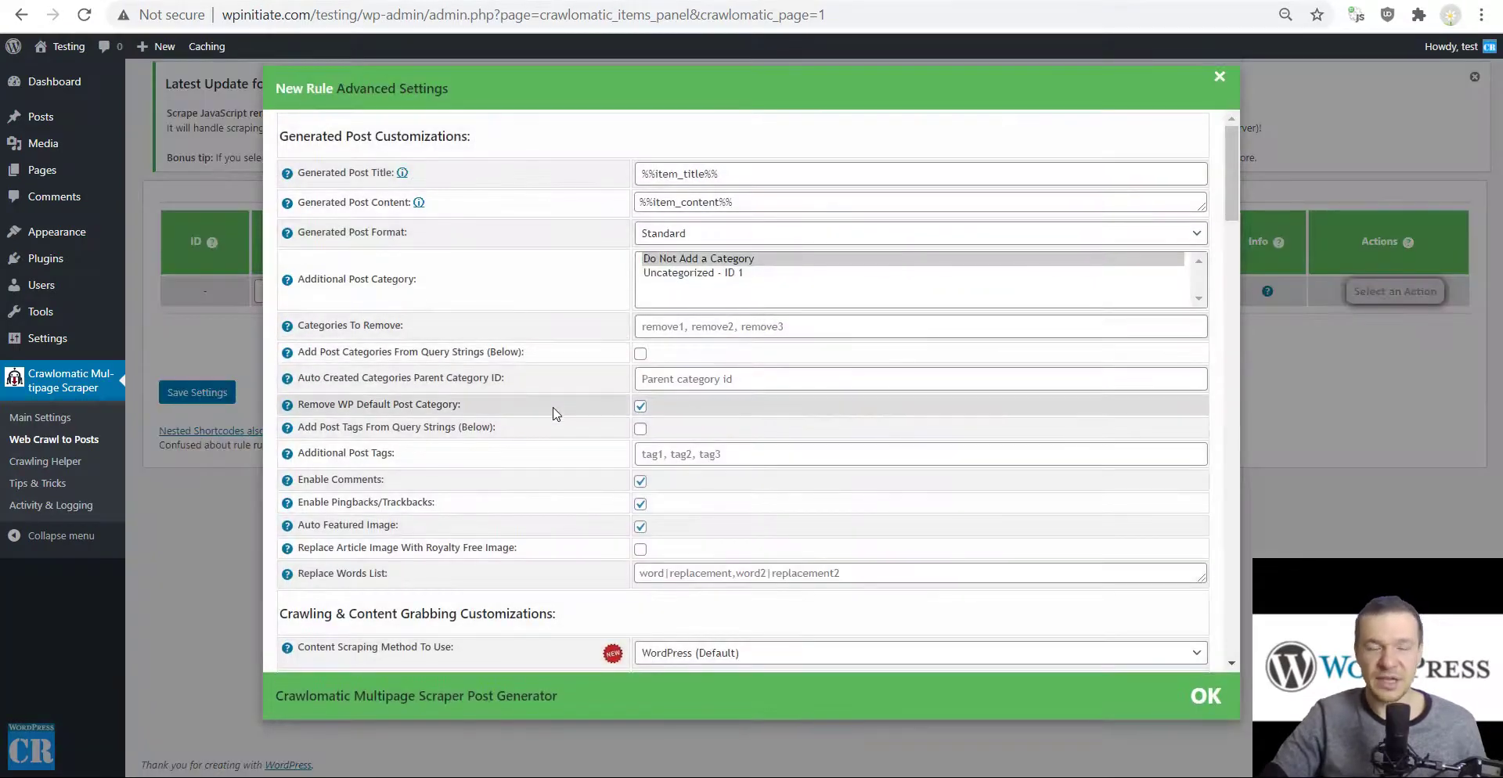
- In the rule's Advanced Settings, change Content Query Type from Auto Detect to Visual Selector
scroll(554, 415, down, 5)
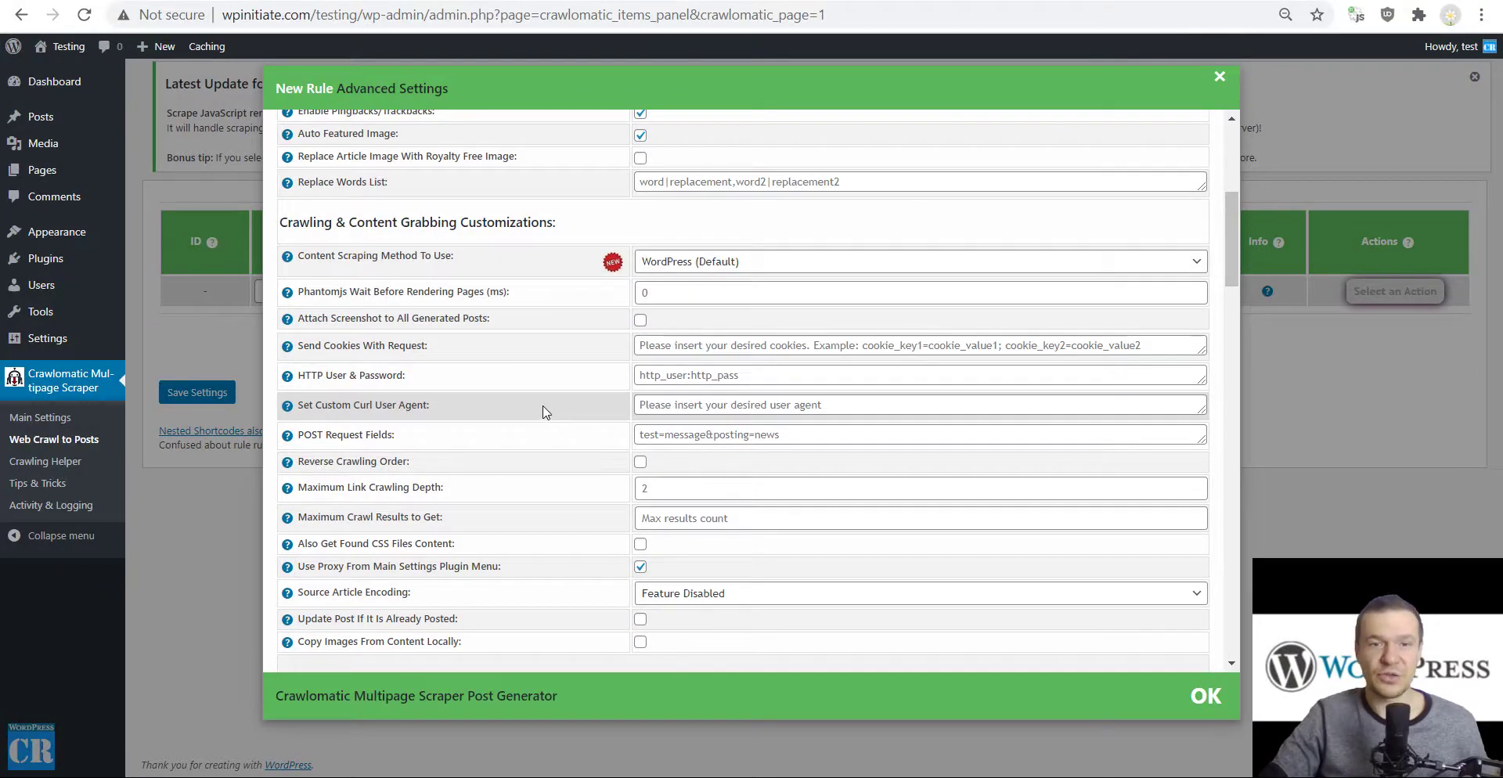
scroll(545, 413, down, 6)
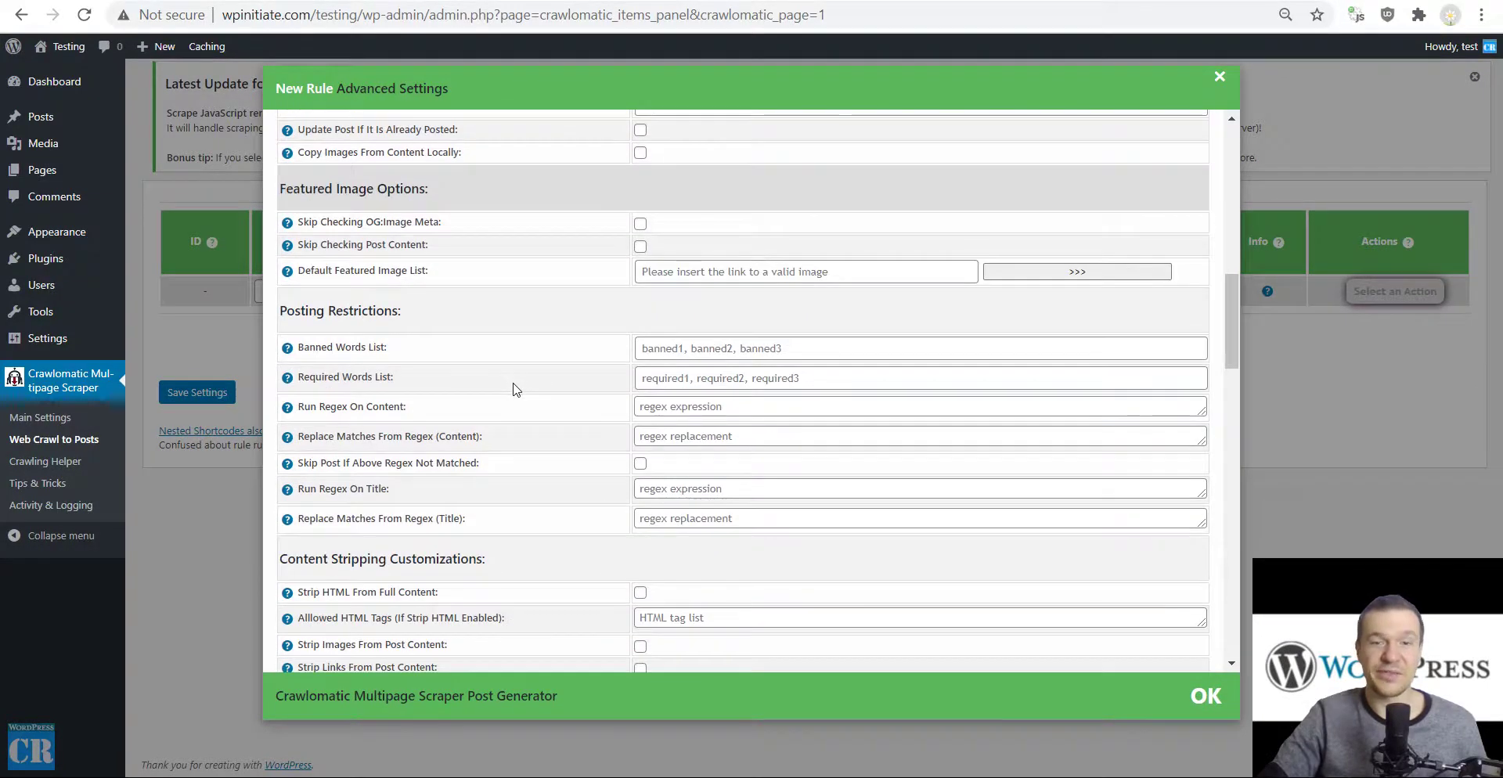
scroll(517, 389, down, 10)
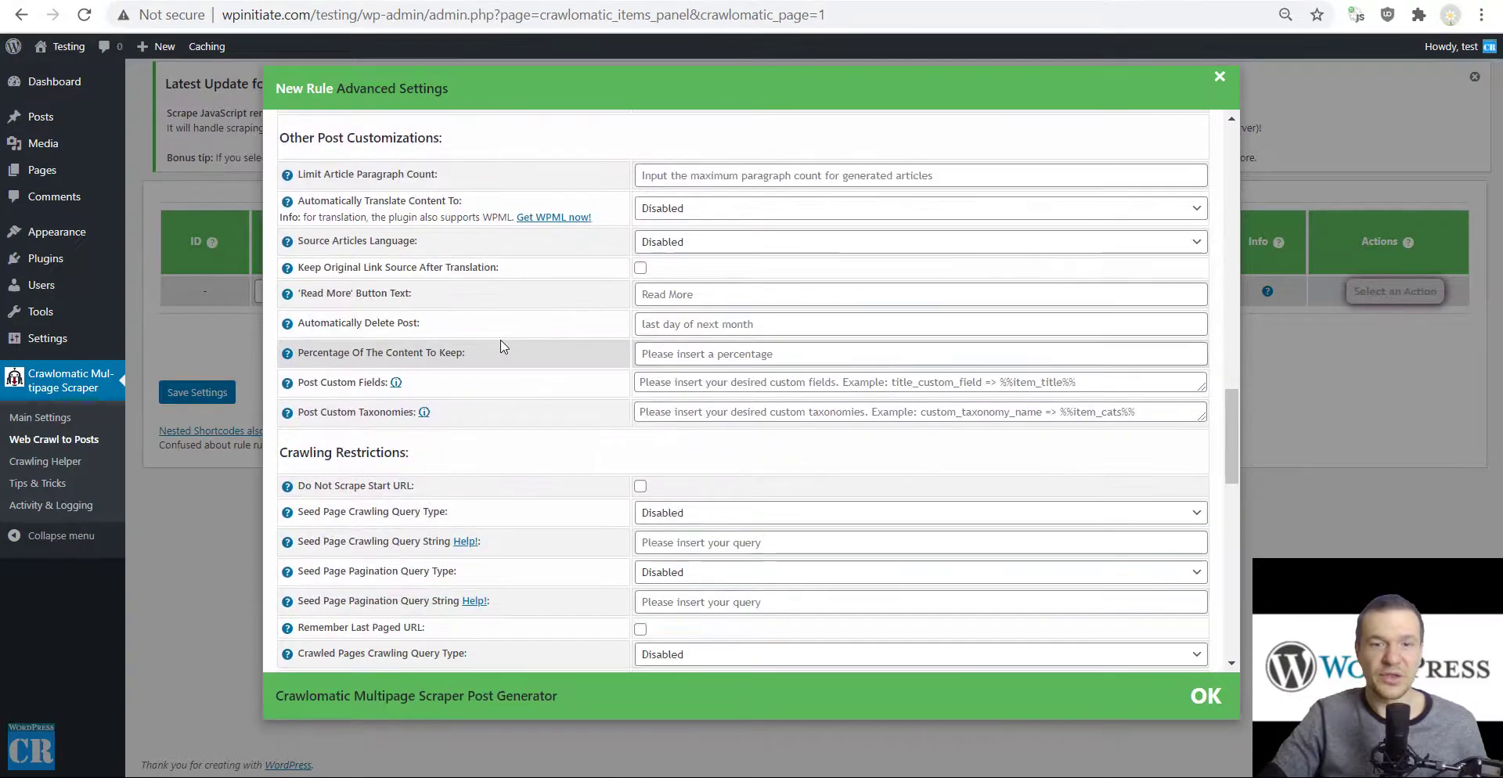
scroll(501, 347, down, 2)
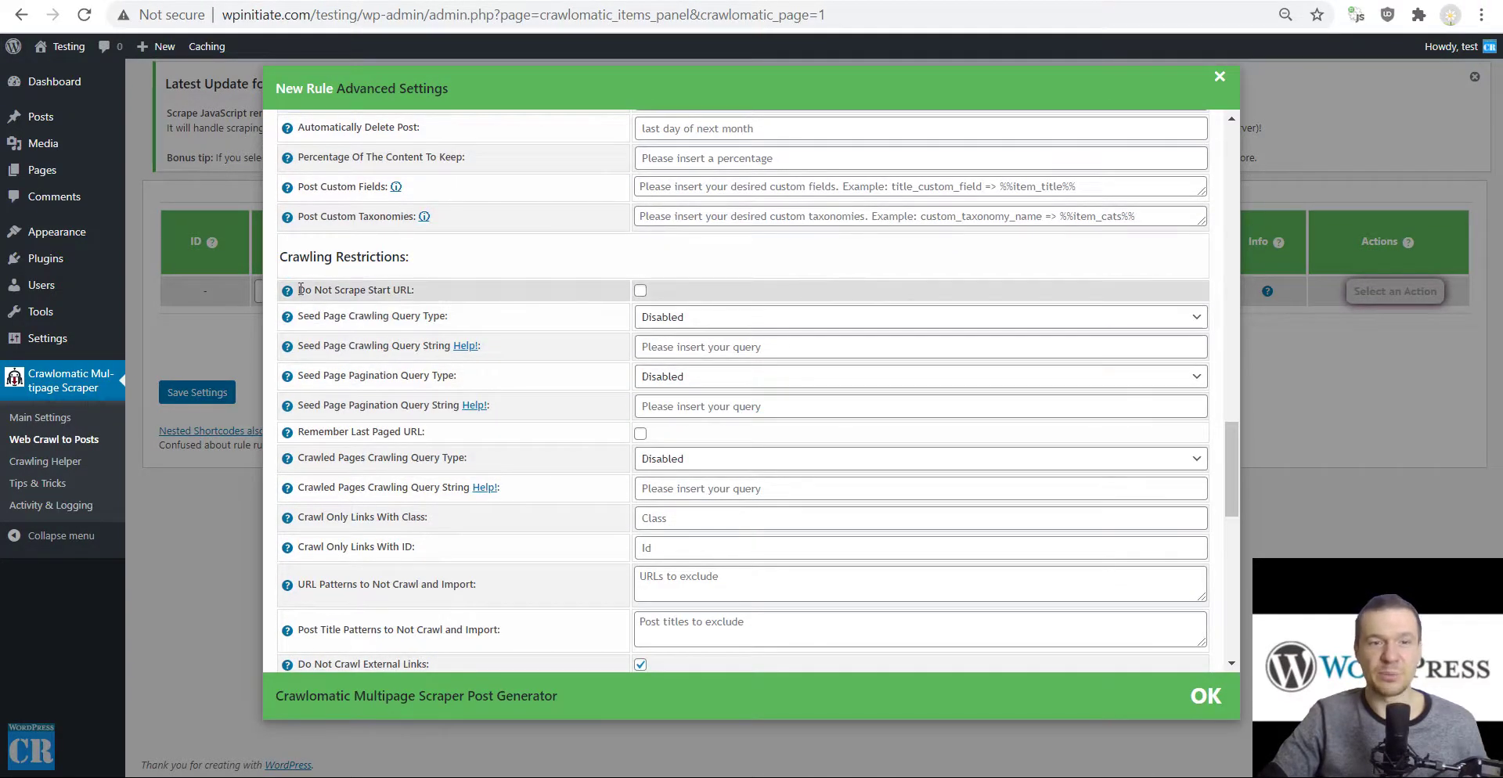
drag(327, 291, 636, 299)
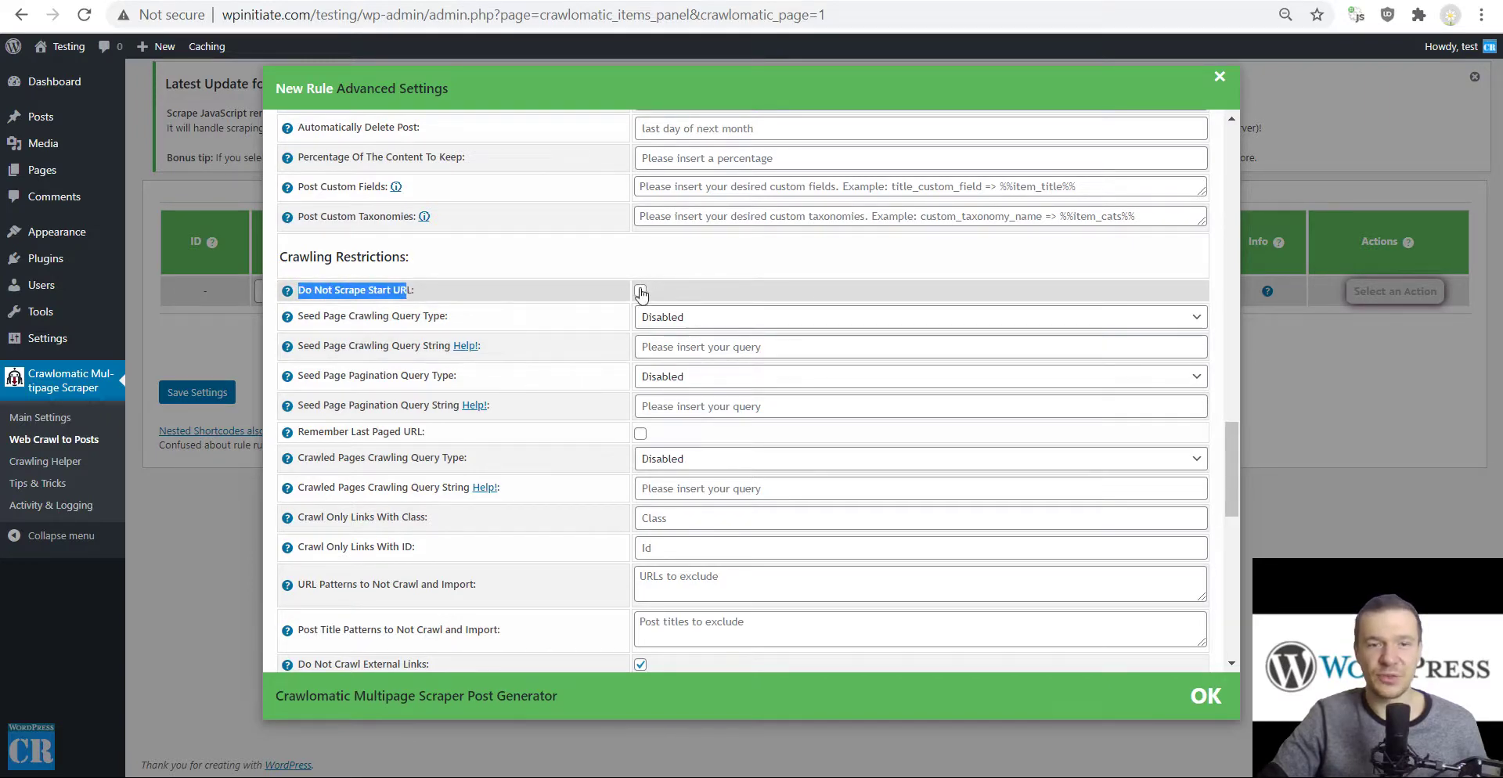
scroll(484, 401, down, 5)
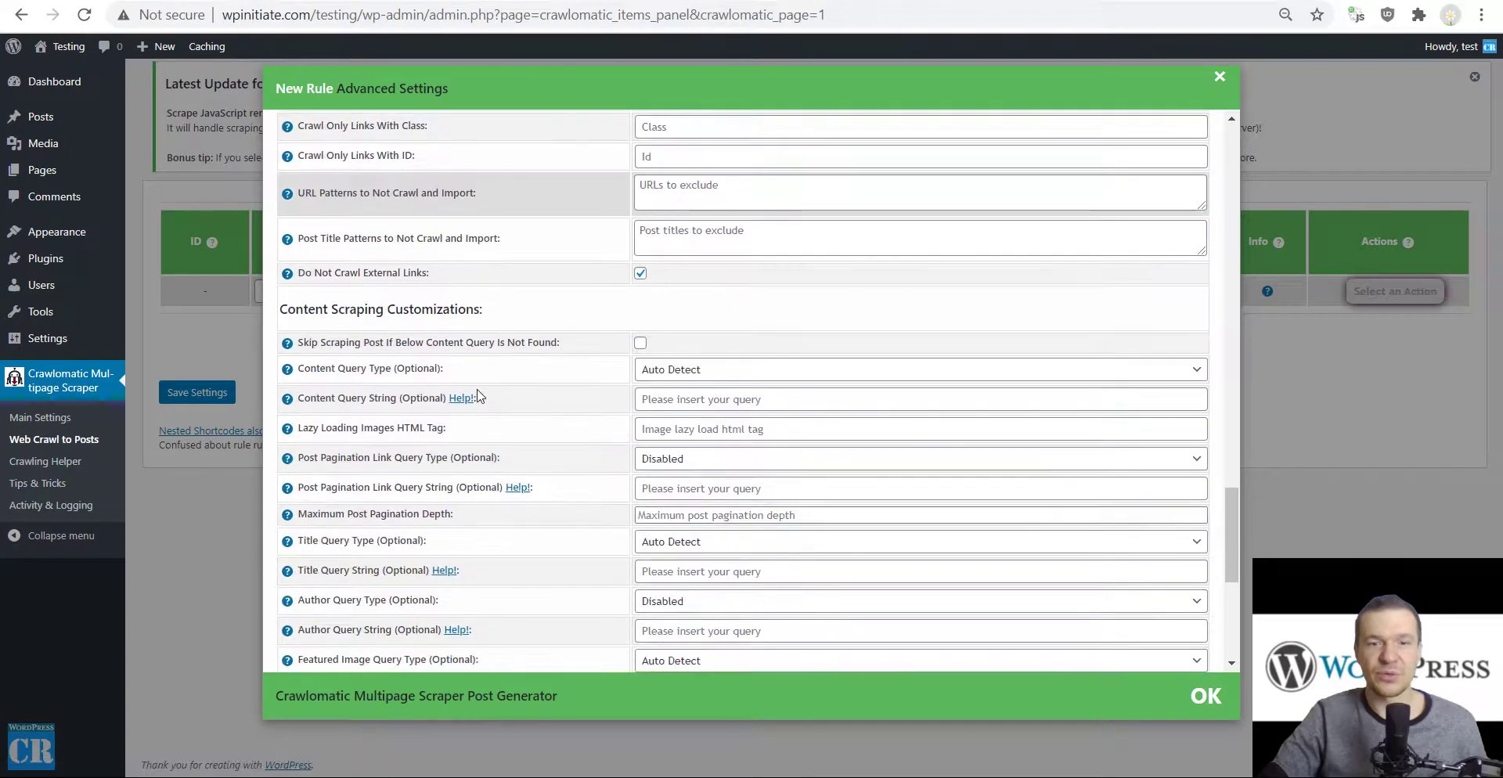
scroll(480, 397, down, 1)
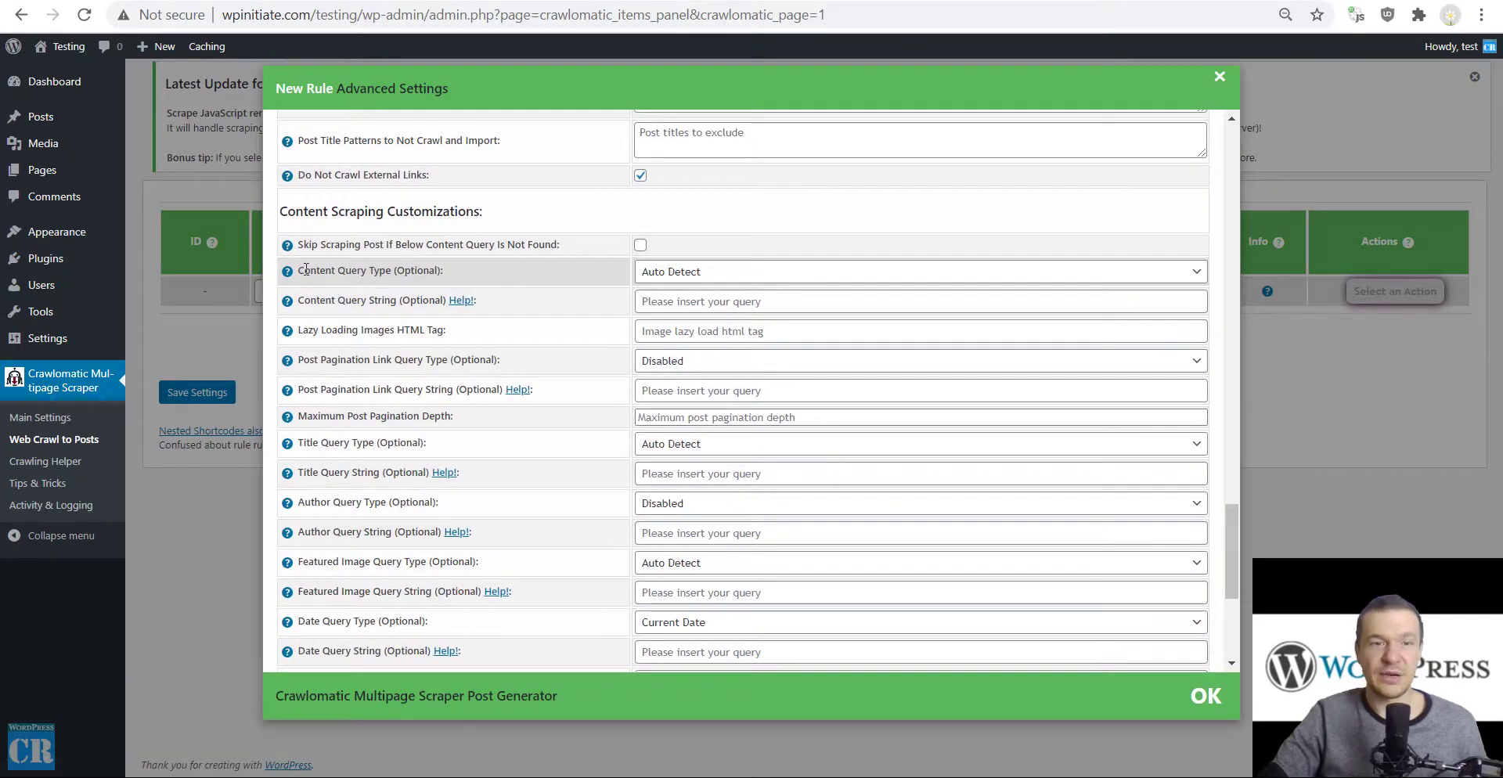
drag(306, 270, 396, 270)
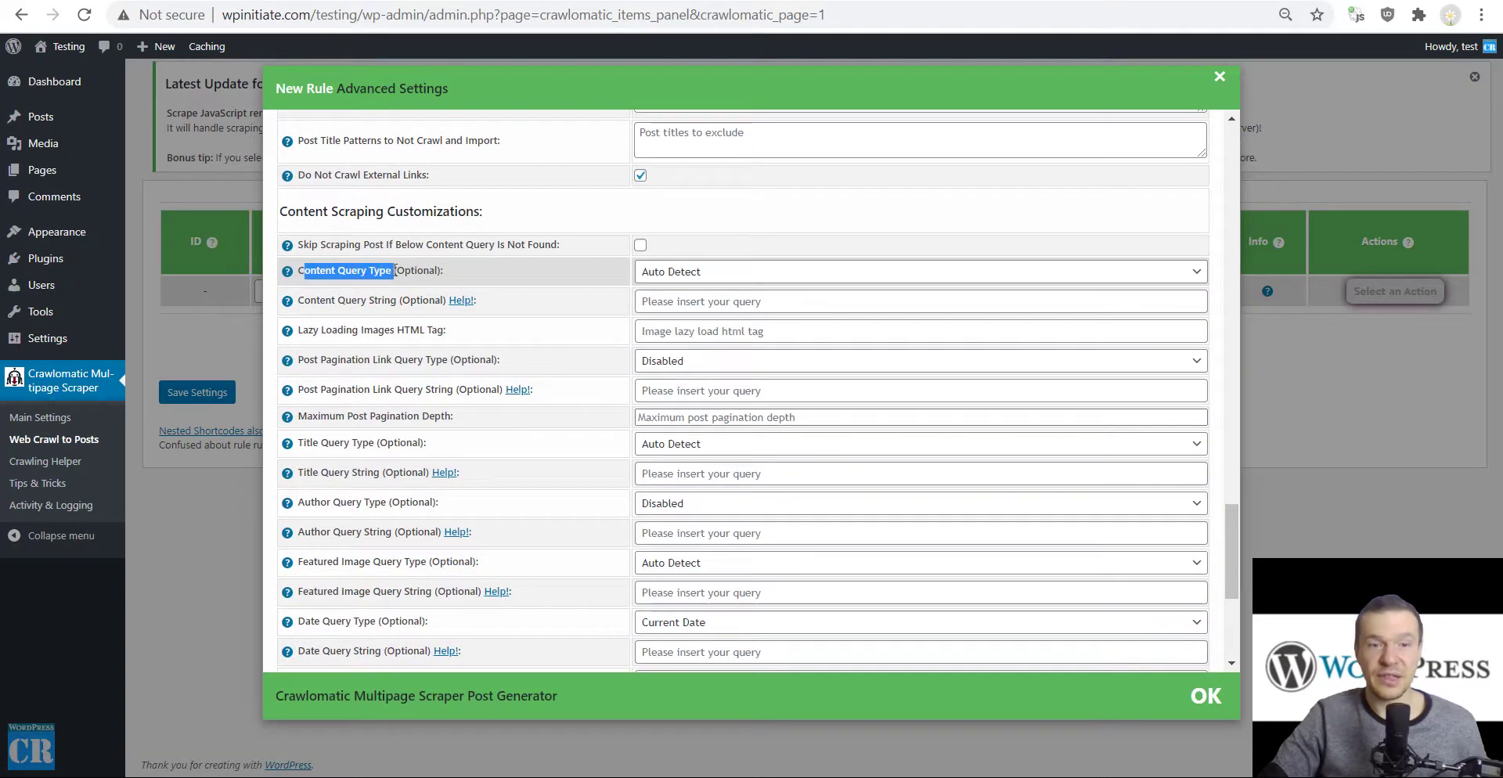
click(676, 277)
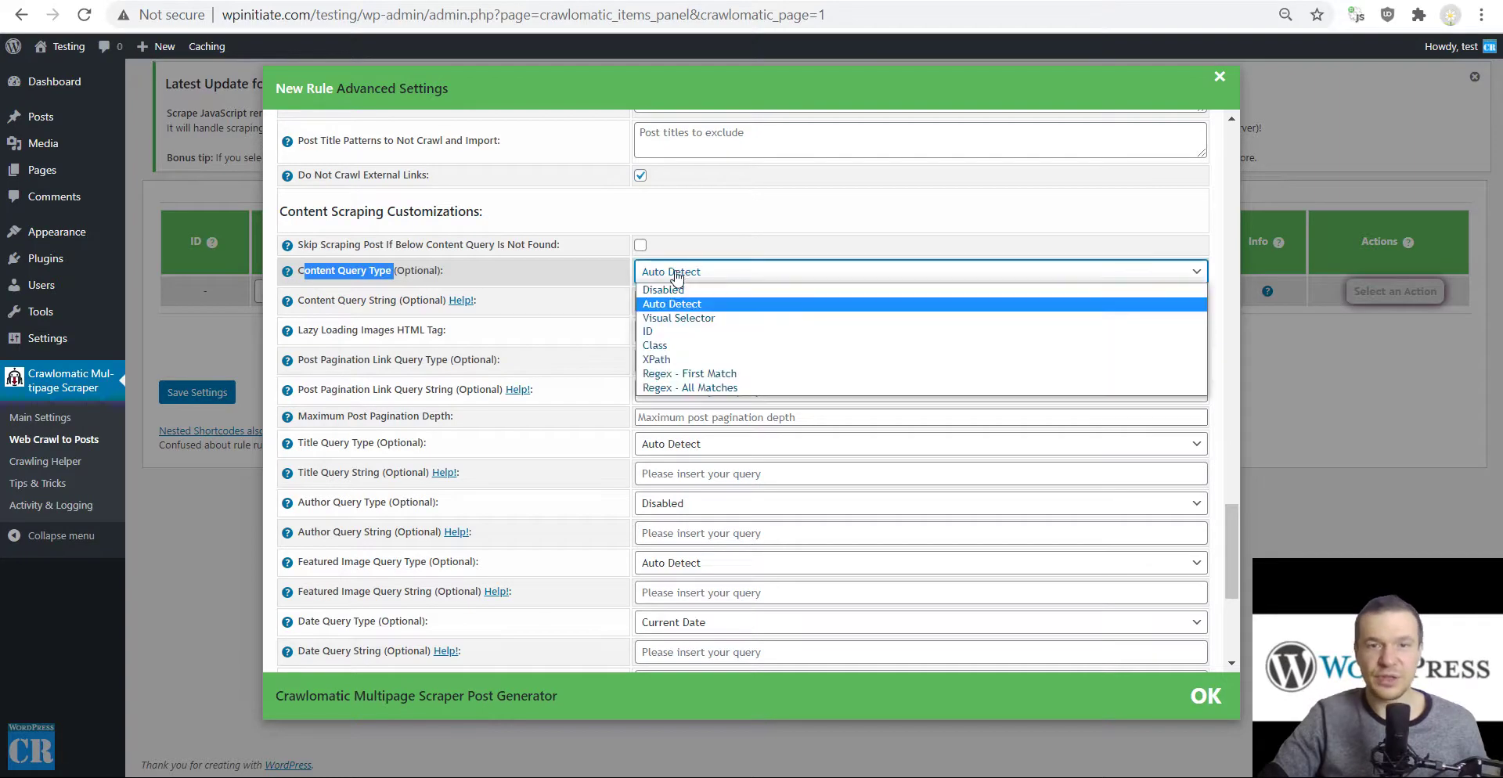
click(674, 319)
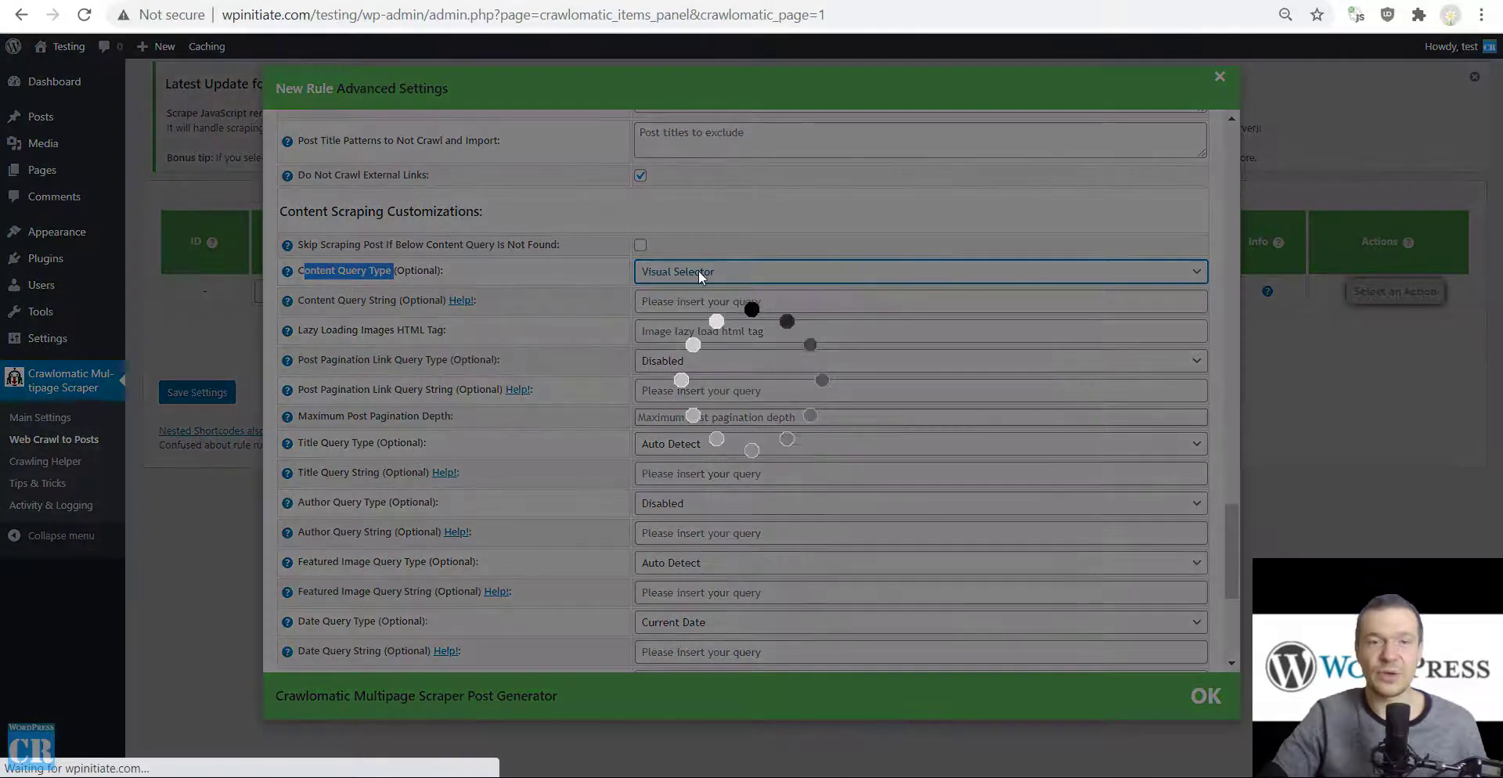
scroll(607, 285, down, 5)
scroll(541, 336, down, 3)
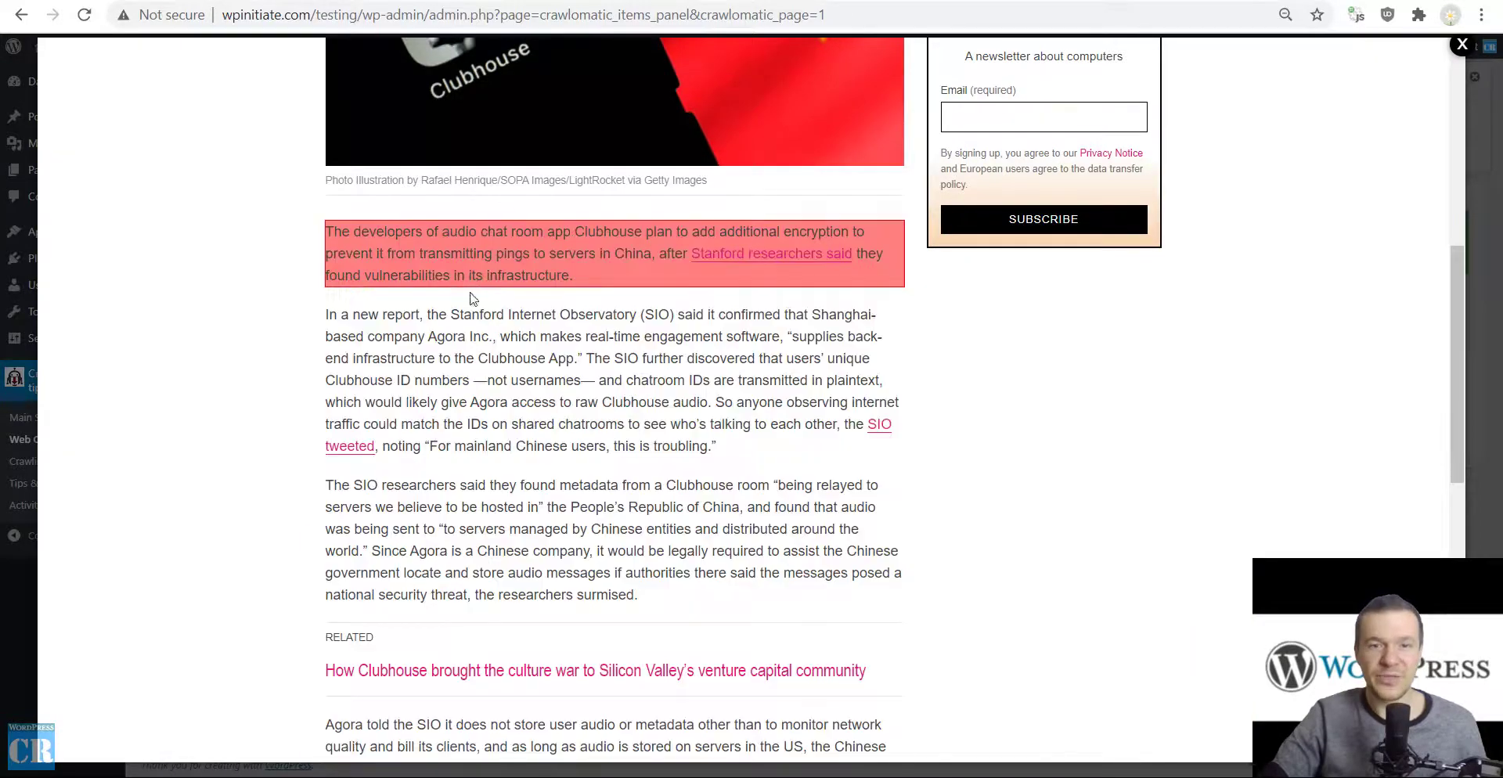
scroll(468, 293, down, 9)
scroll(467, 293, down, 3)
scroll(468, 293, up, 12)
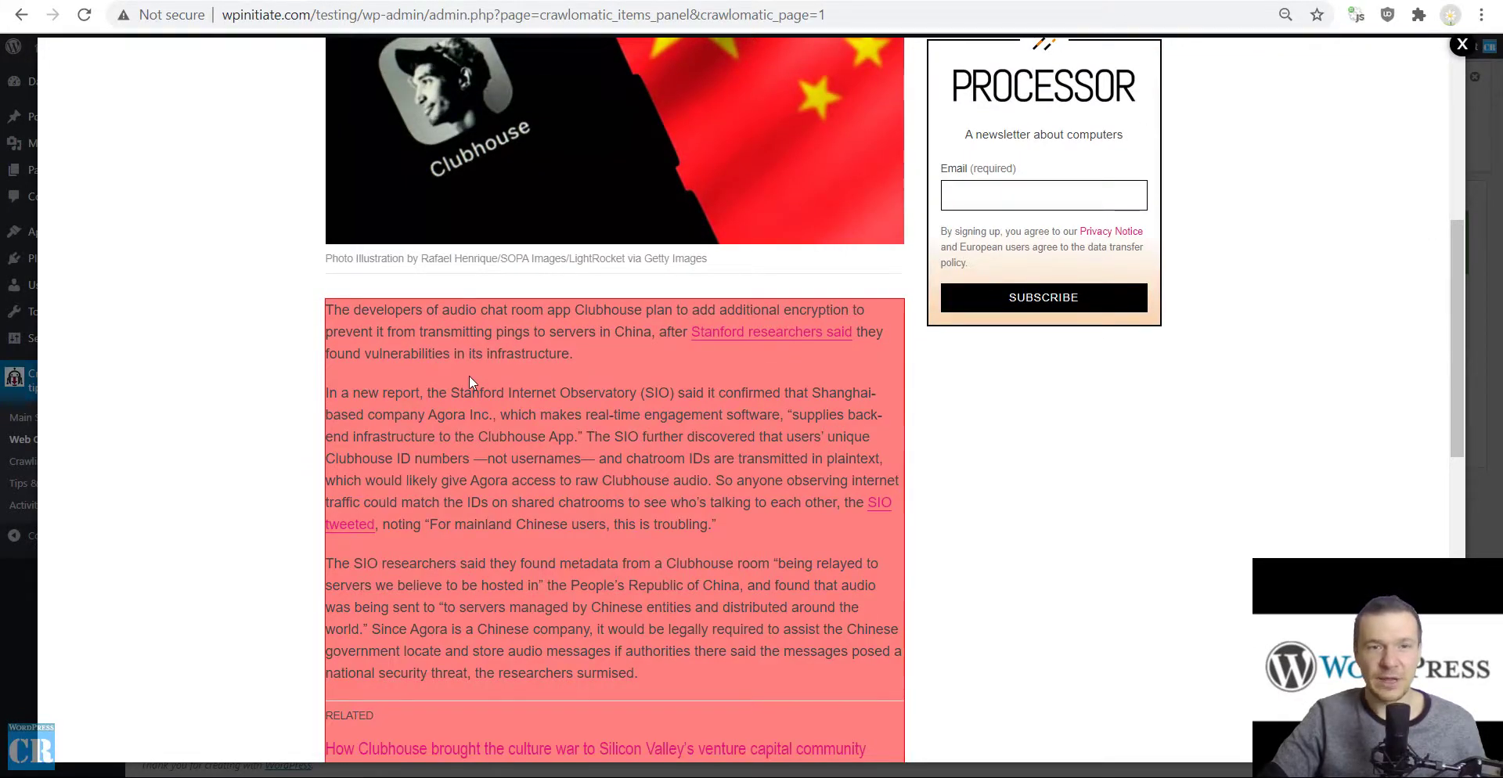
click(468, 375)
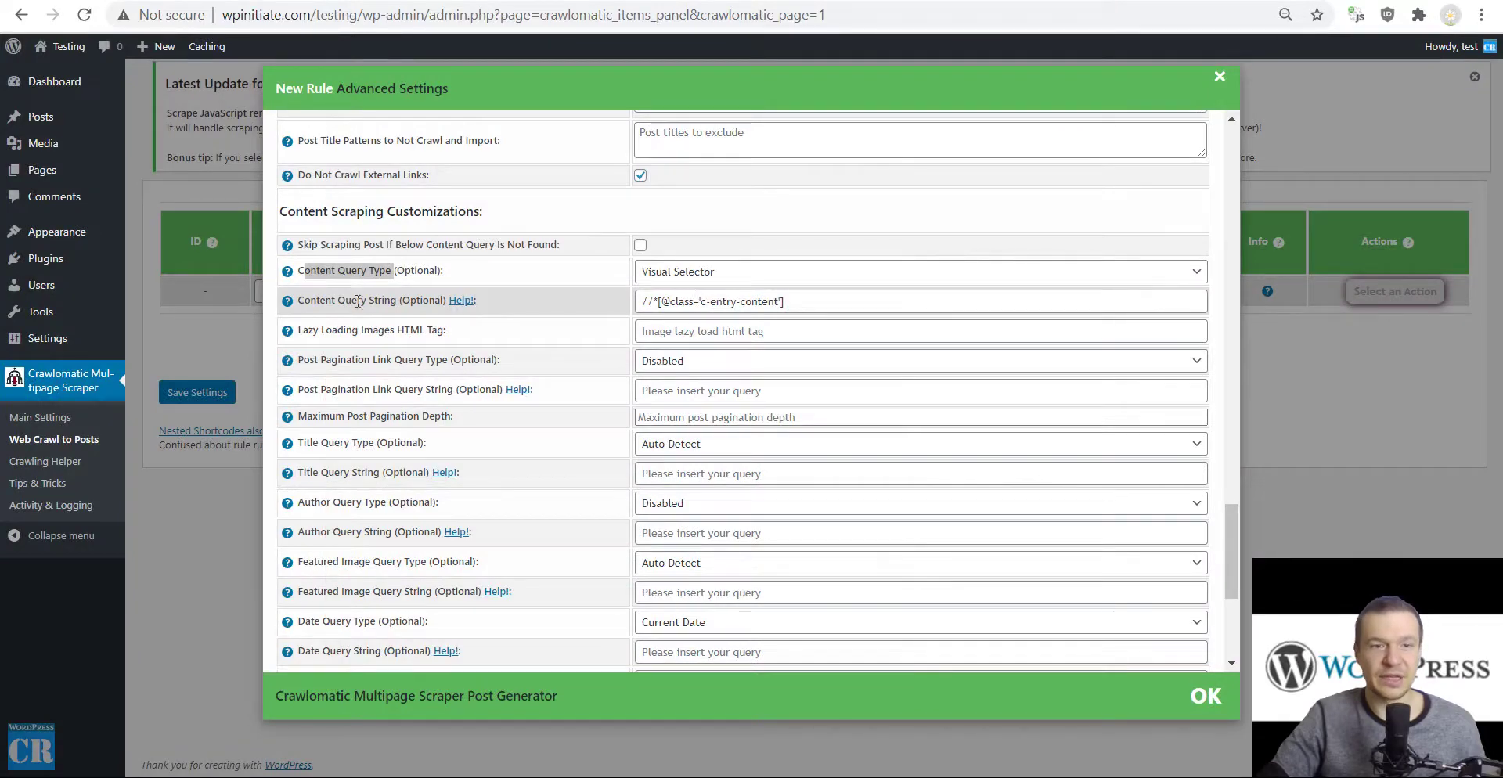
- Close Advanced Settings and save the Verge rule so it becomes rule 0
drag(310, 301, 401, 304)
drag(819, 302, 638, 302)
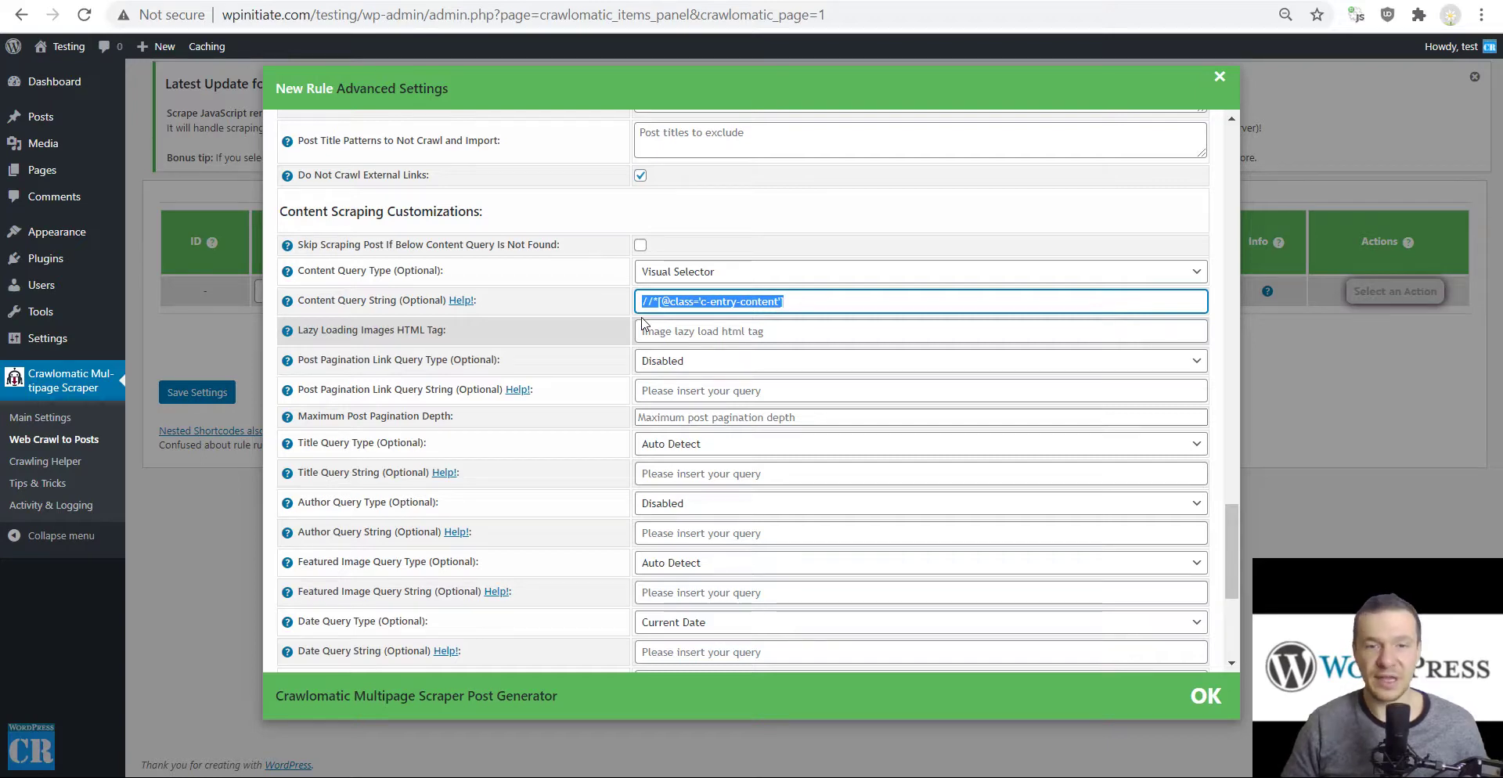
click(208, 334)
click(209, 395)
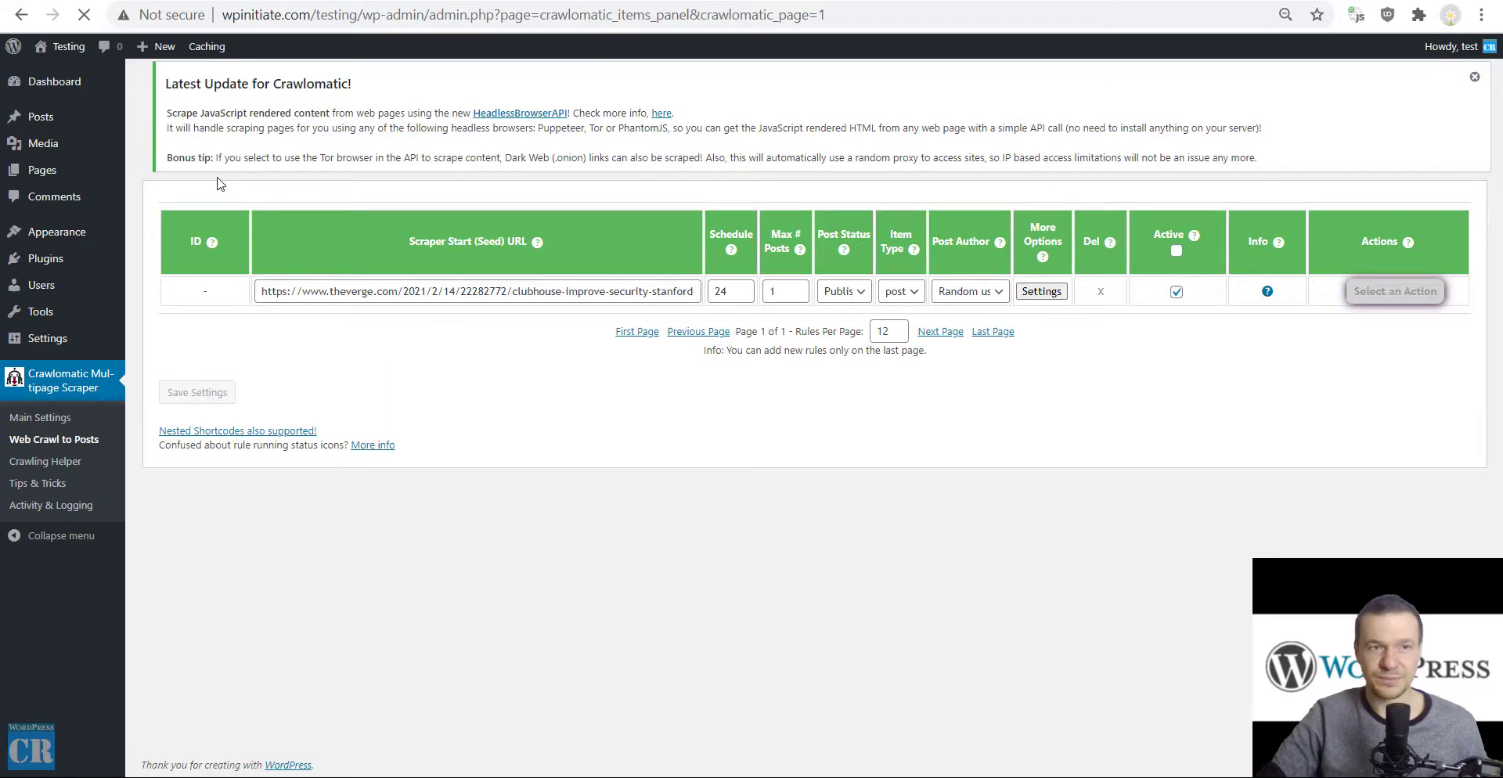
mouse_move(56, 75)
- Run rule 0 with Run This Rule Now, then reload the site's front page
click(54, 74)
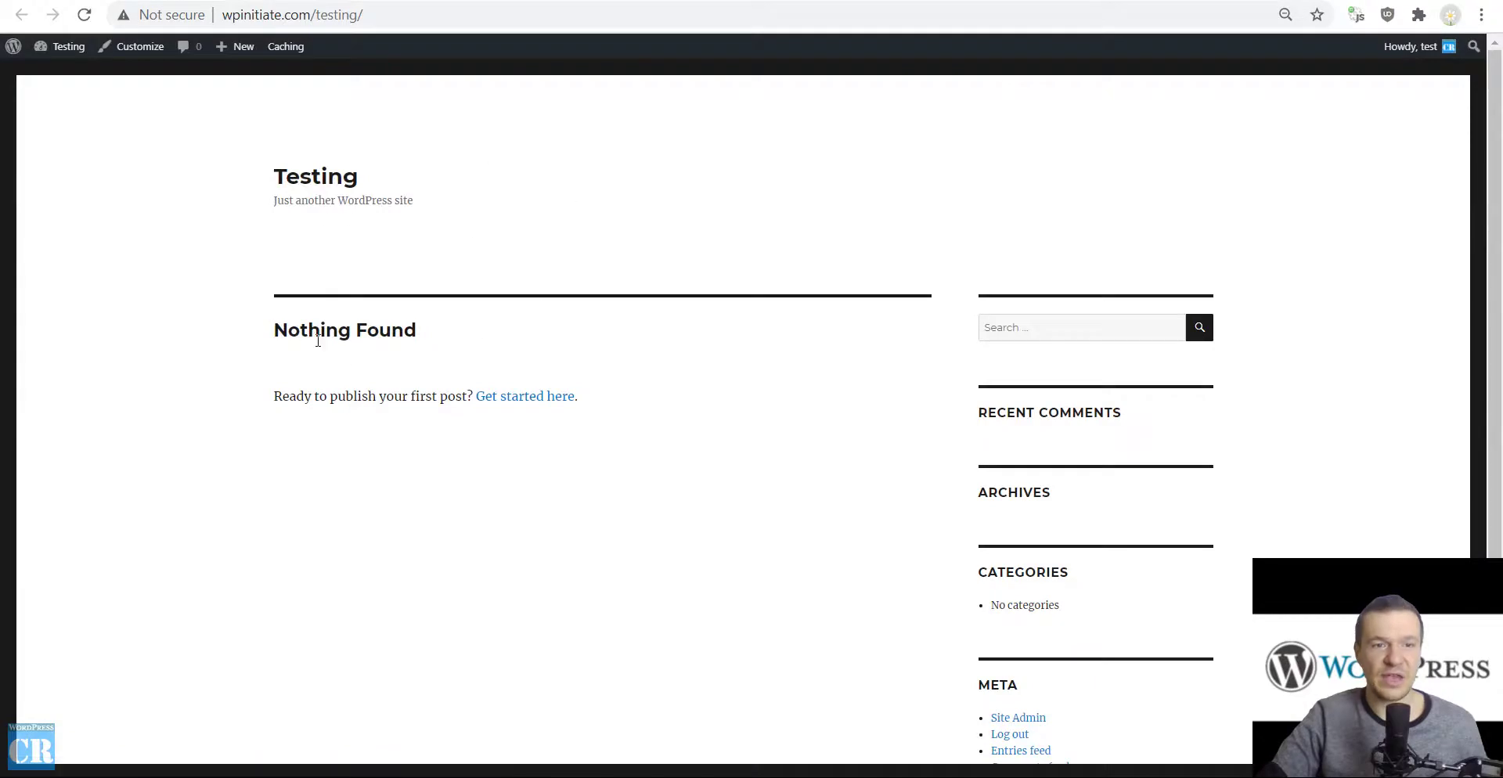
key(alt+Left)
click(1396, 292)
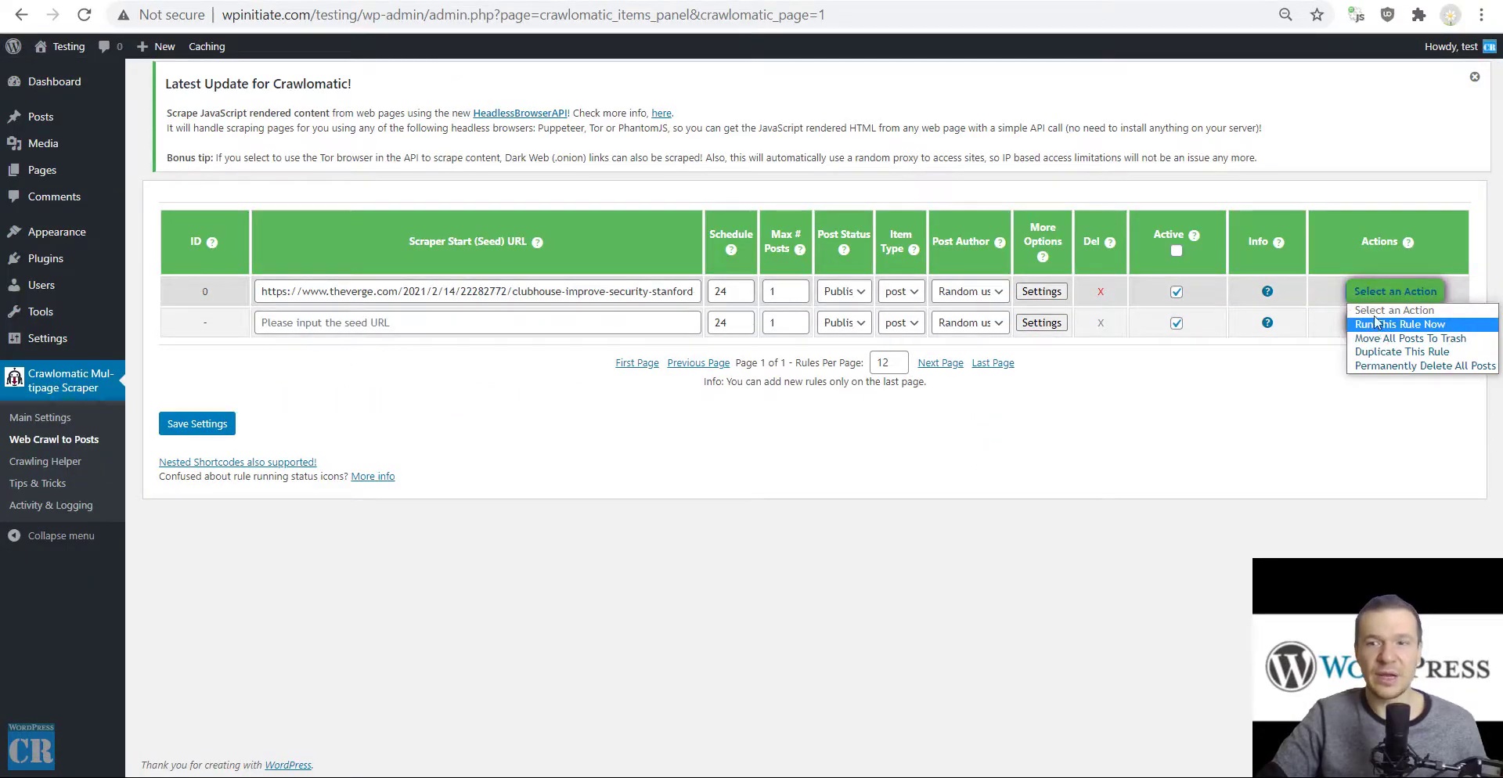
click(1378, 325)
key(Return)
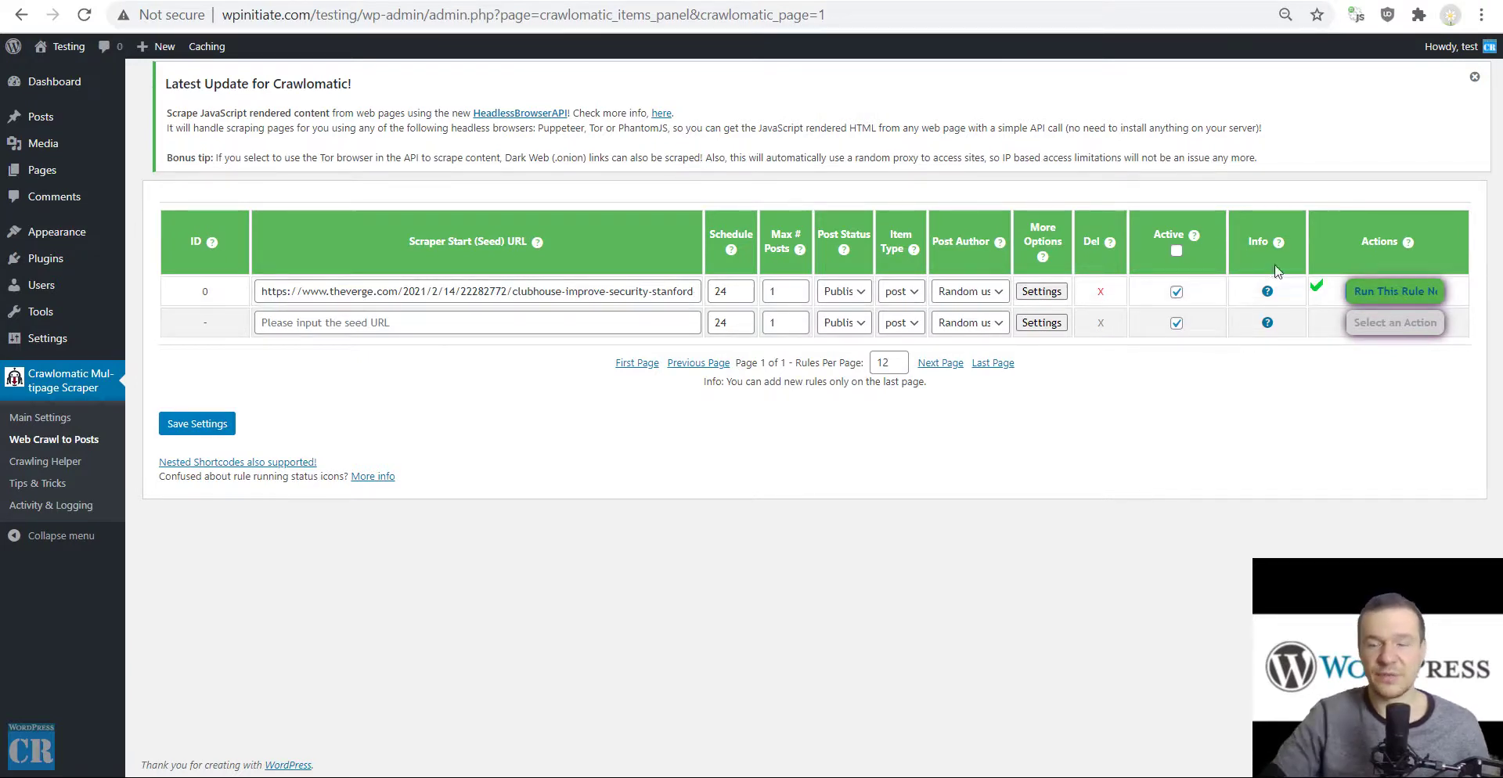
click(69, 46)
click(83, 15)
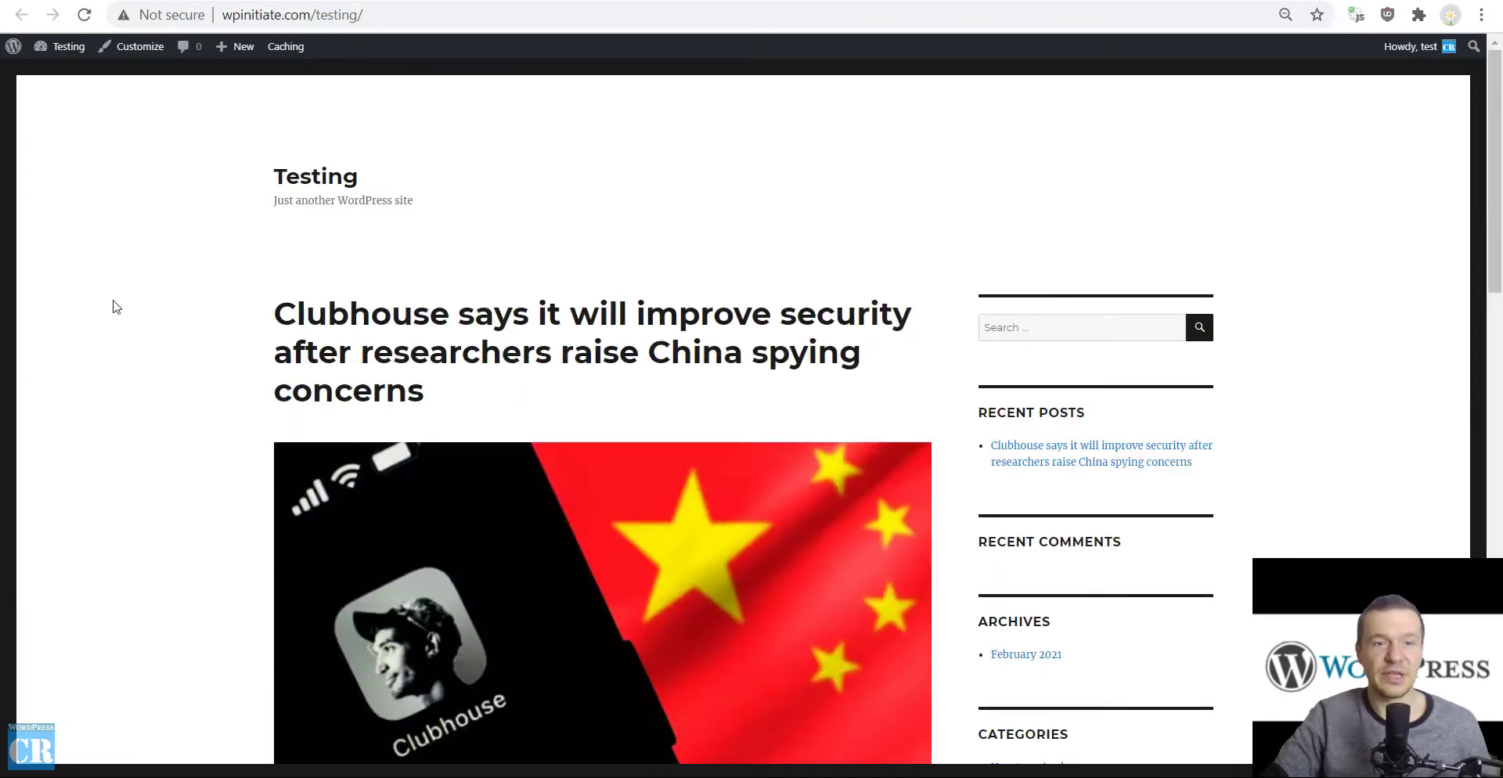
- Open the published Clubhouse post, read through it, then close that tab
scroll(137, 302, down, 5)
scroll(185, 356, up, 5)
click(376, 313)
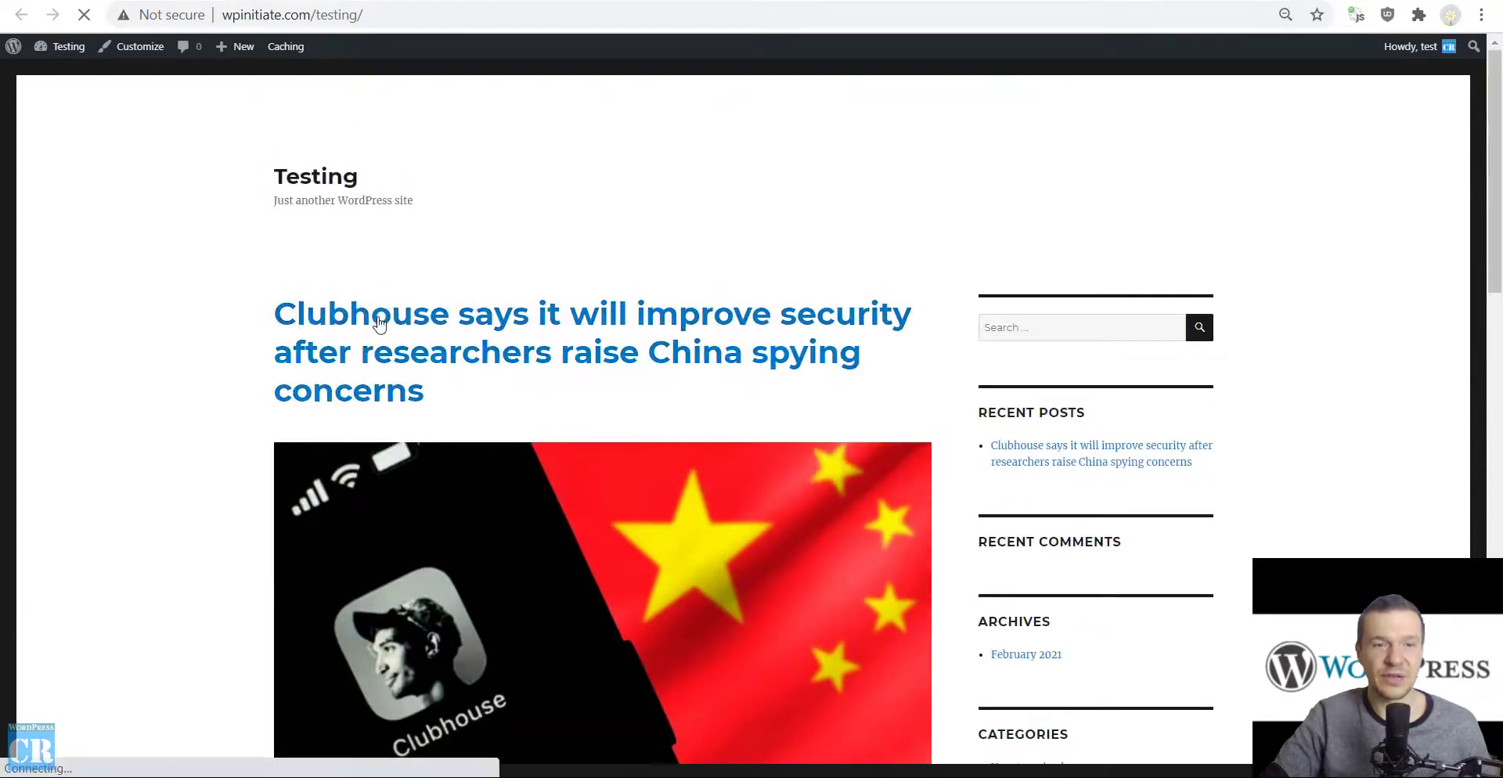
scroll(261, 294, down, 10)
scroll(262, 284, down, 8)
scroll(260, 292, up, 15)
scroll(260, 300, up, 4)
scroll(425, 544, down, 3)
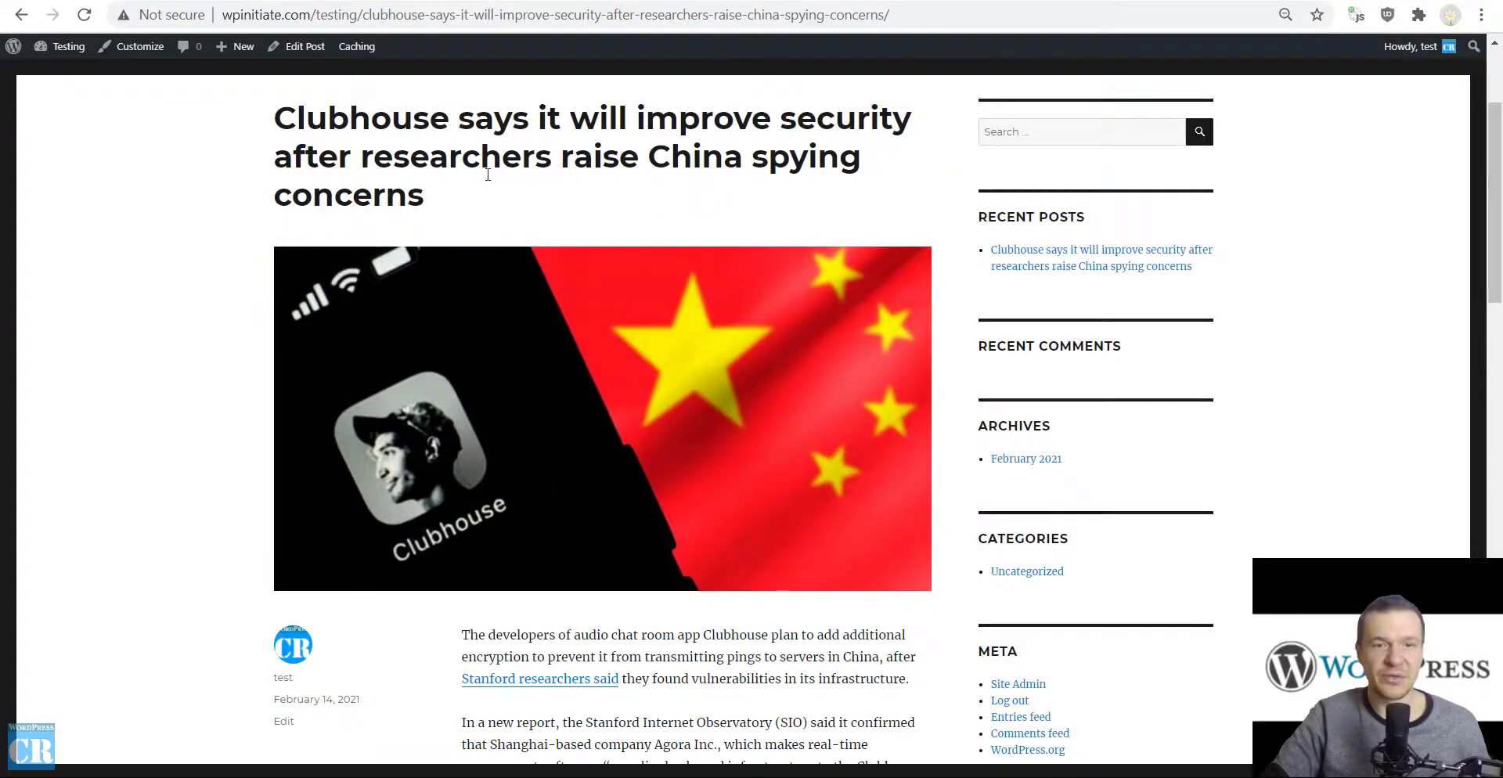
scroll(376, 230, down, 3)
scroll(458, 196, down, 15)
key(ctrl+w)
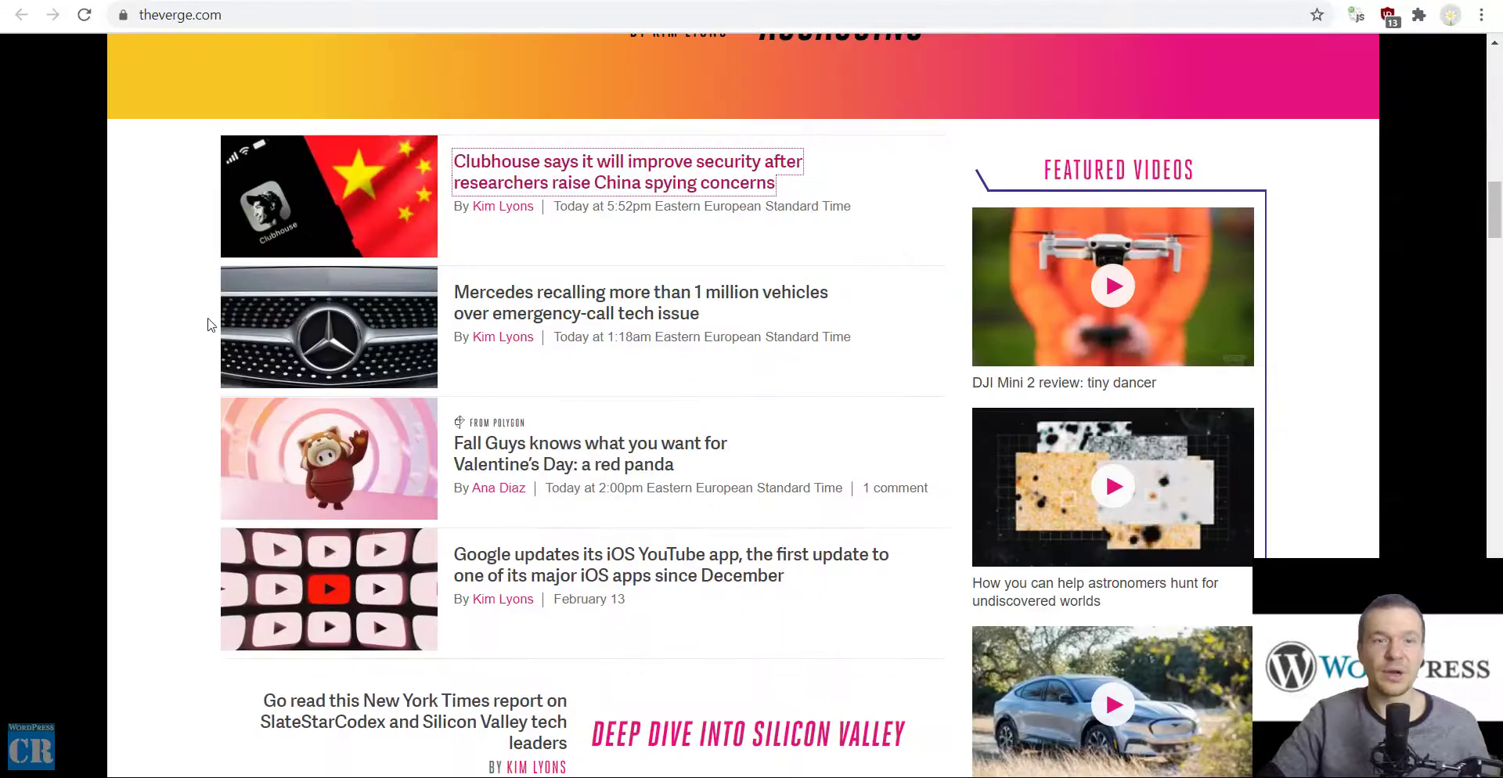
- Copy The Verge homepage address (theverge.com) and return to the Crawlomatic rules page
click(156, 305)
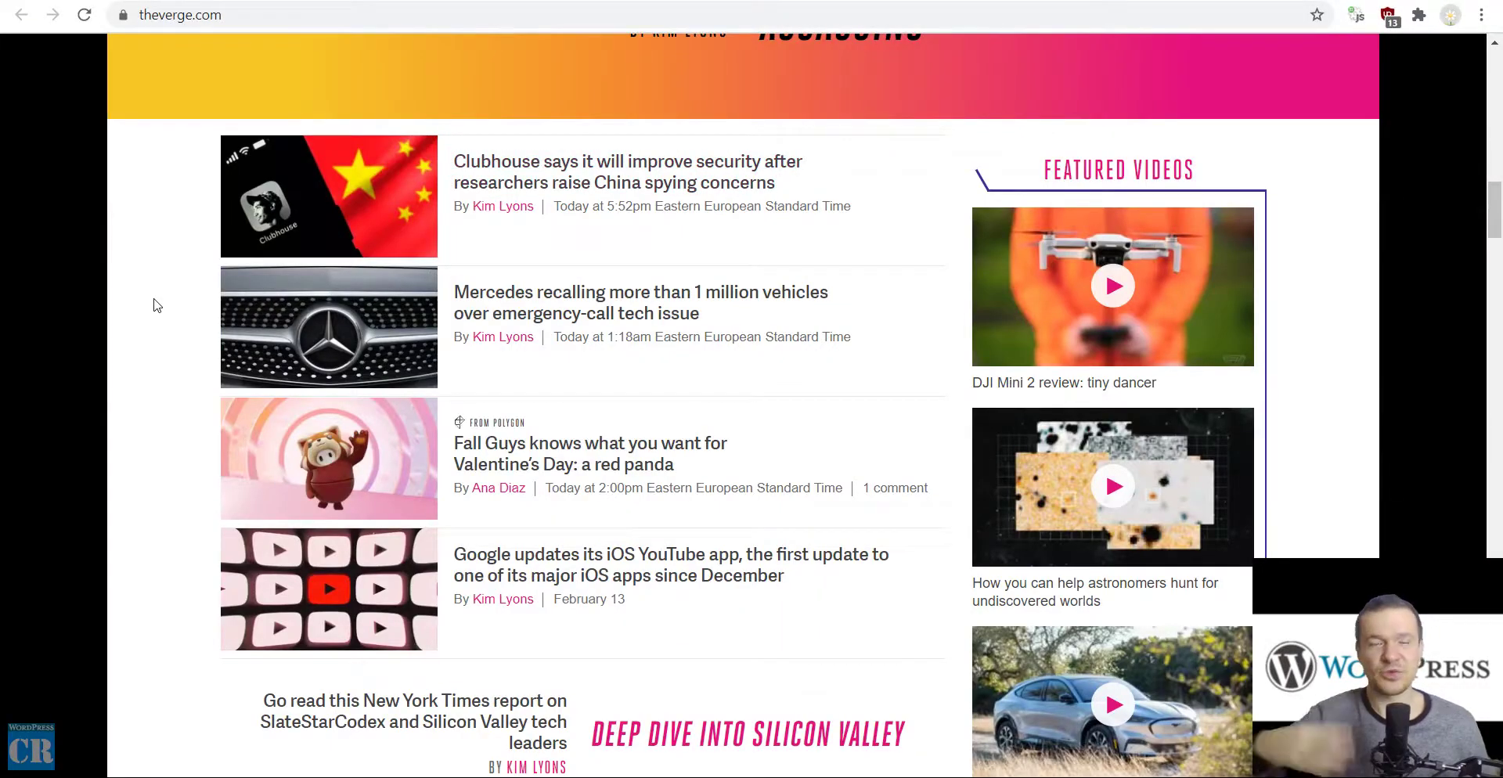
scroll(156, 306, up, 7)
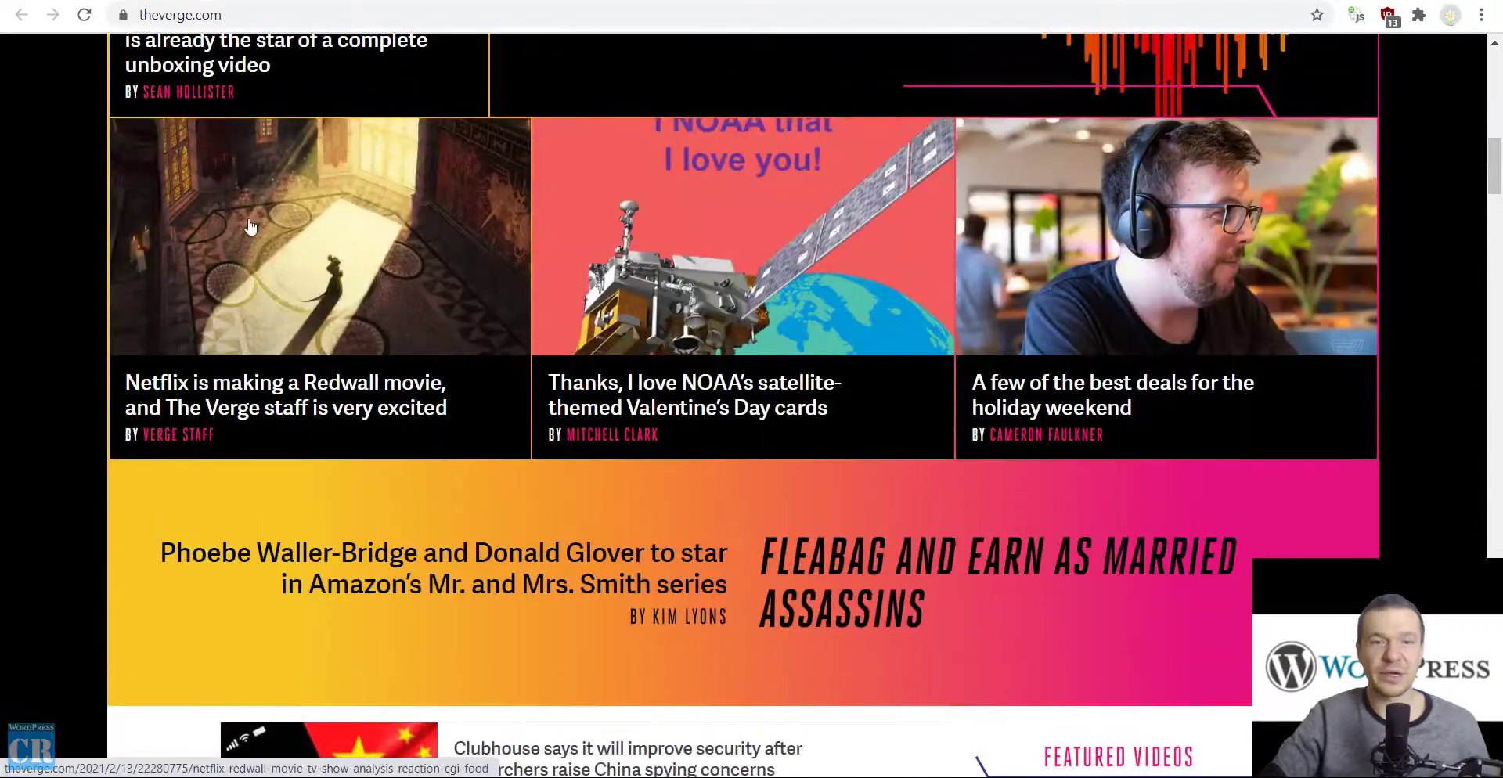
scroll(407, 291, up, 7)
scroll(323, 292, down, 14)
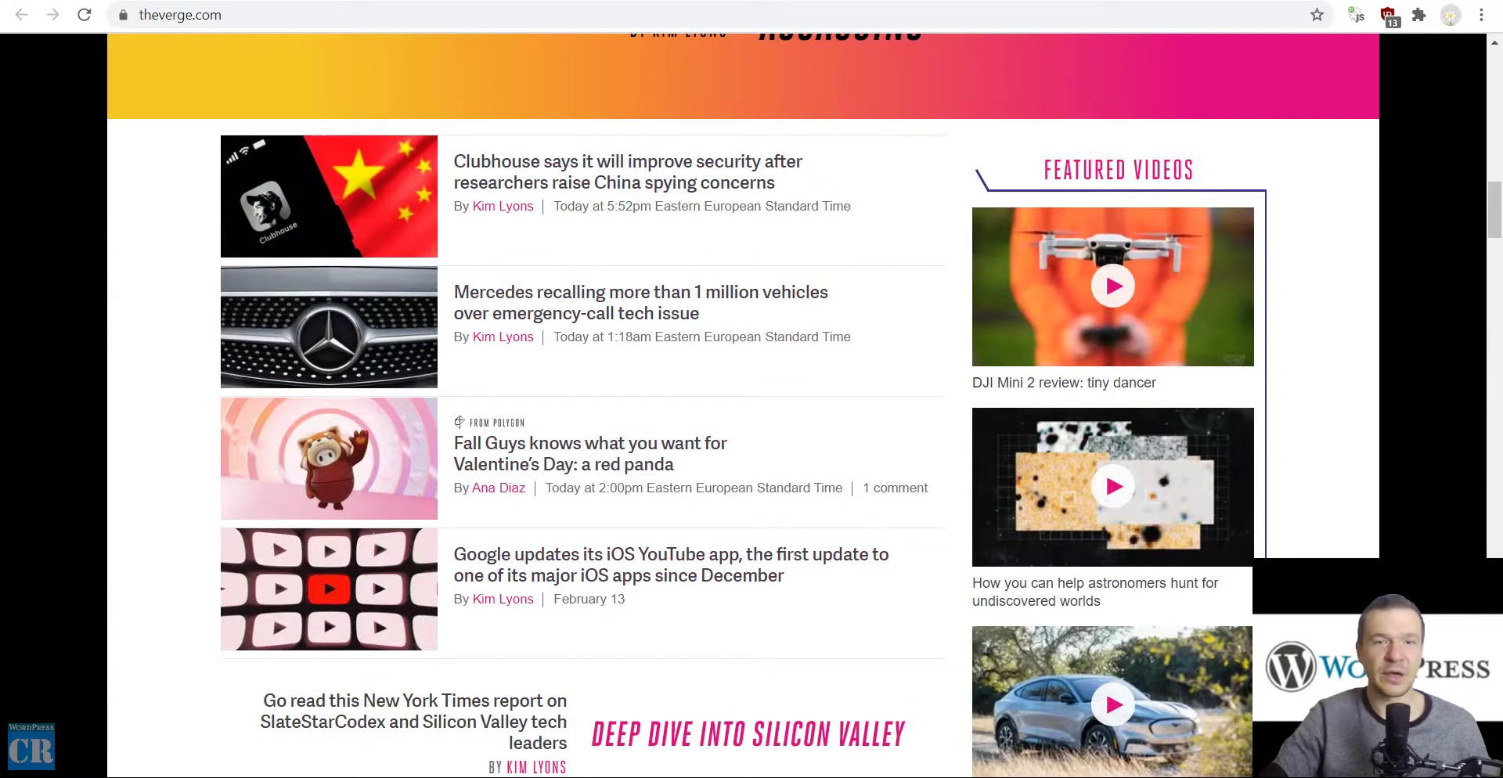
key(alt+Tab)
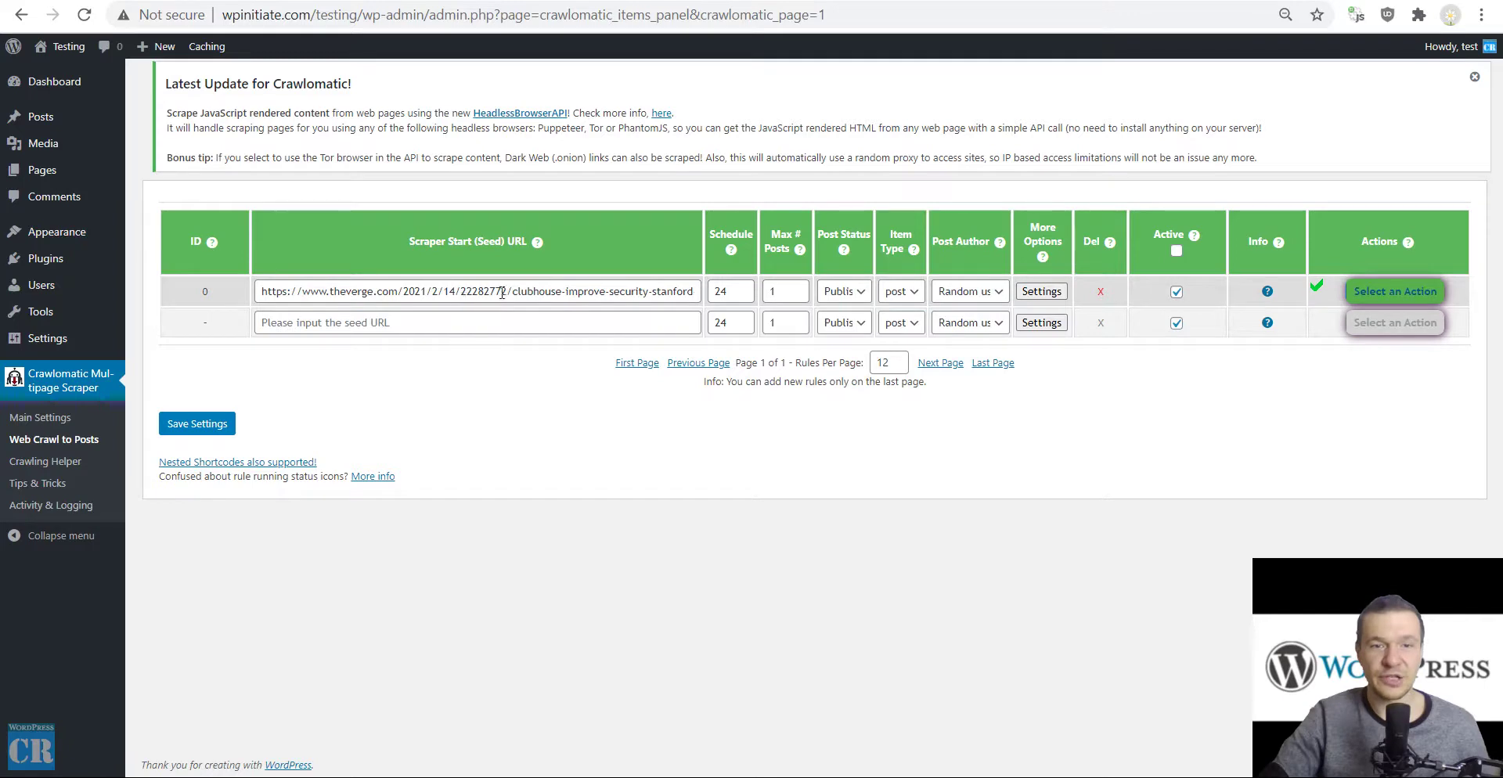
key(alt+Tab)
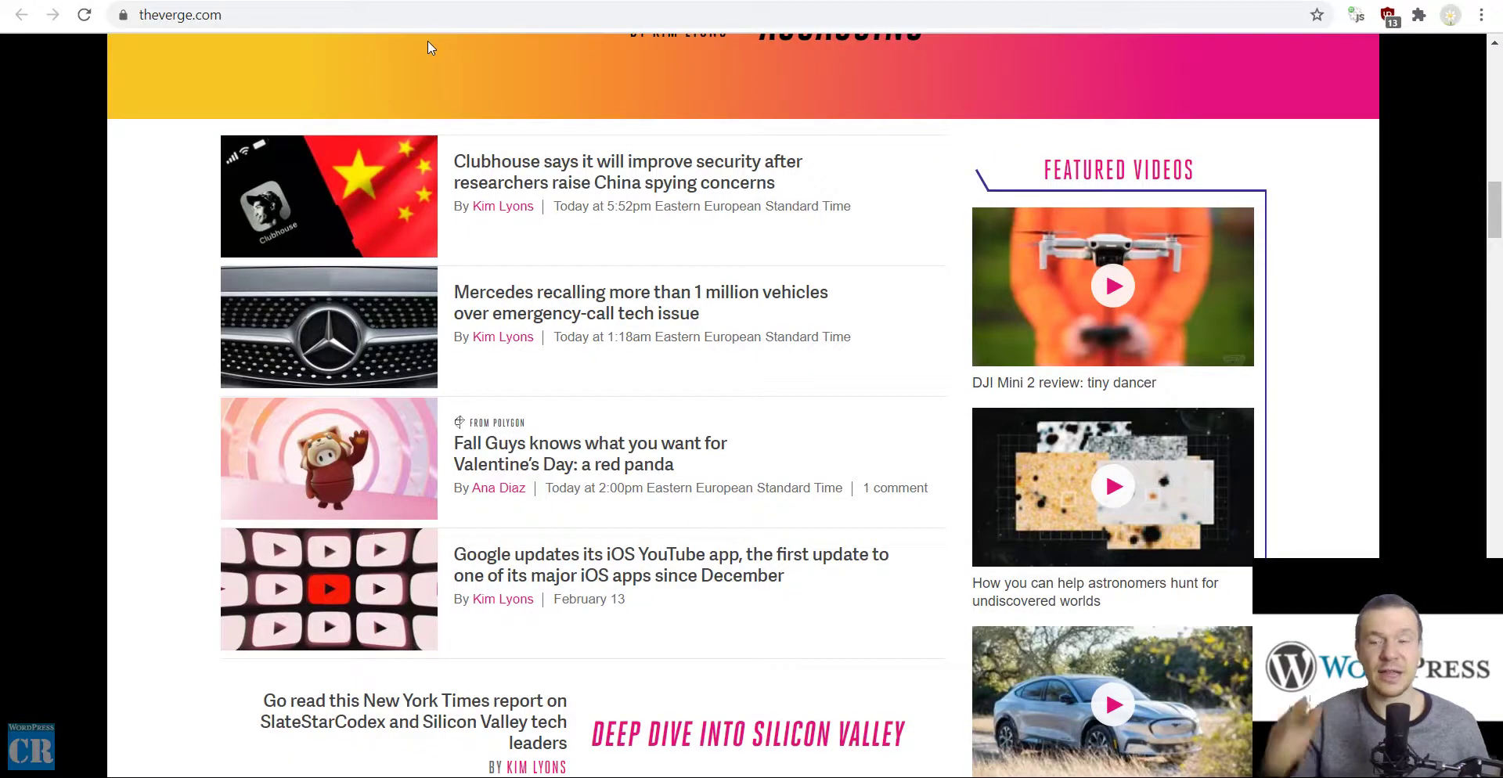
click(314, 10)
key(ctrl+c)
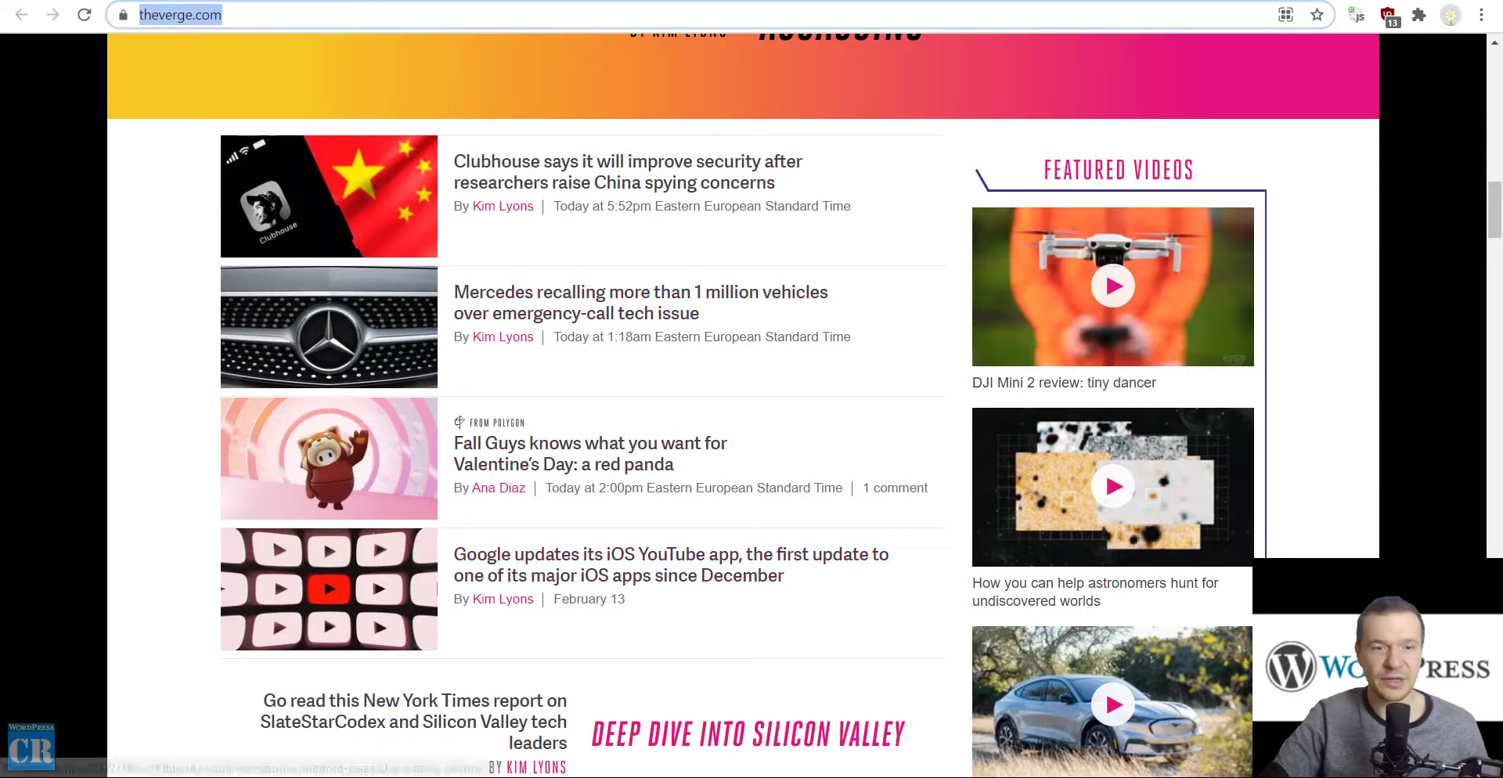
key(alt+Tab)
triple_click(307, 281)
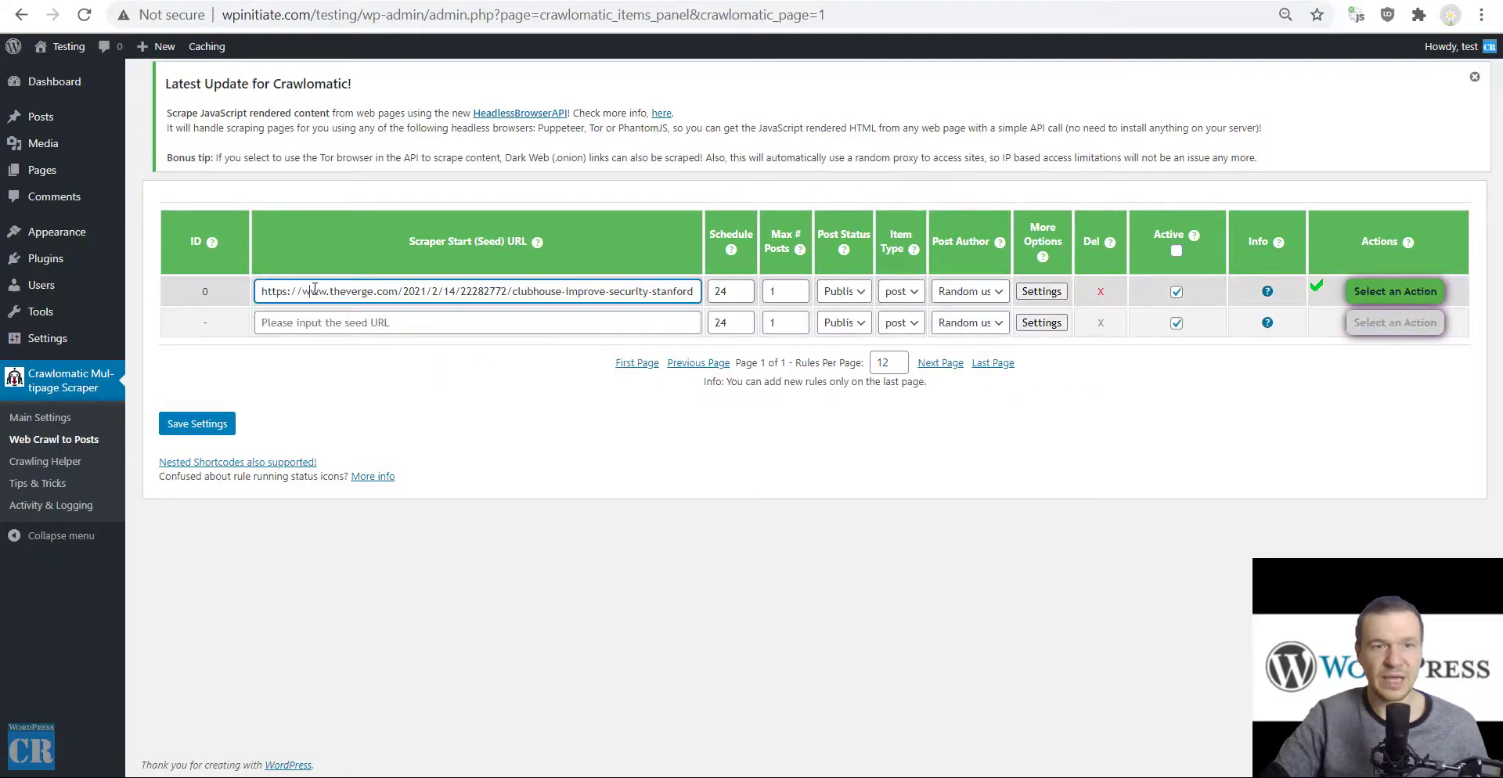
key(ctrl+v)
click(467, 242)
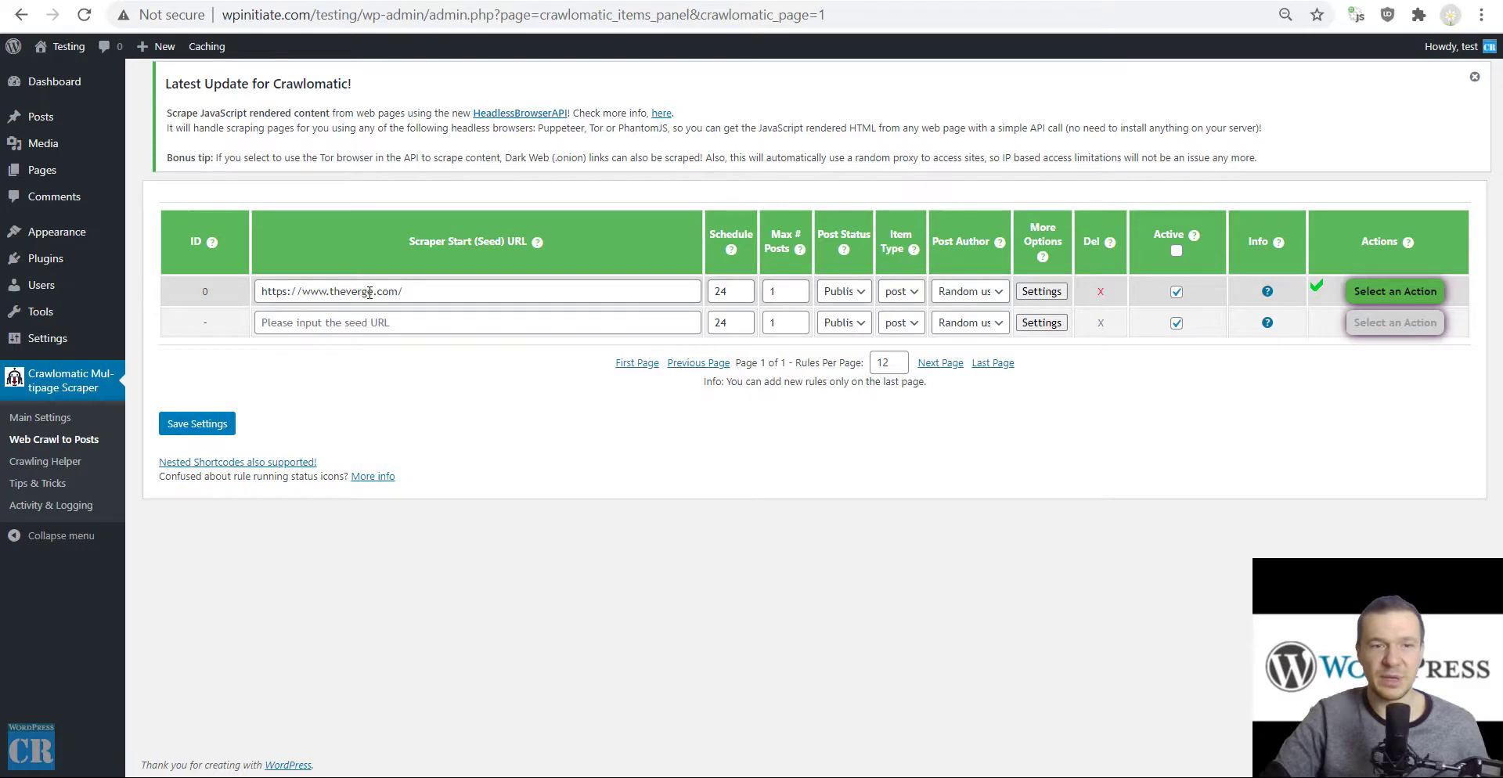
- In rule 0's advanced settings, stop the rule from scraping the start URL itself
click(1044, 292)
scroll(626, 382, down, 10)
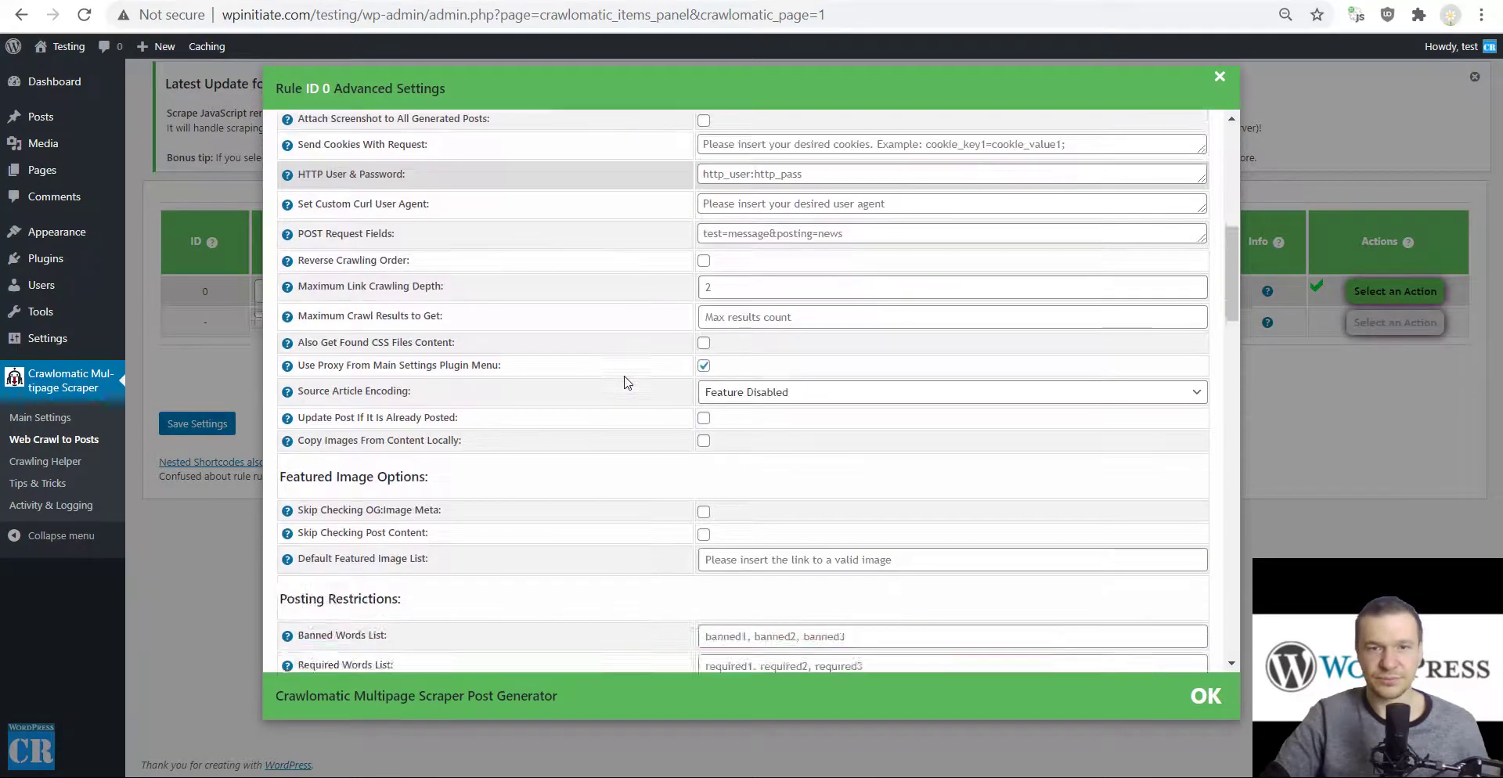
scroll(627, 382, down, 15)
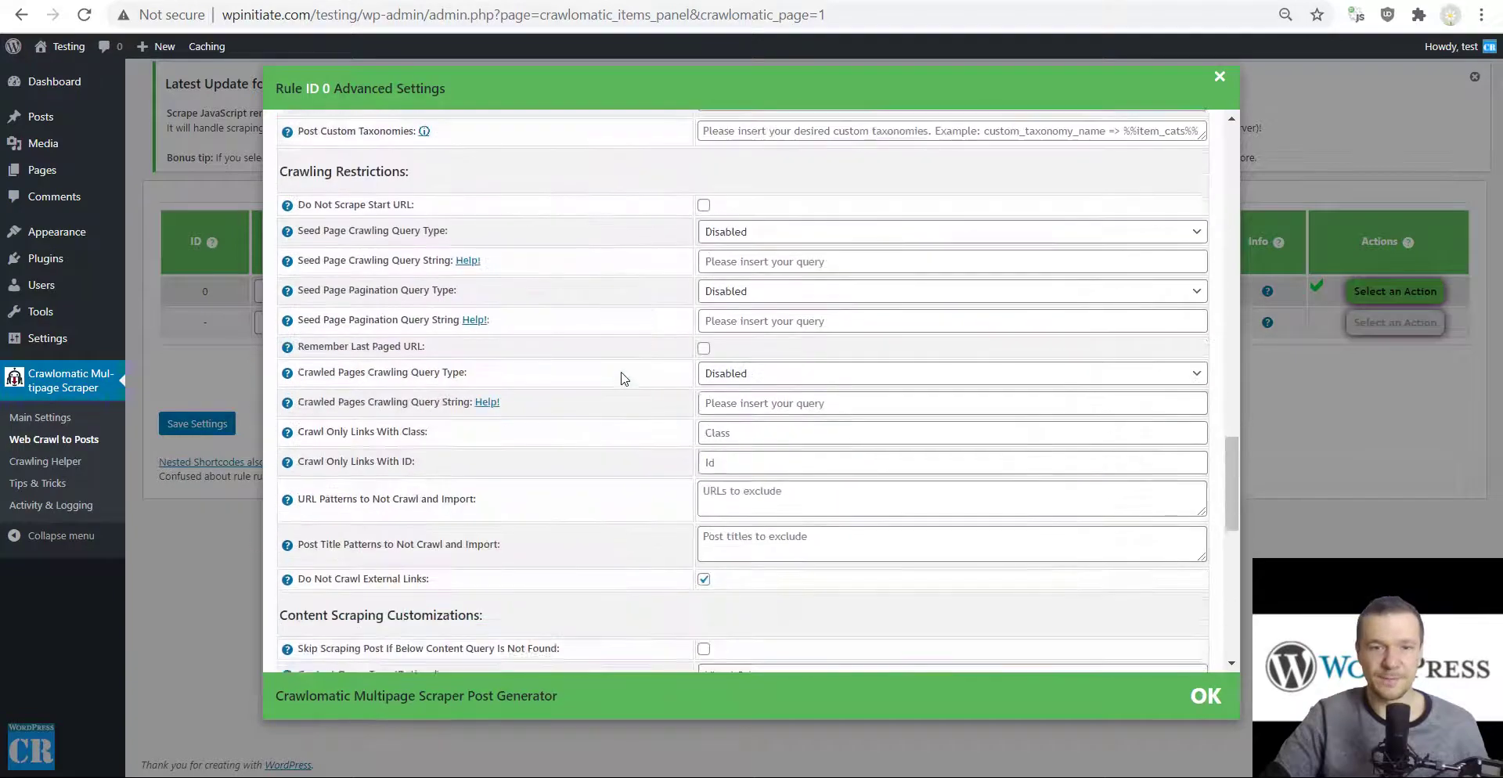
scroll(624, 379, down, 6)
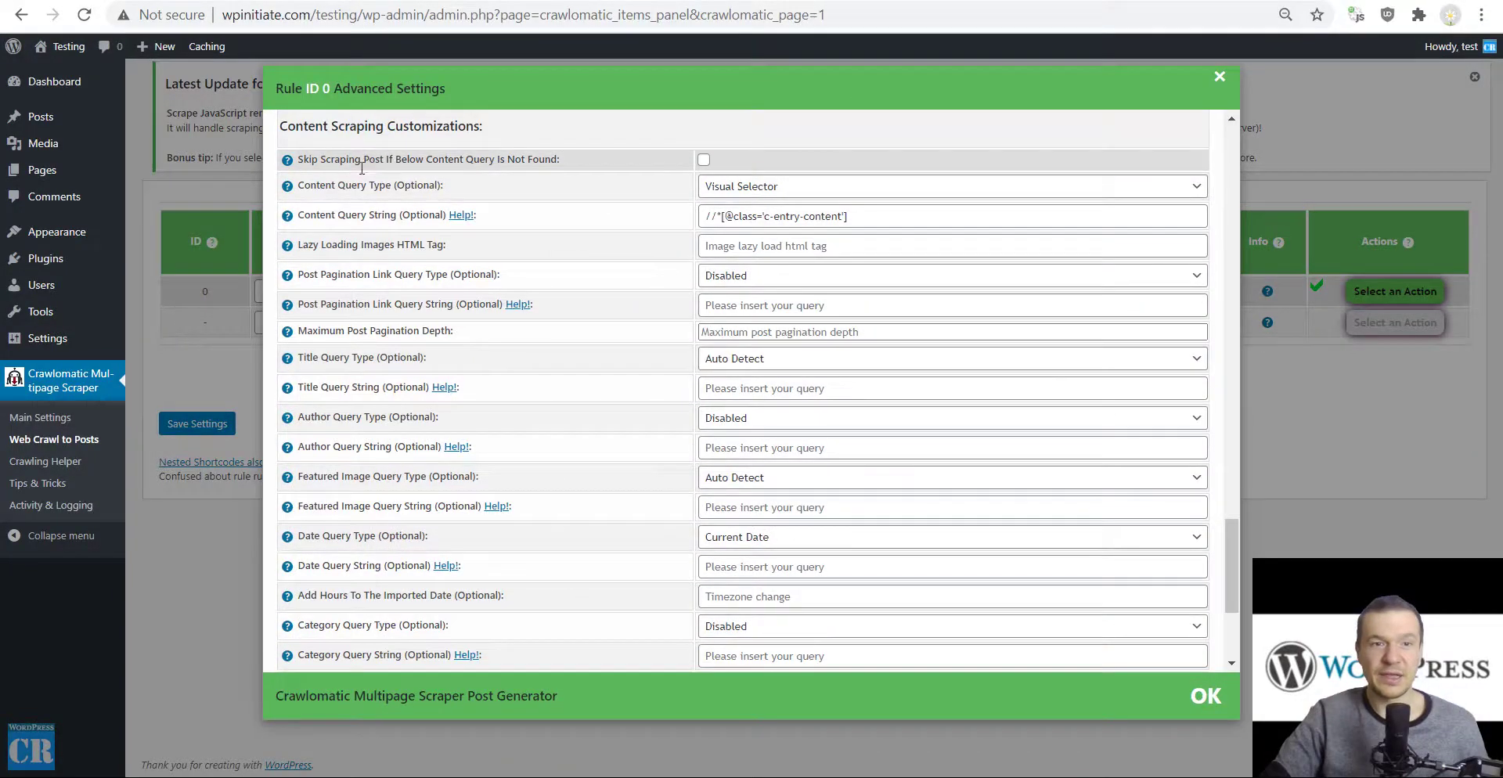
scroll(362, 168, up, 9)
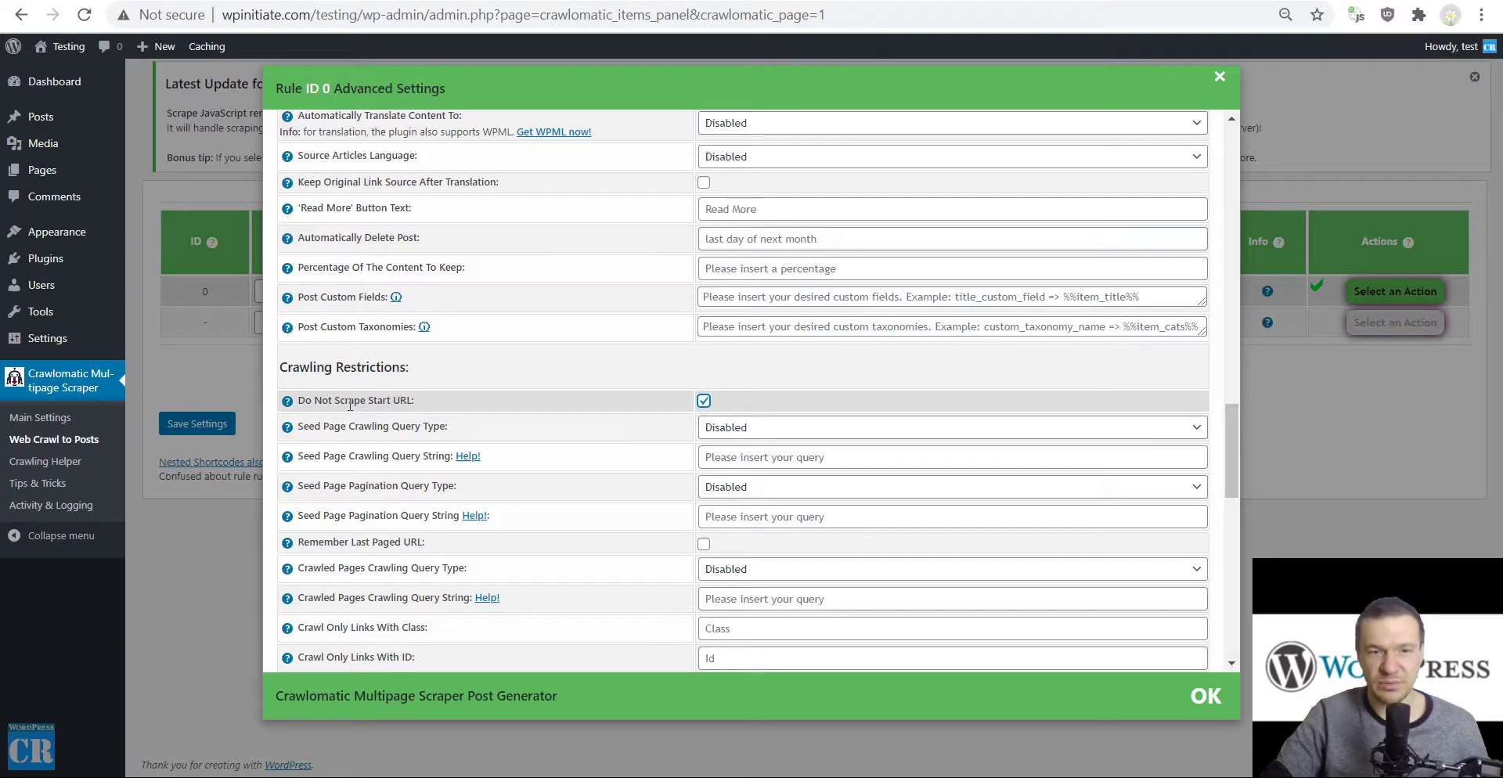
click(190, 337)
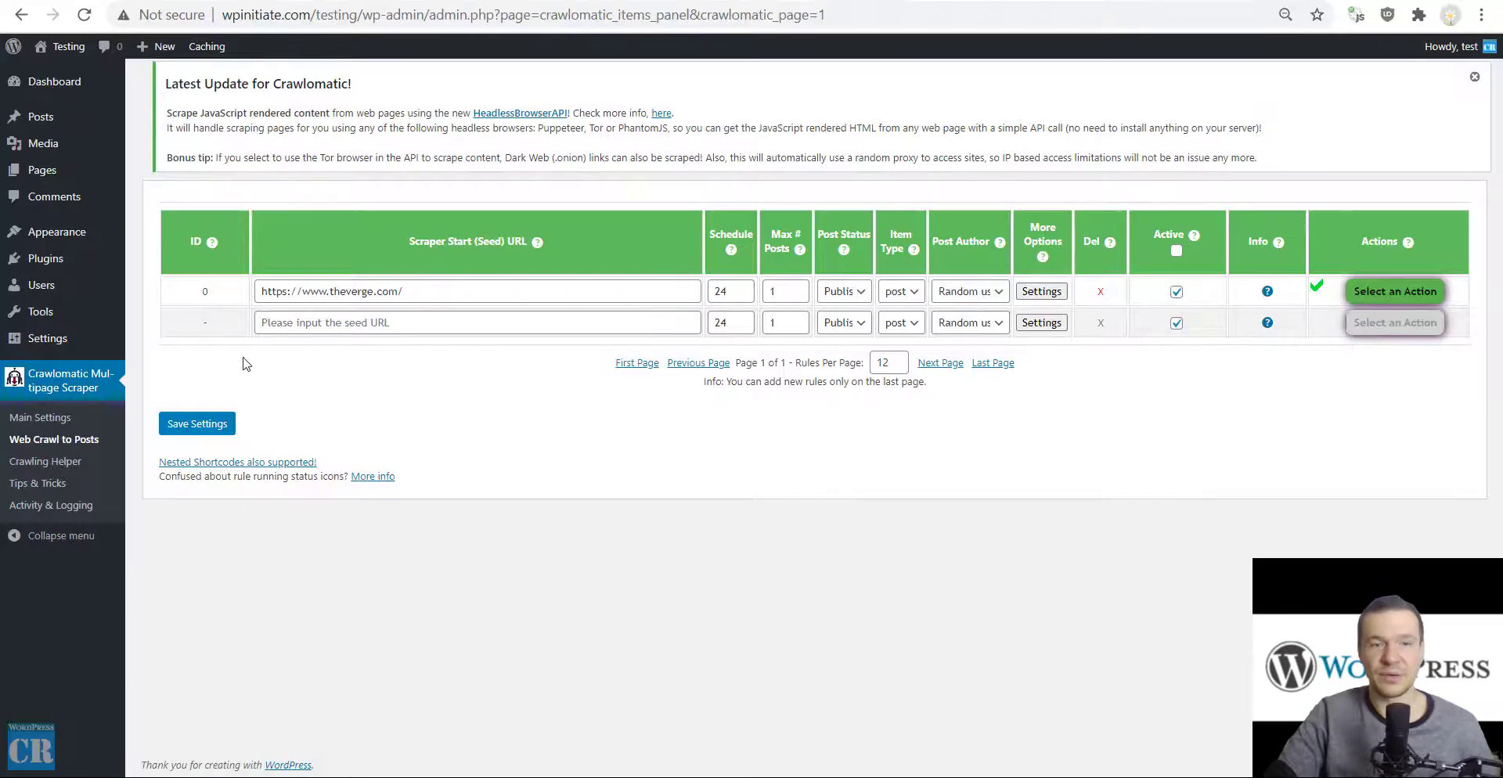
- Reopen rule 0's advanced settings and expand the Seed Page Crawling Query Type choices, currently Disabled
click(1041, 291)
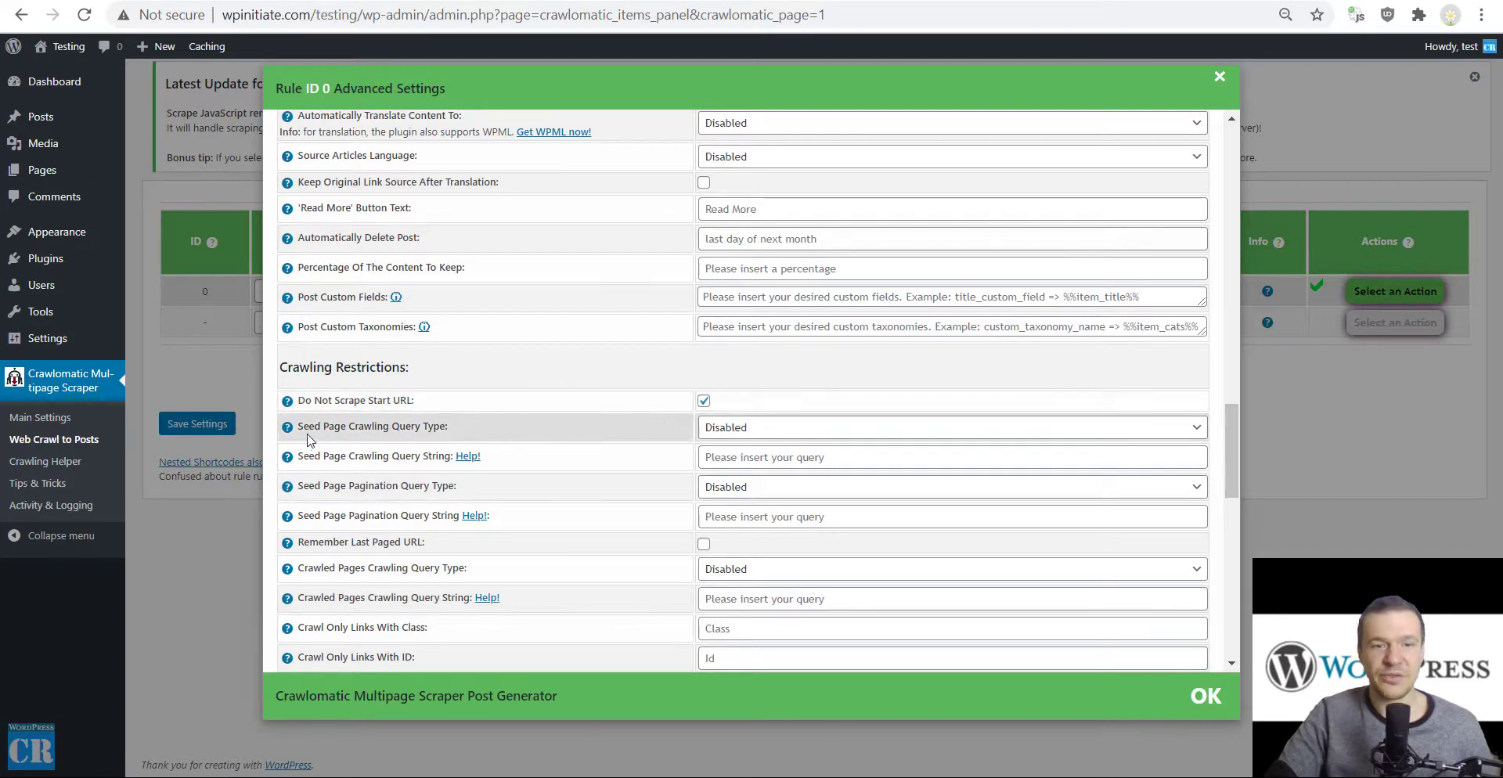
drag(305, 426, 424, 426)
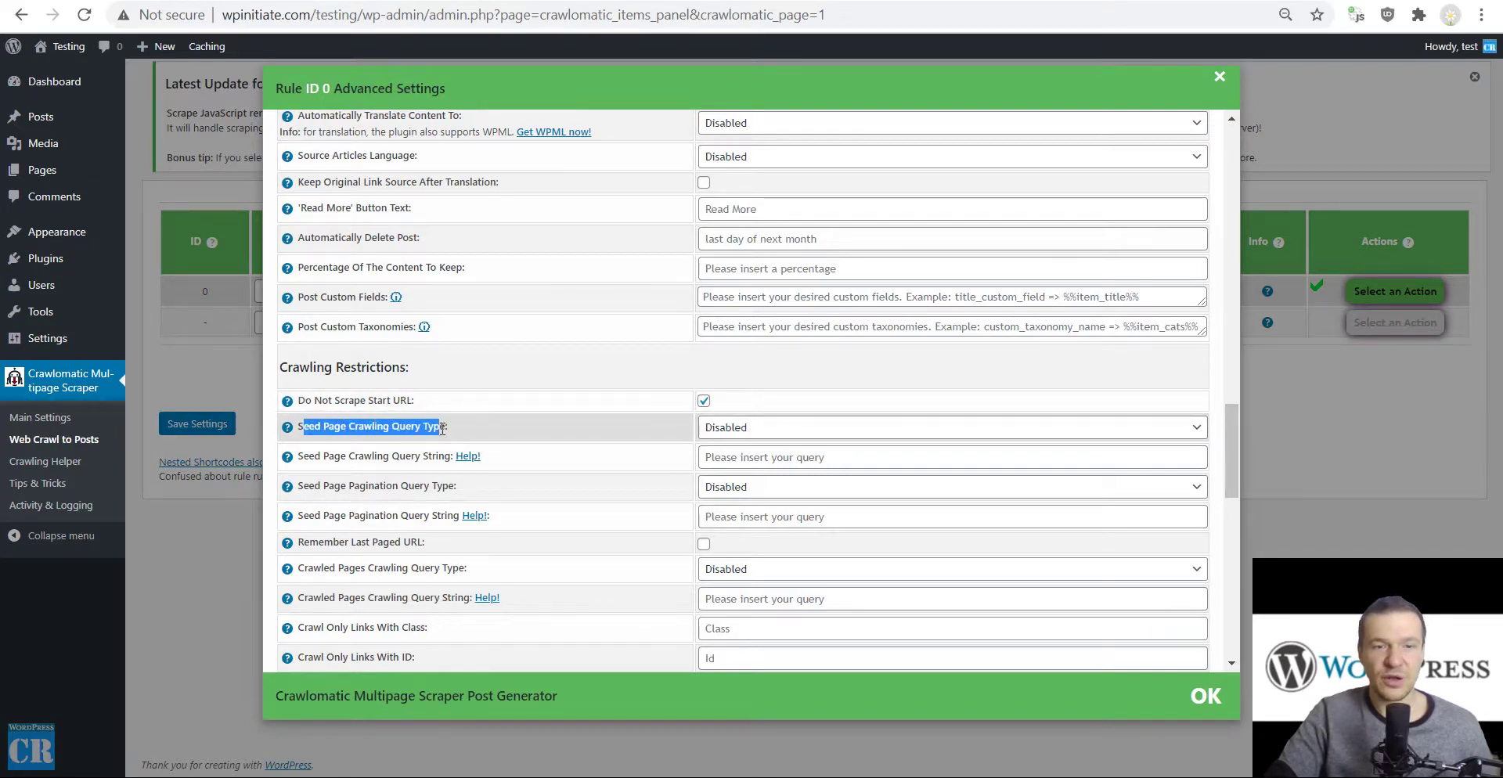
click(559, 430)
click(721, 429)
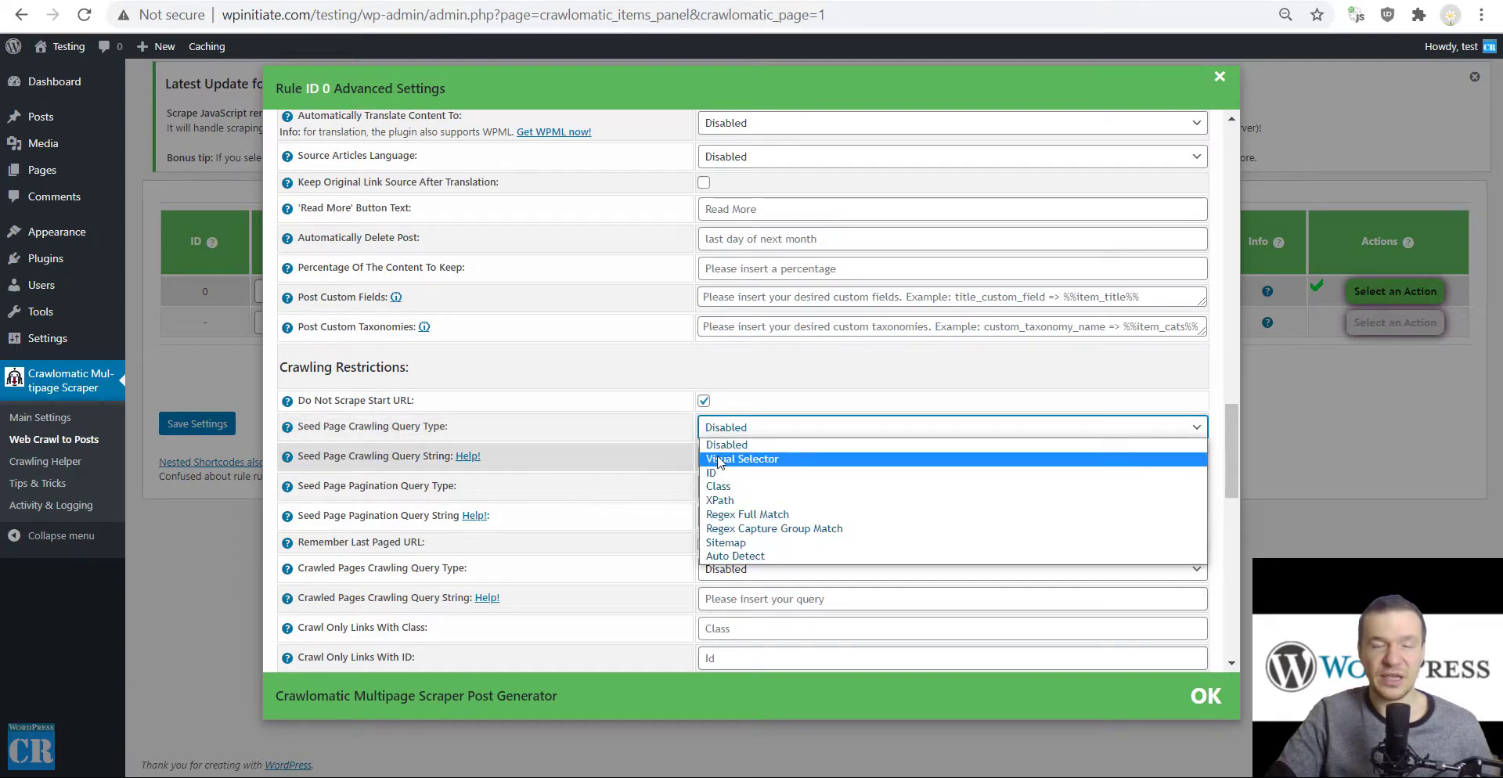
click(719, 461)
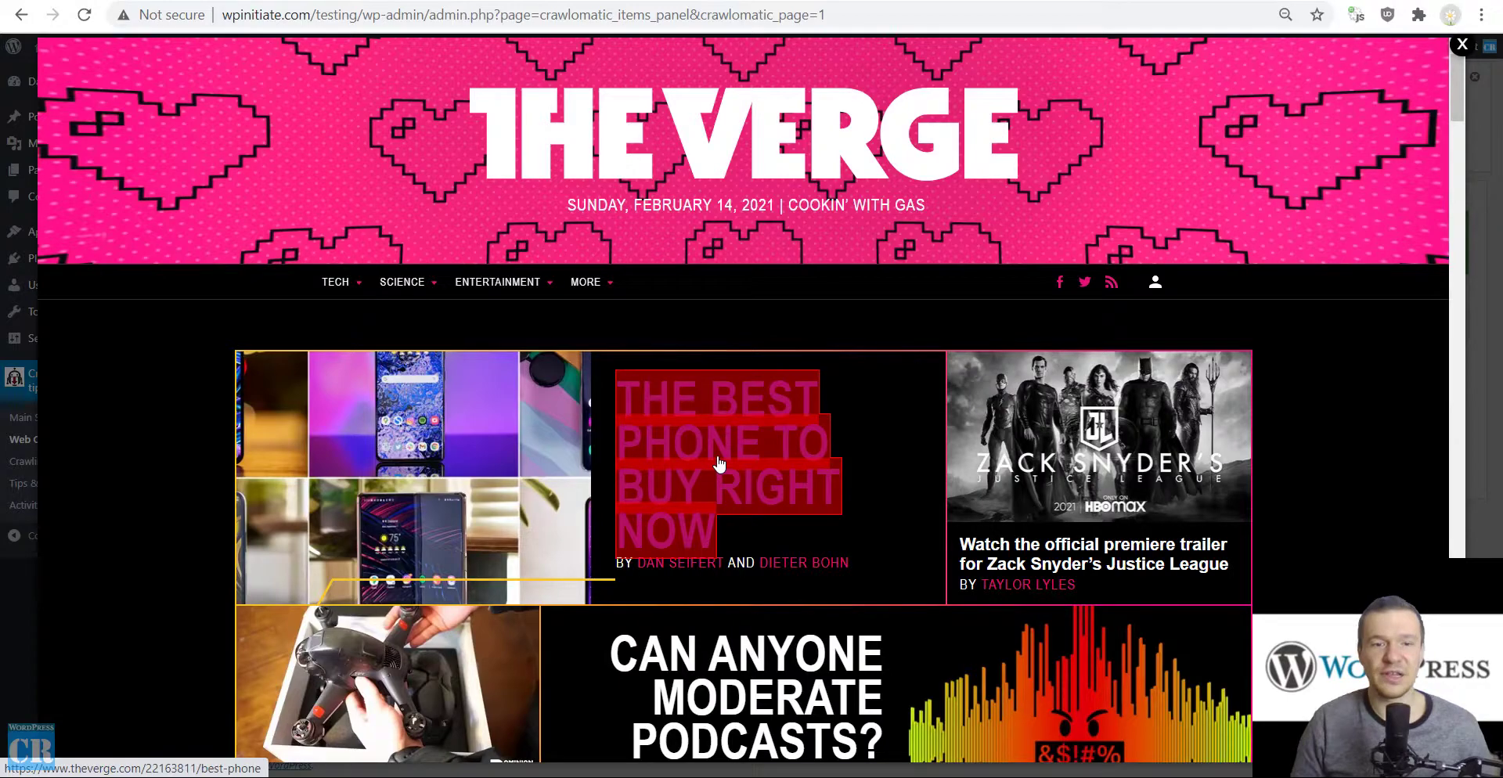
scroll(681, 399, down, 7)
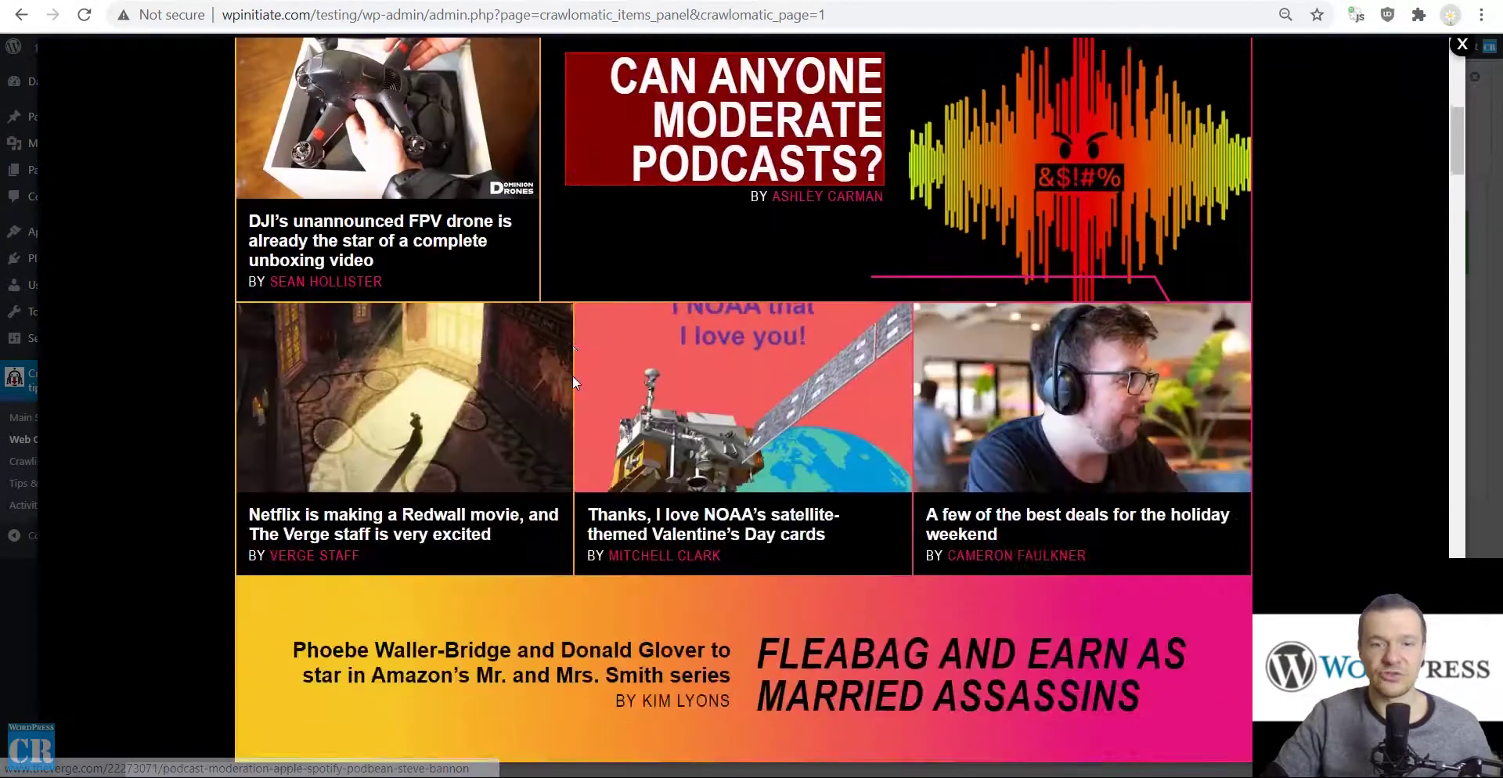
scroll(574, 381, down, 15)
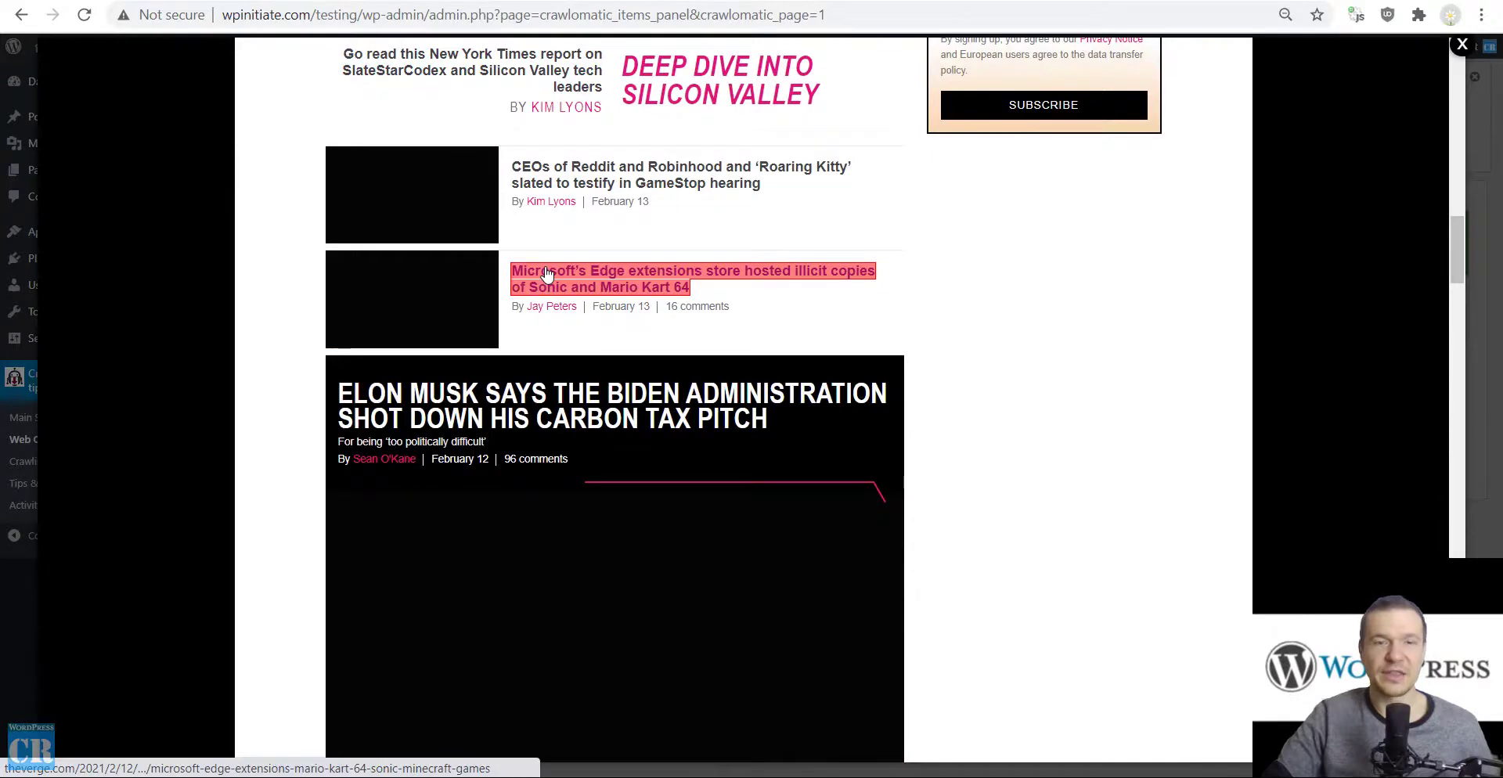
scroll(550, 196, up, 5)
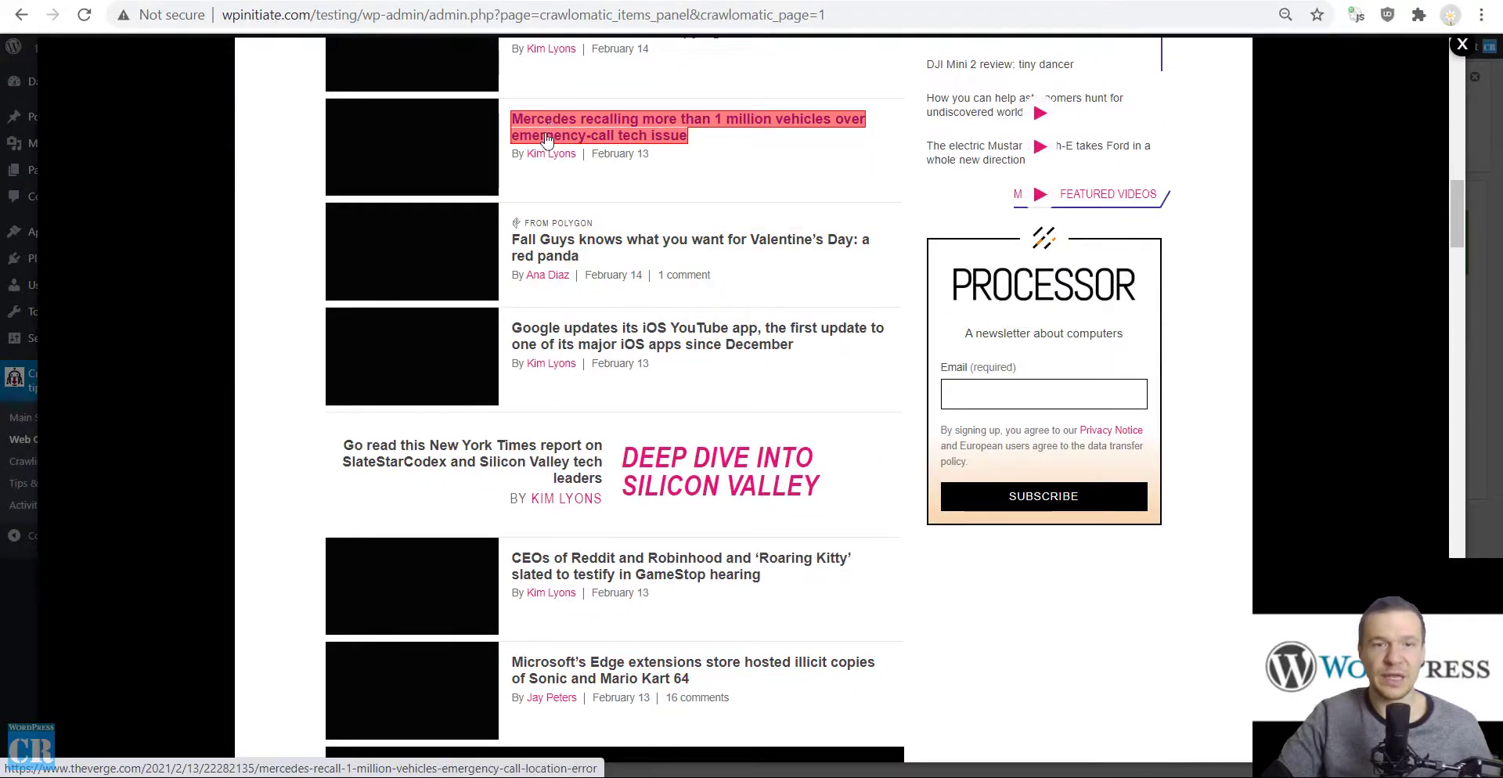
click(540, 333)
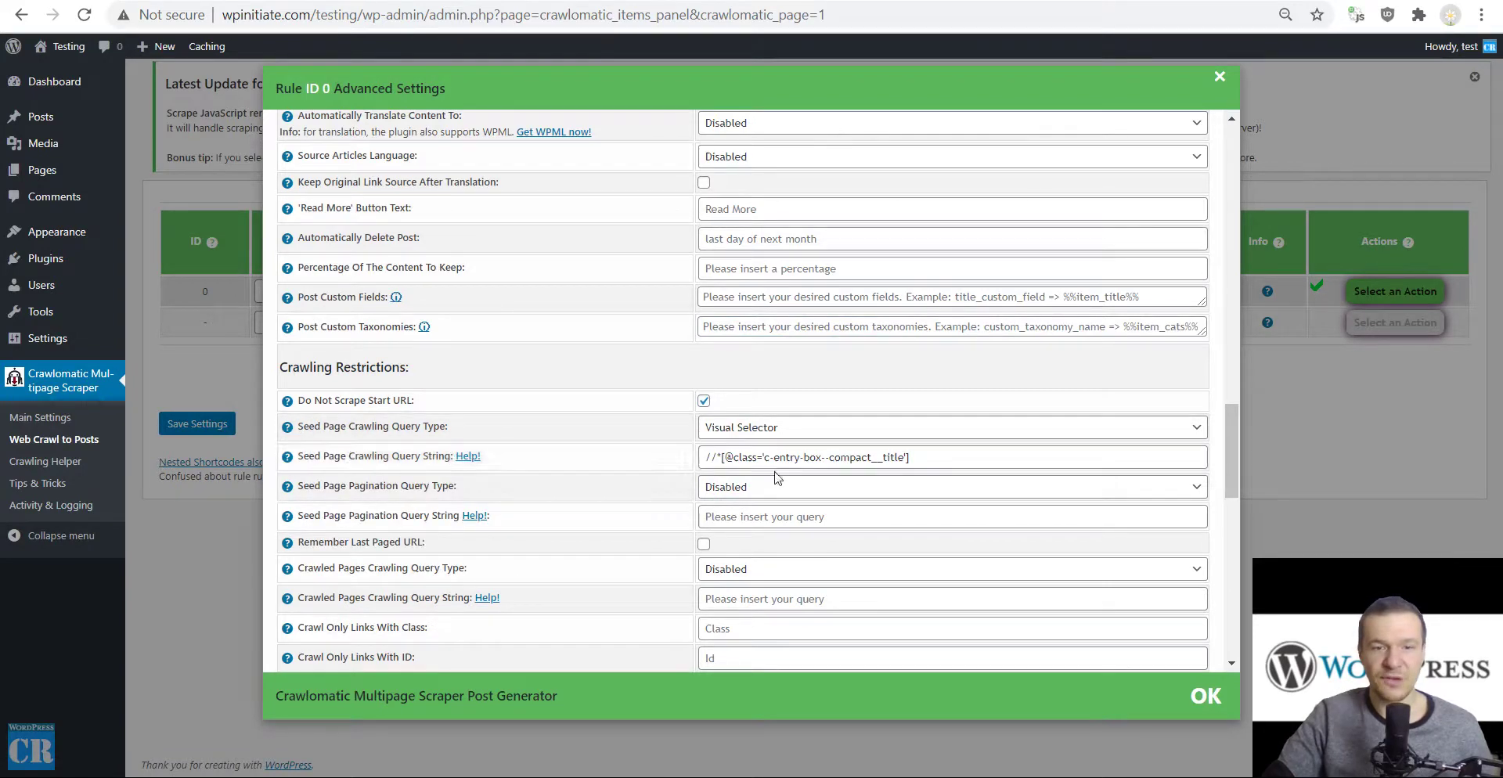
drag(764, 458, 903, 457)
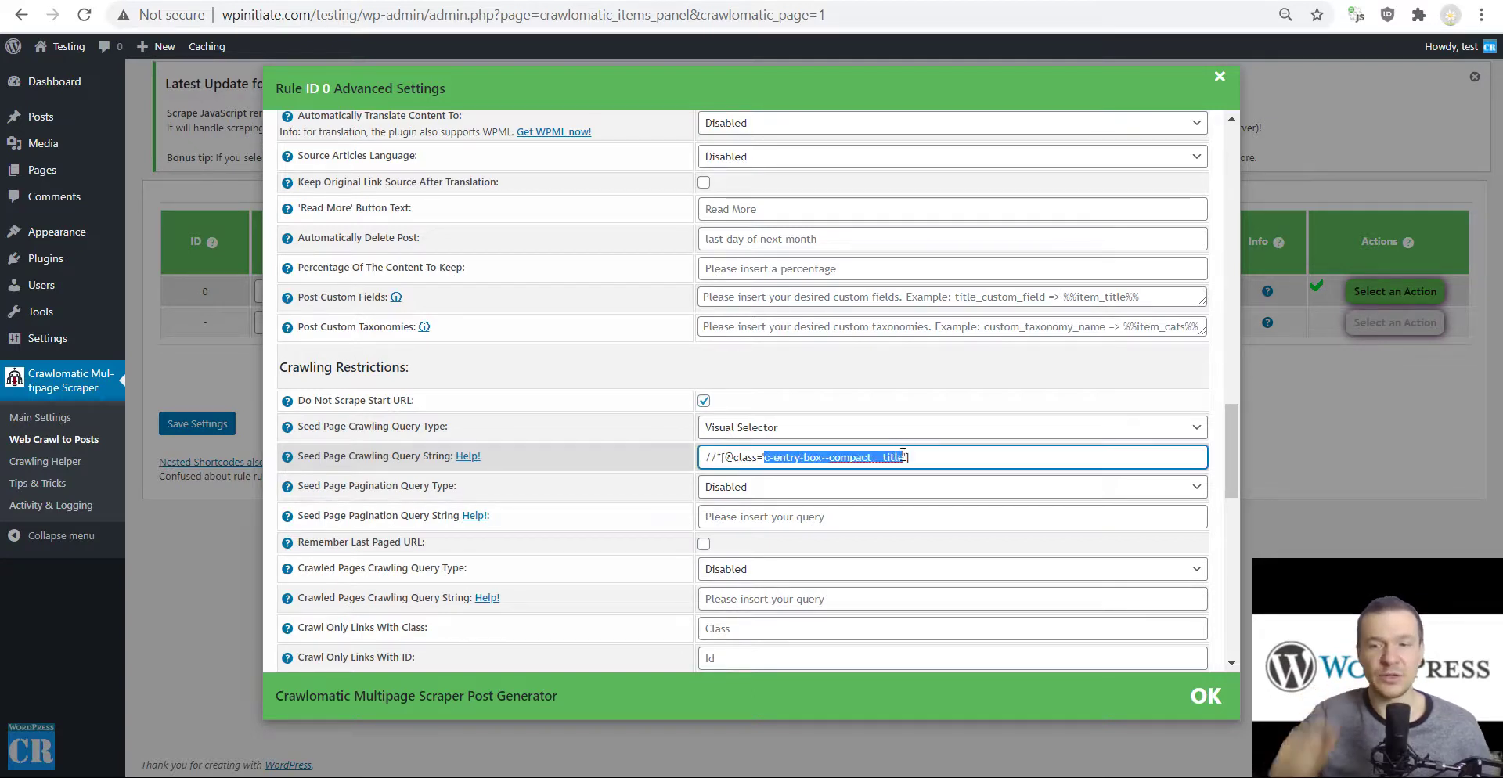
key(alt+Tab)
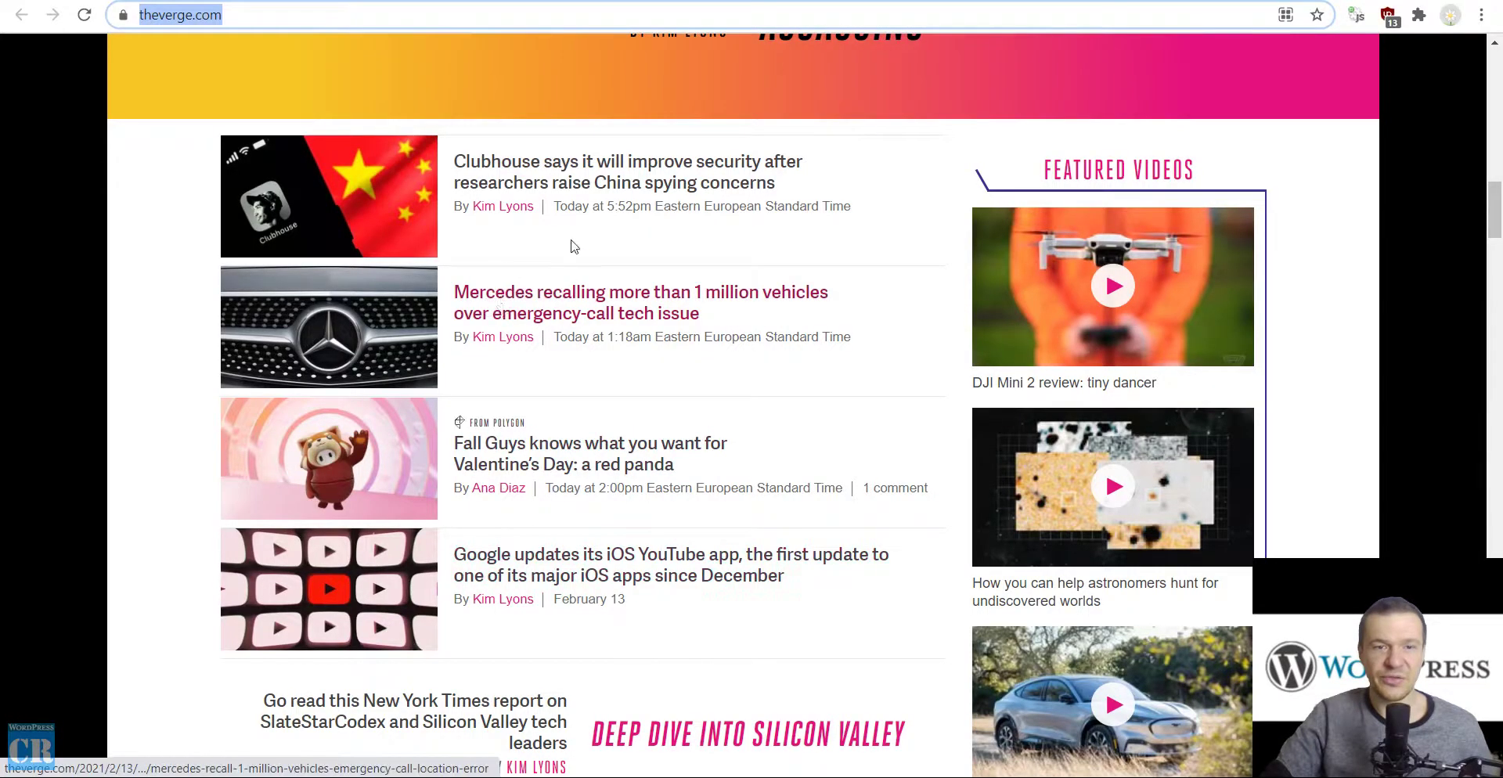
key(alt+Tab)
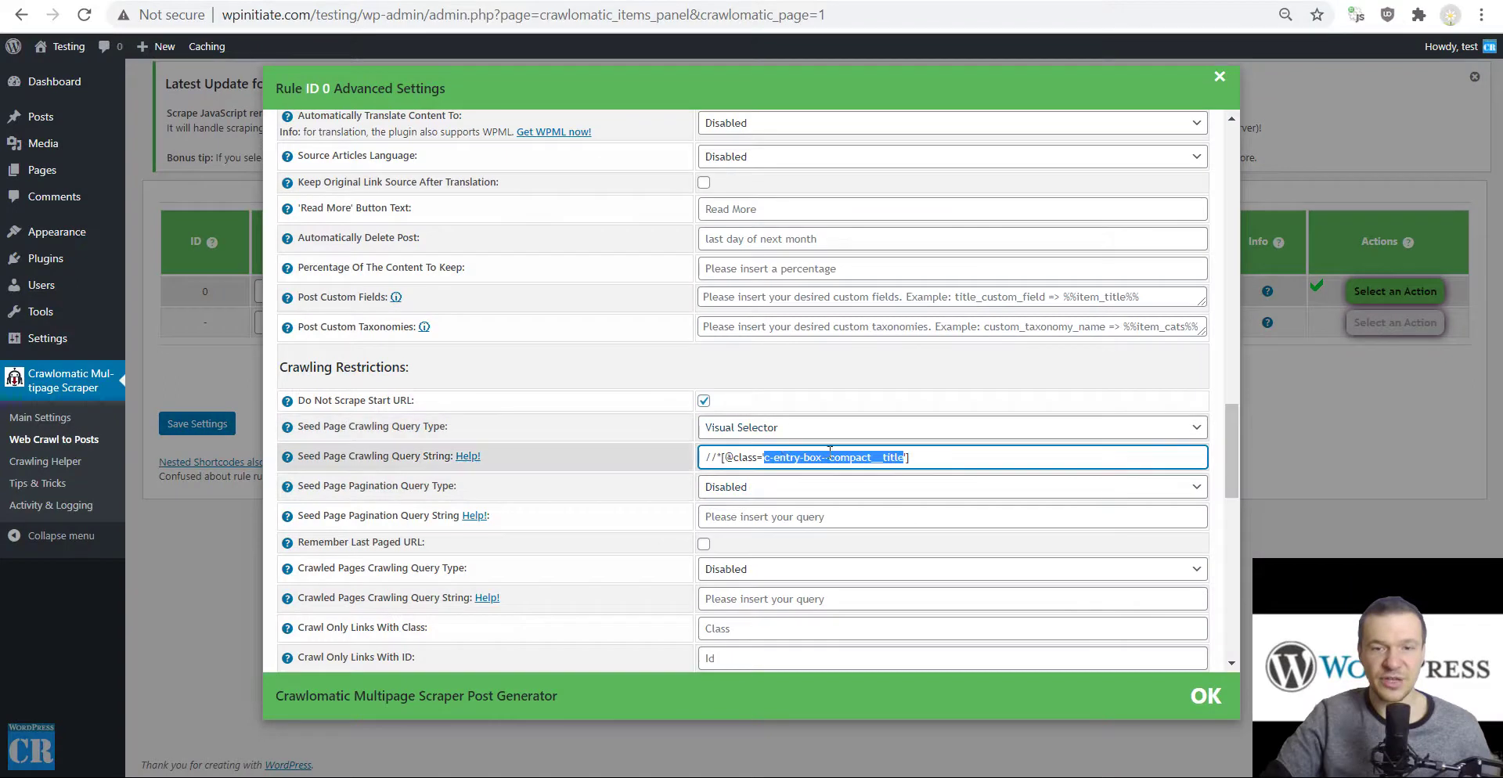
click(944, 467)
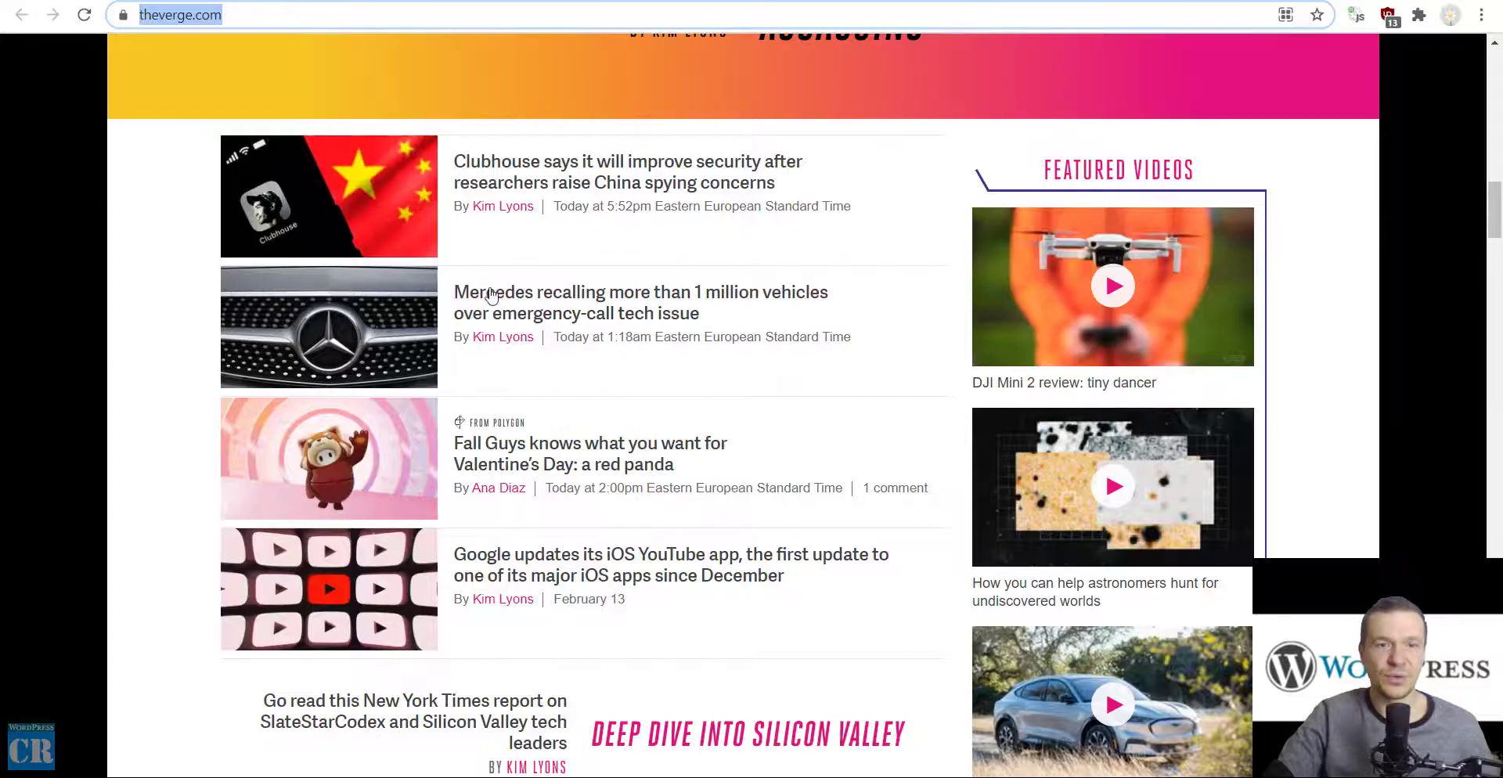
- Inspect the Mercedes headline in DevTools and copy its h2 class c-entry-box--compact__title
right_click(492, 295)
key(Escape)
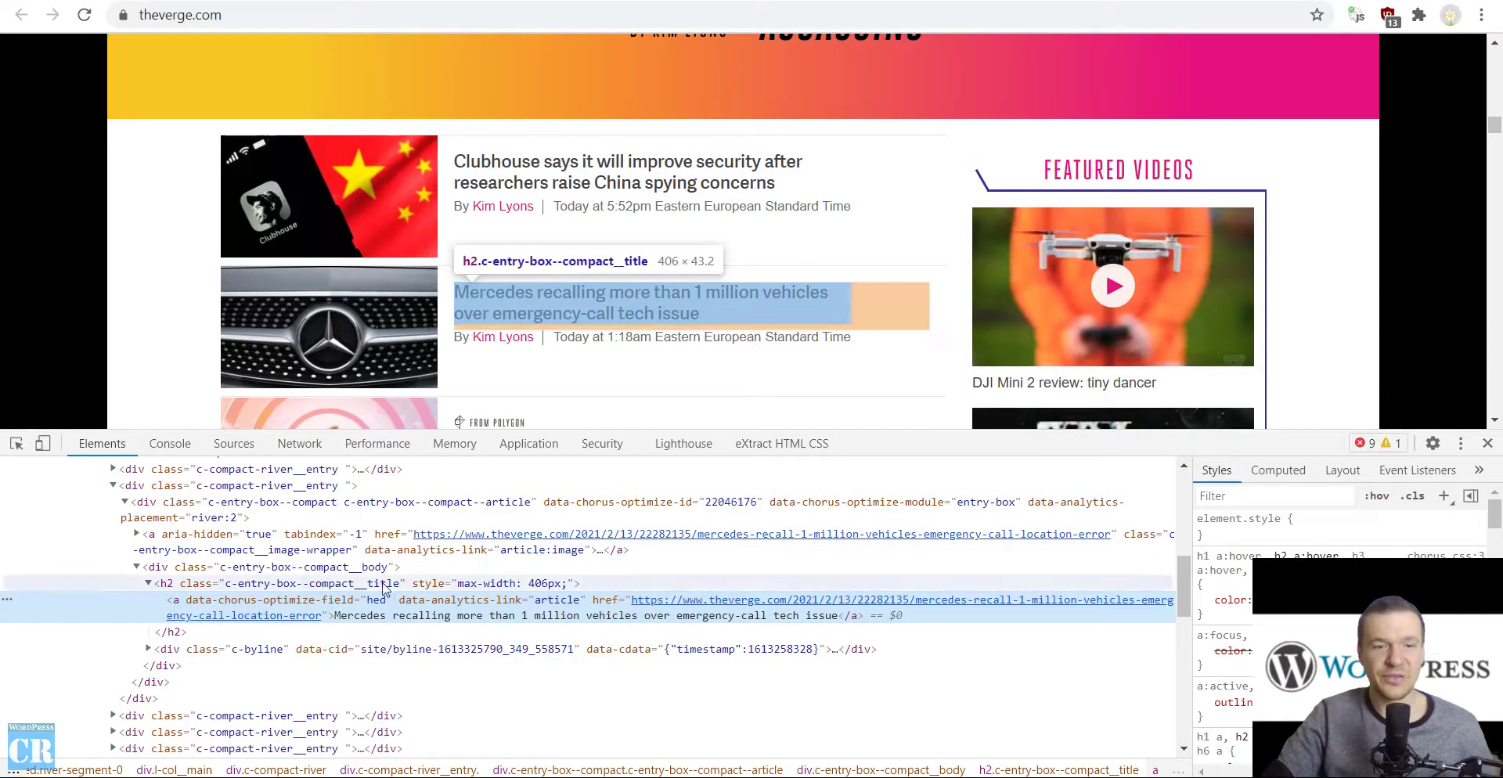
click(339, 587)
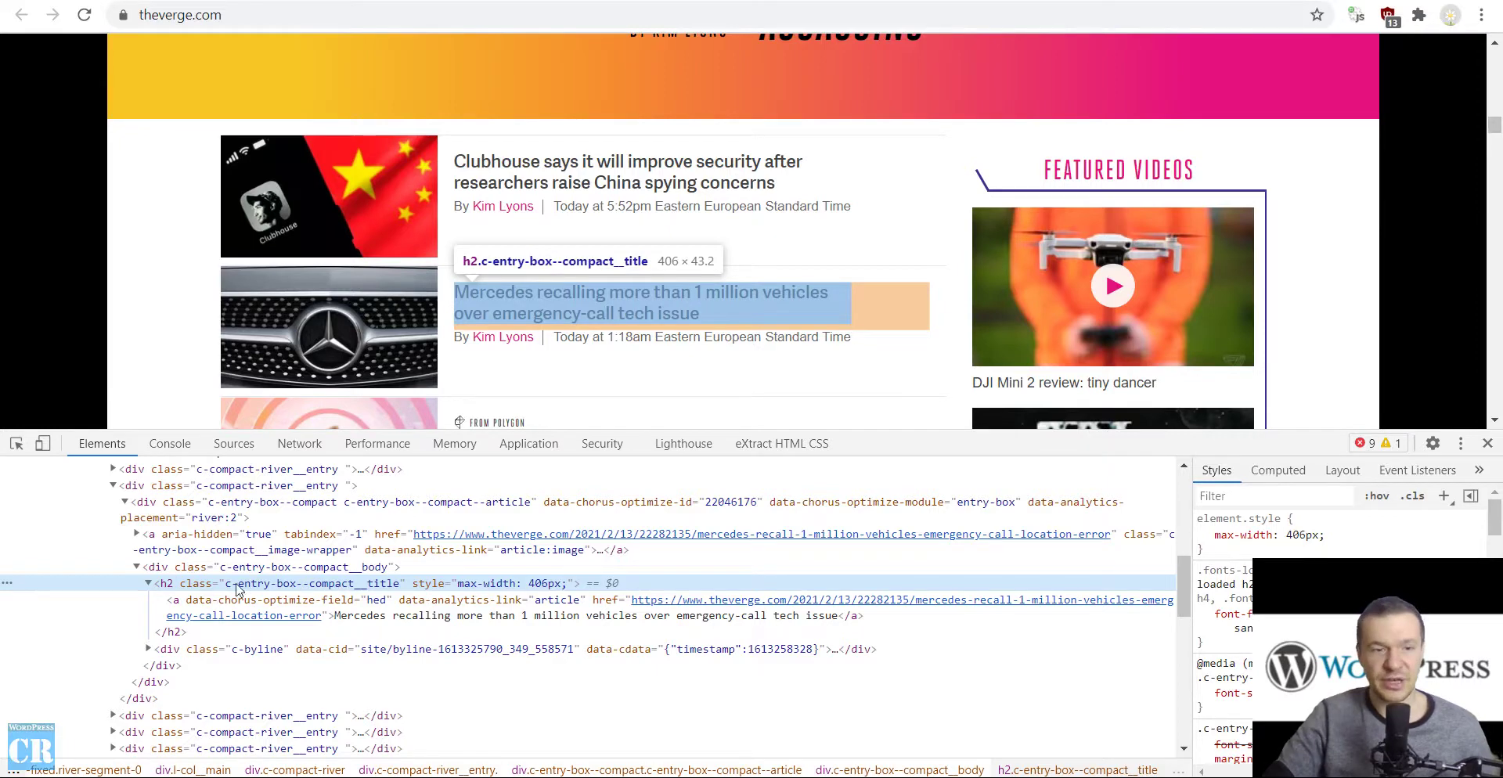
double_click(258, 586)
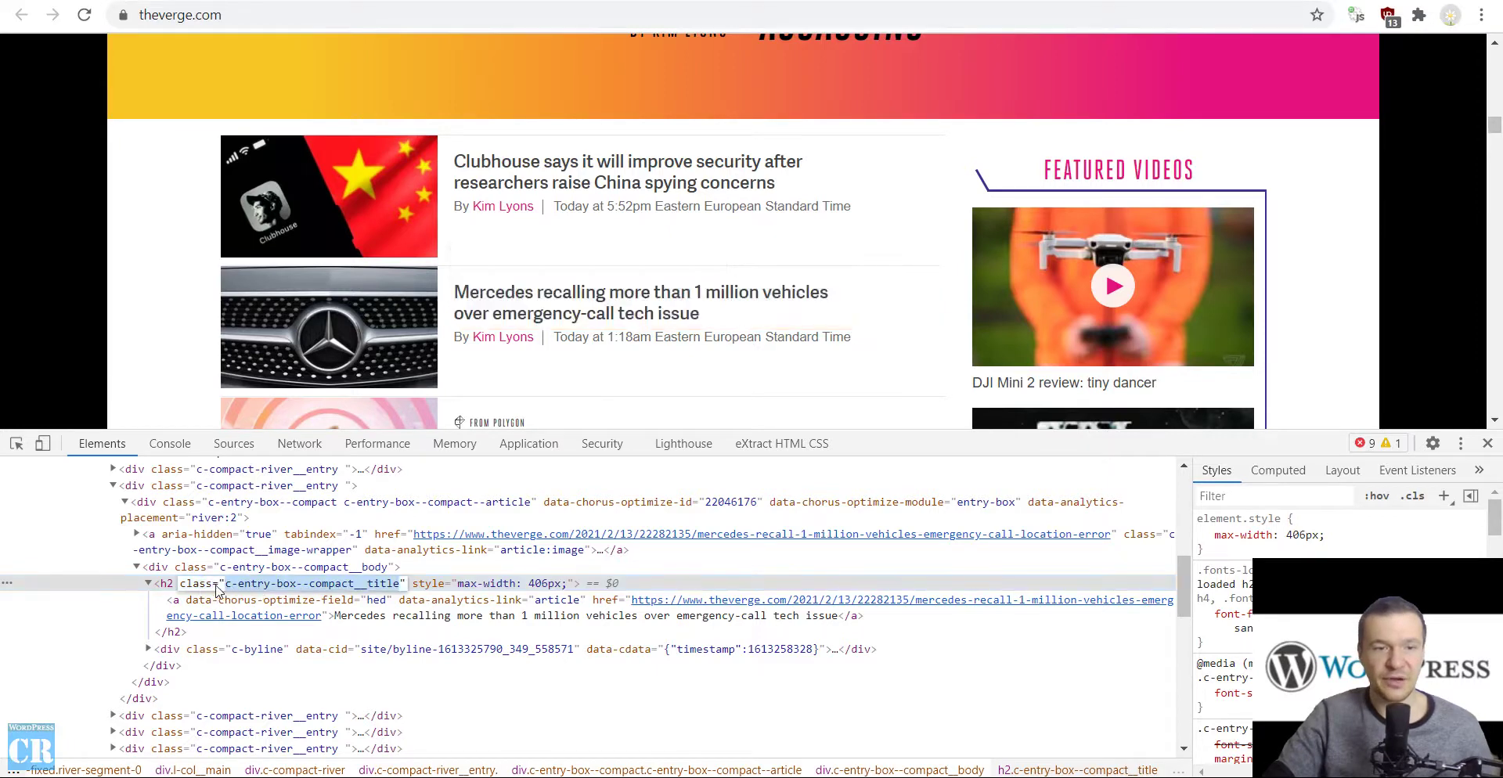
right_click(308, 593)
click(350, 411)
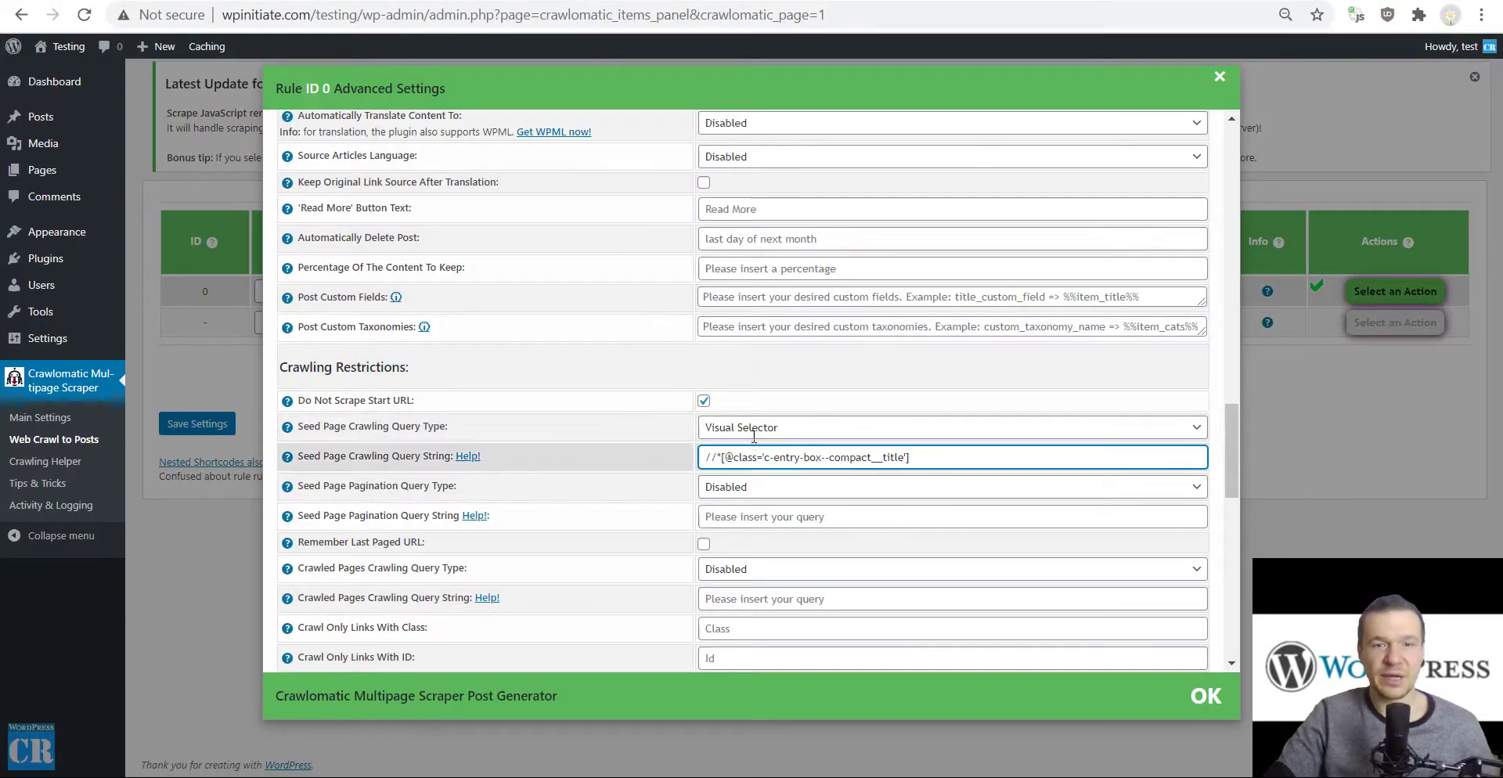
- Confirm the seed query type stays Visual Selector and review the c-entry-content Content Query Type
click(750, 429)
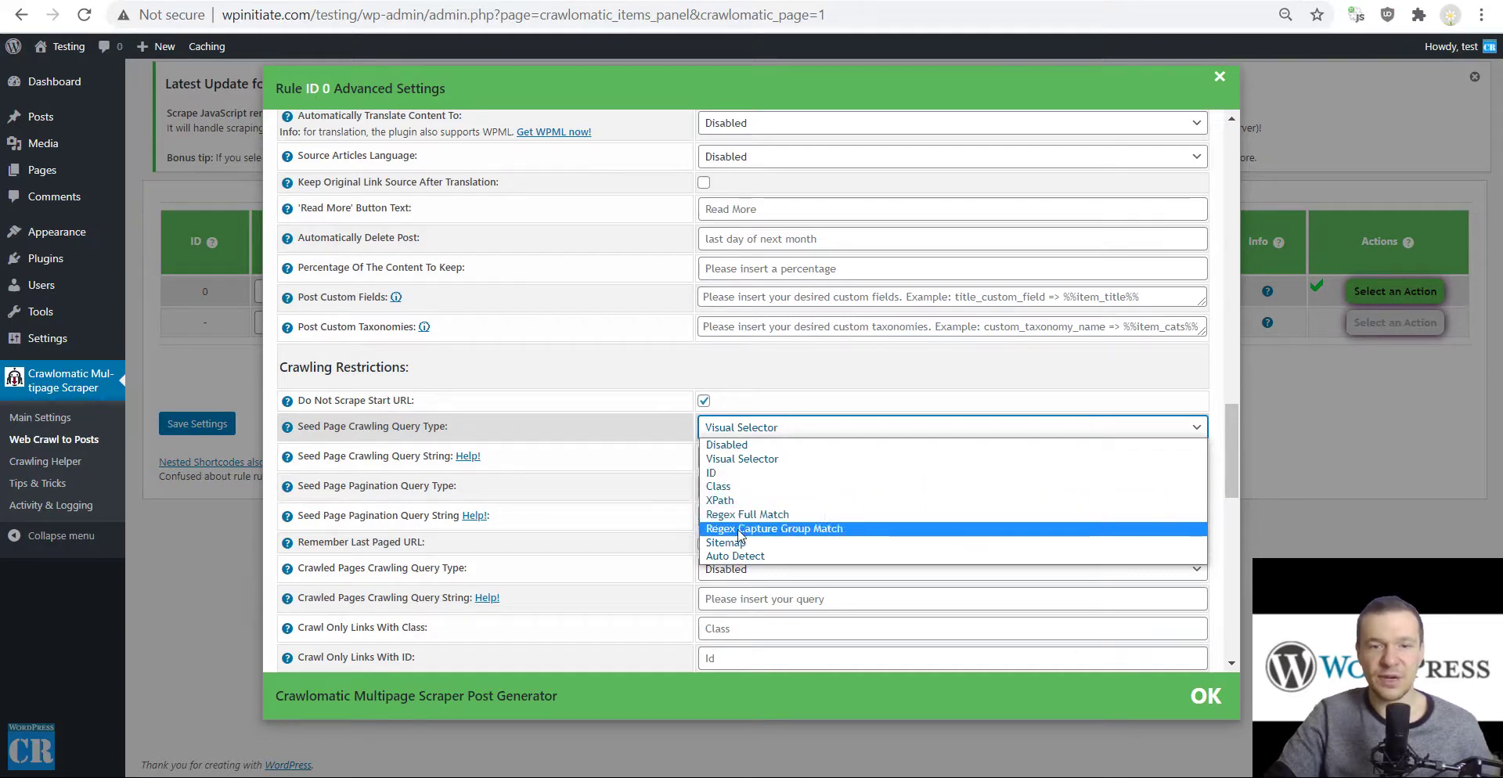
click(747, 380)
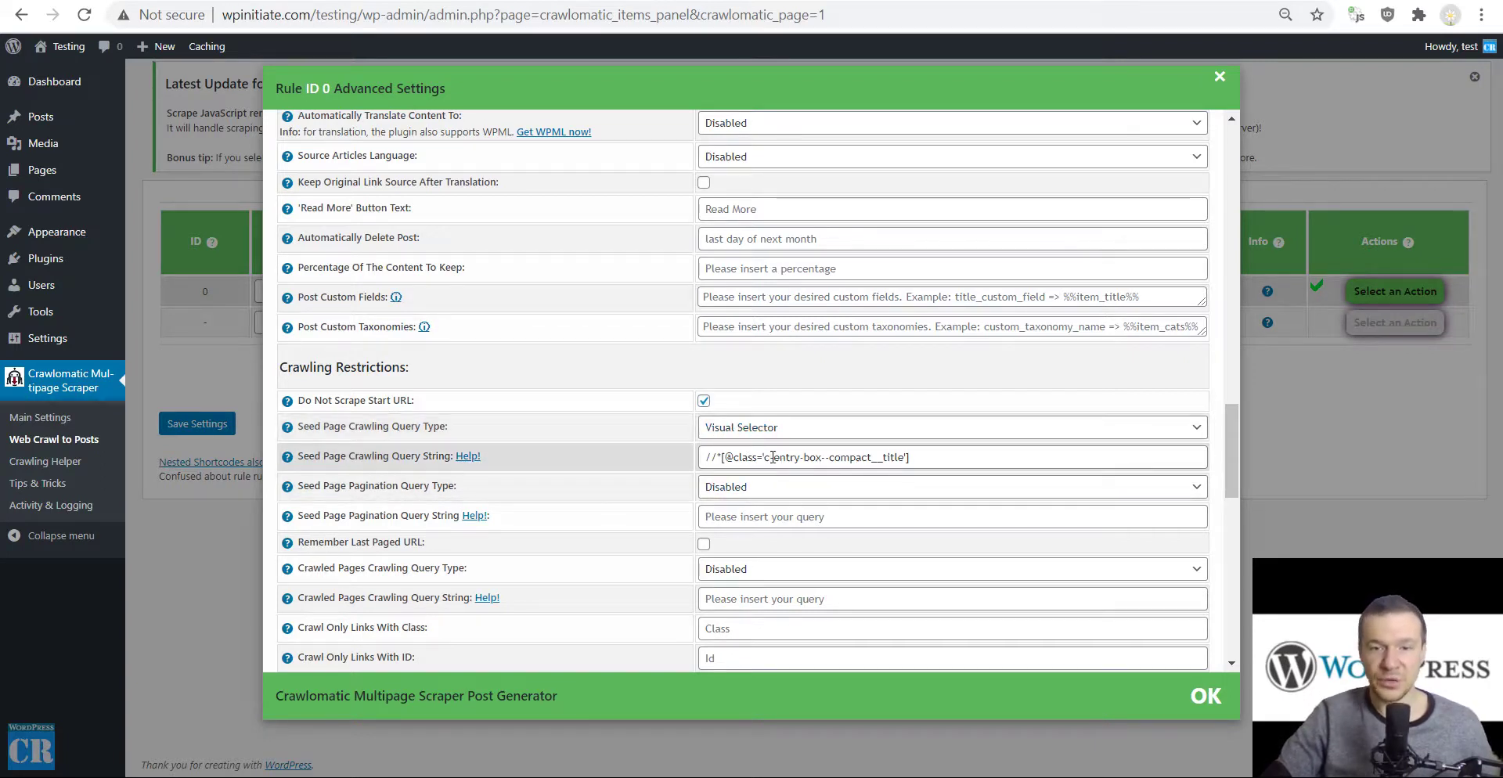
scroll(537, 459, down, 4)
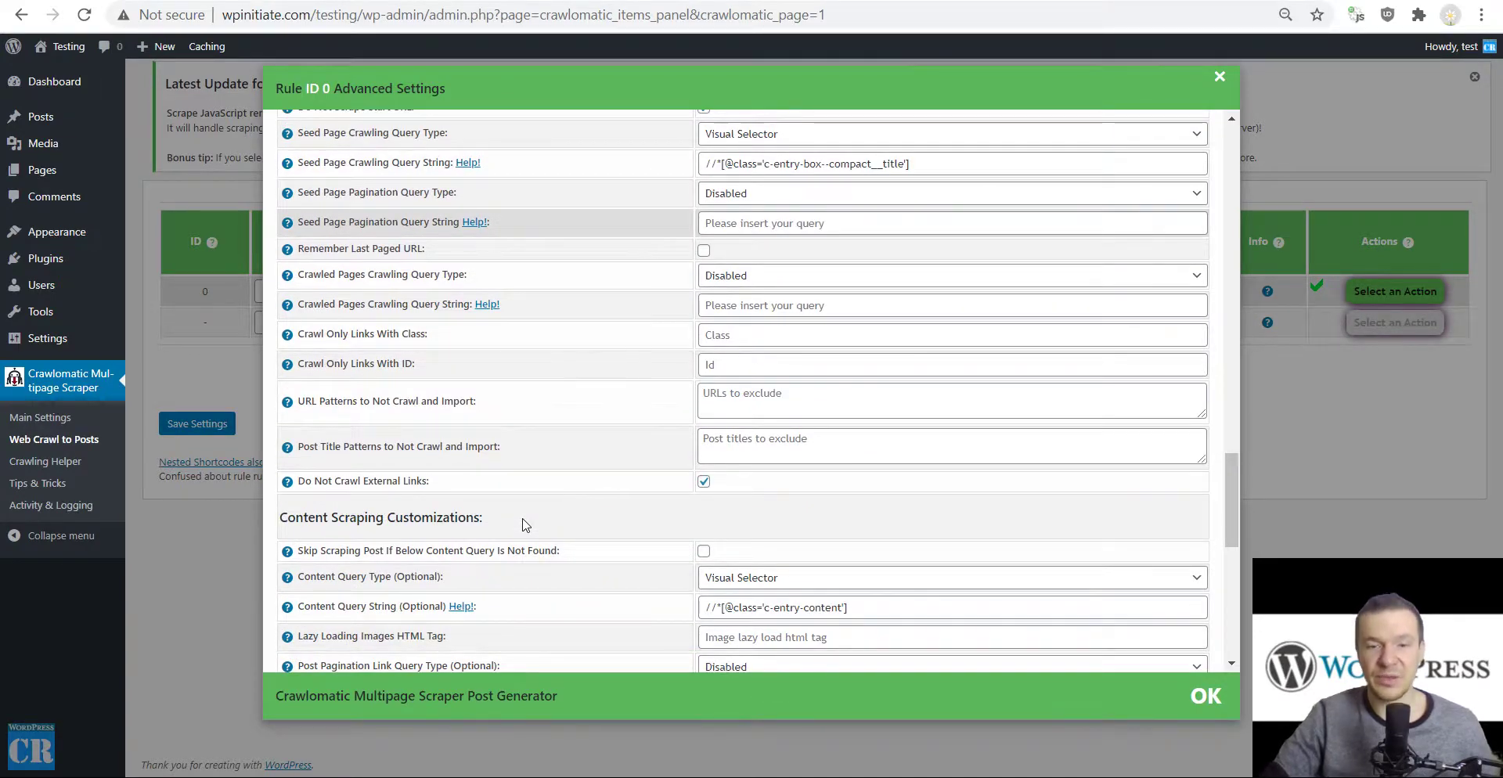
scroll(524, 525, down, 4)
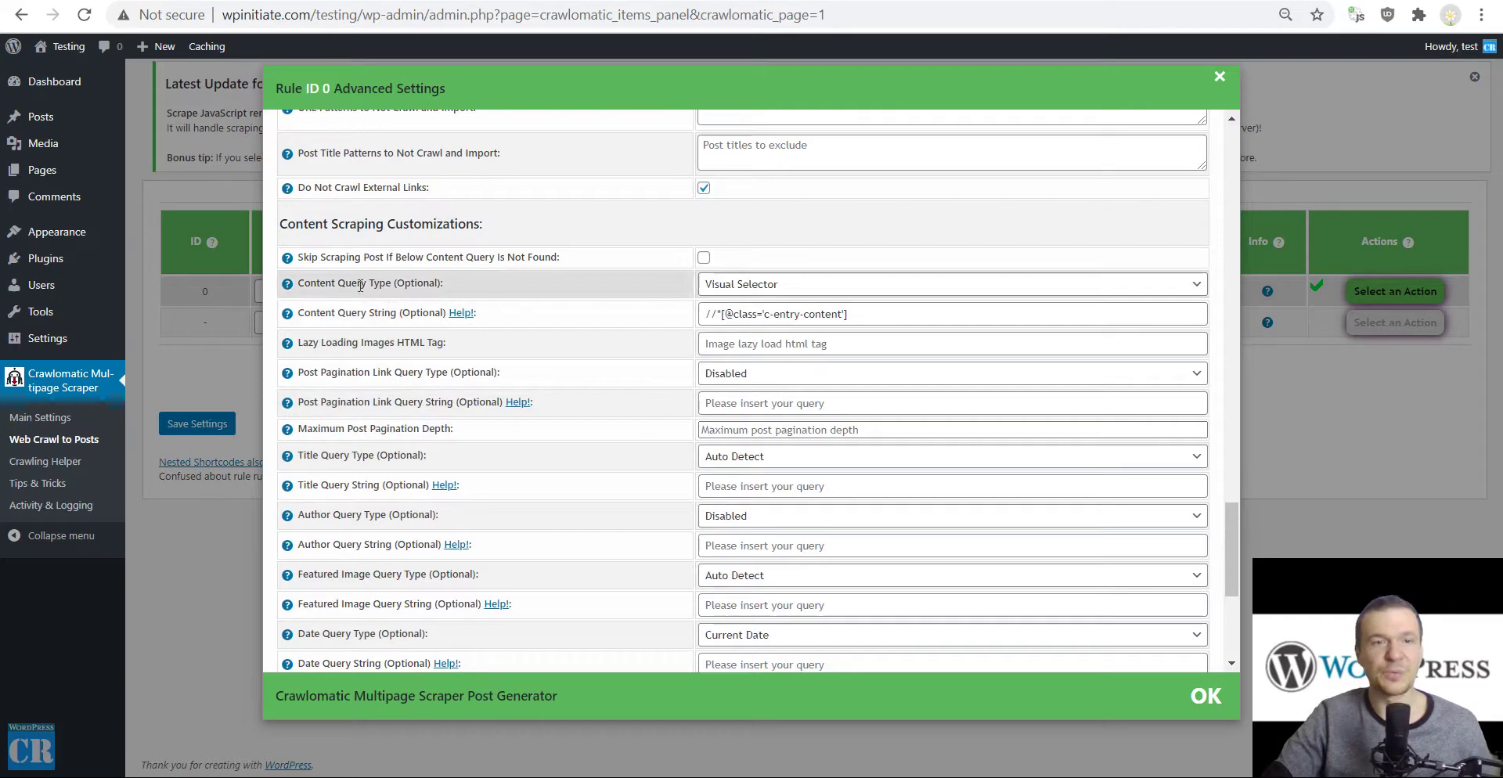
drag(301, 283, 392, 286)
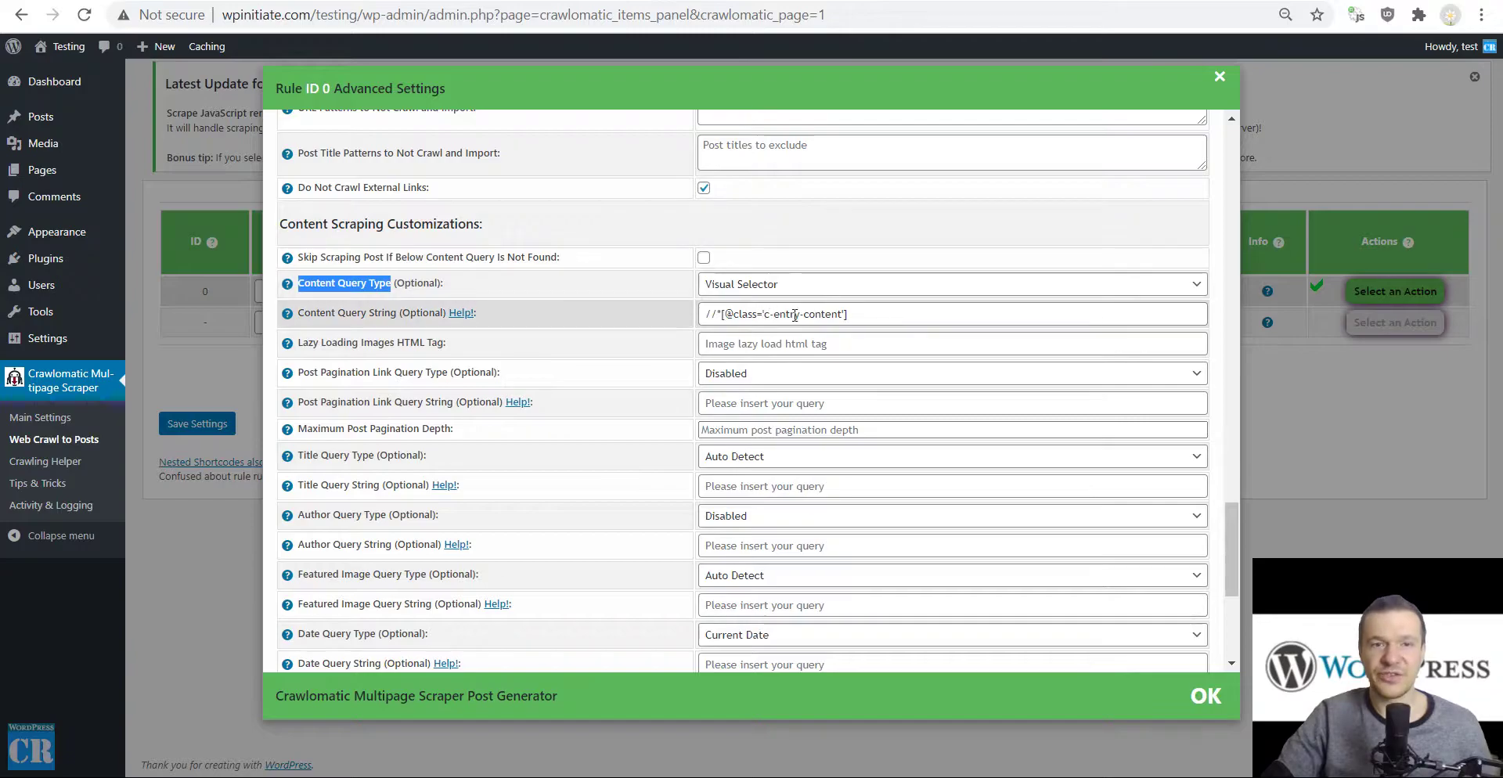
key(alt+Tab)
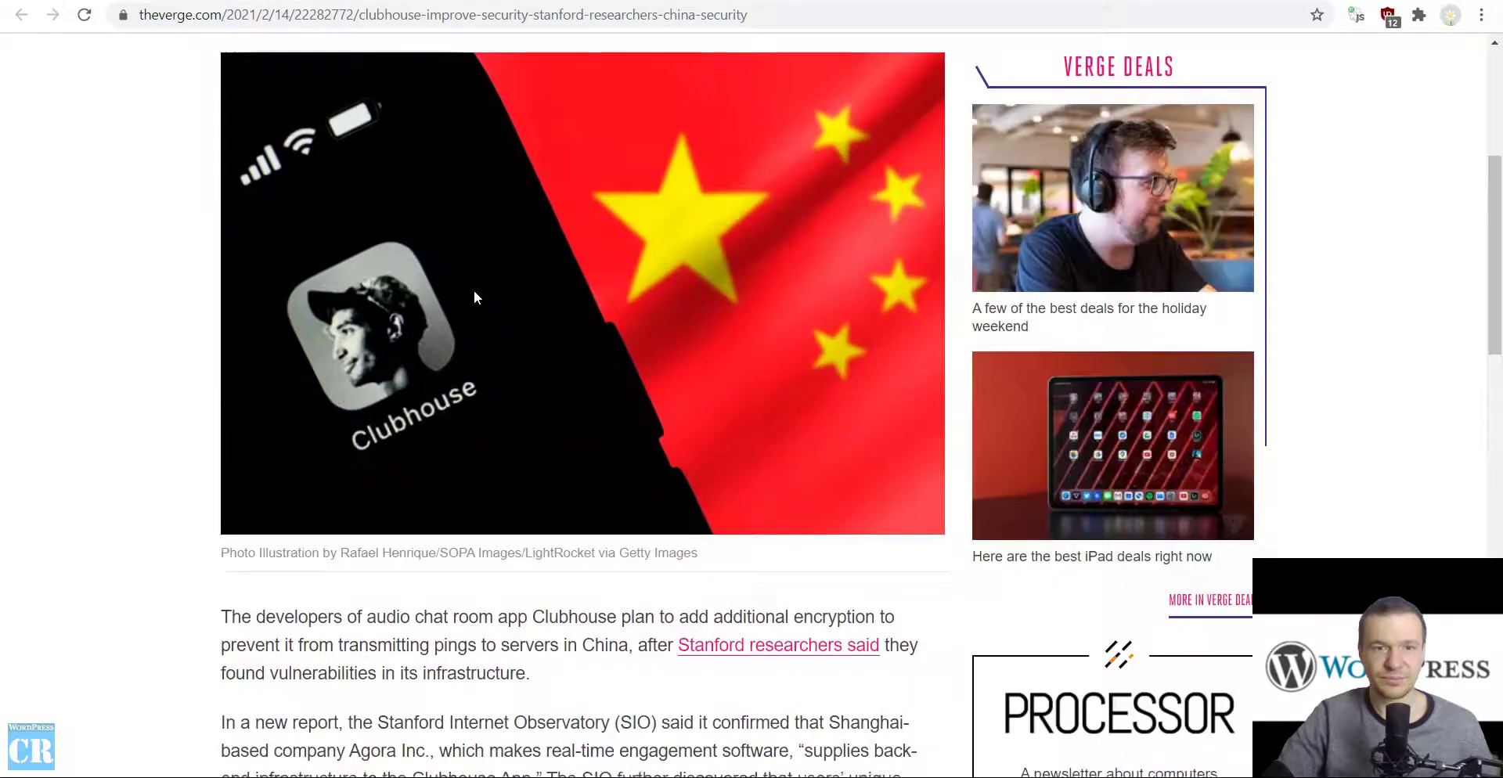
- Inspect the Clubhouse article body and confirm it sits in the div.c-entry-content element
right_click(368, 291)
click(357, 284)
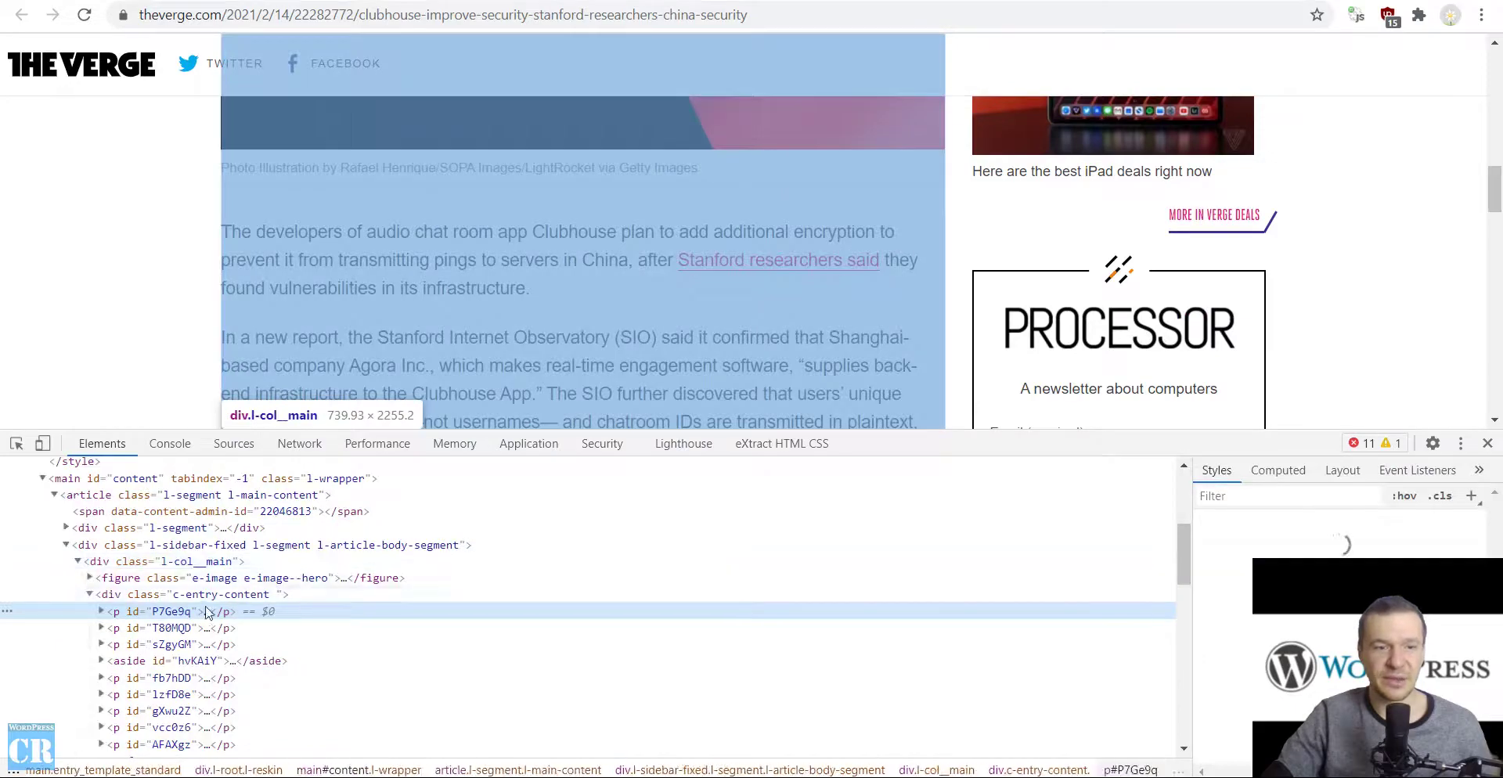
click(208, 595)
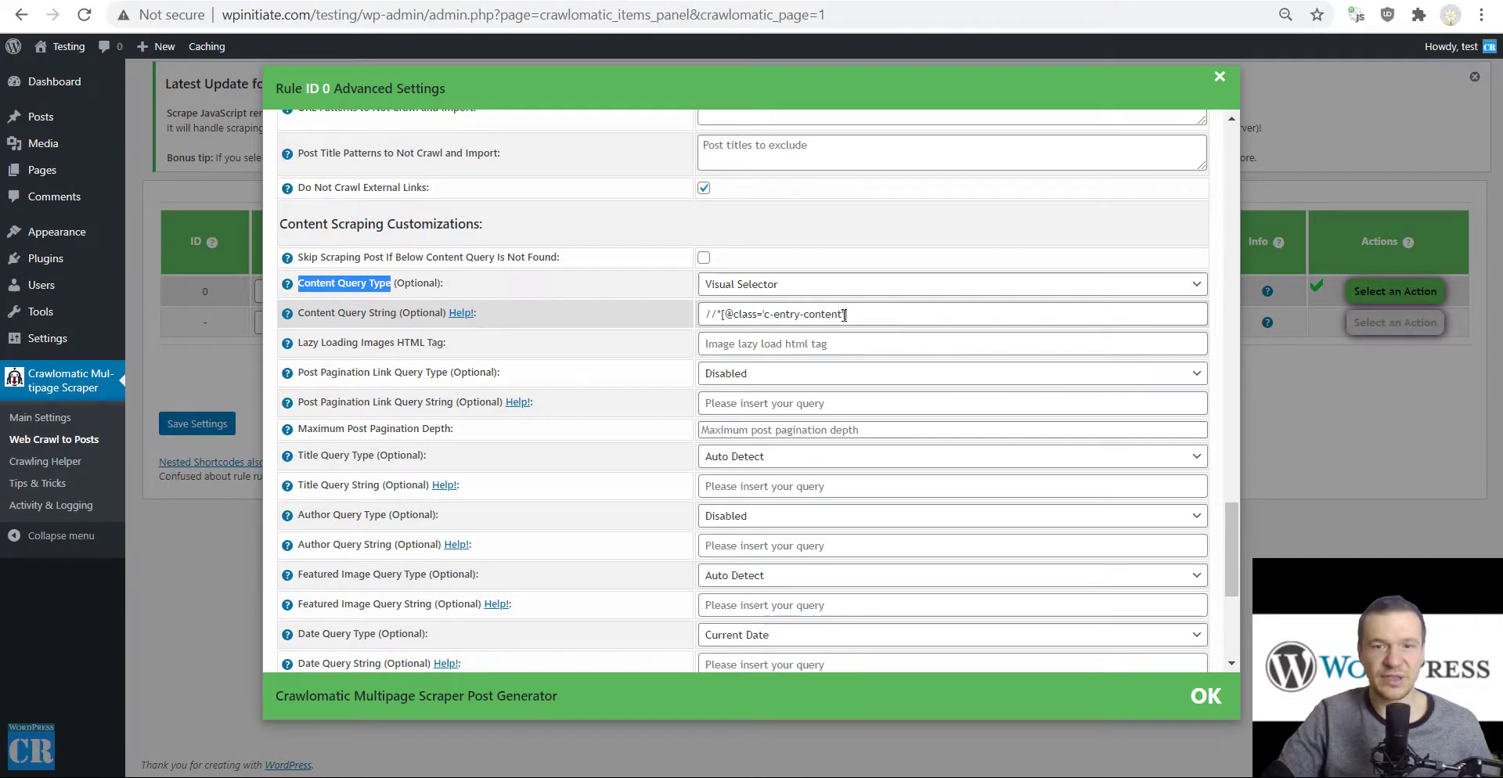
- Confirm rule 0's advanced settings, save the rule, and view the Testing homepage with the Clubhouse post
drag(844, 315, 792, 312)
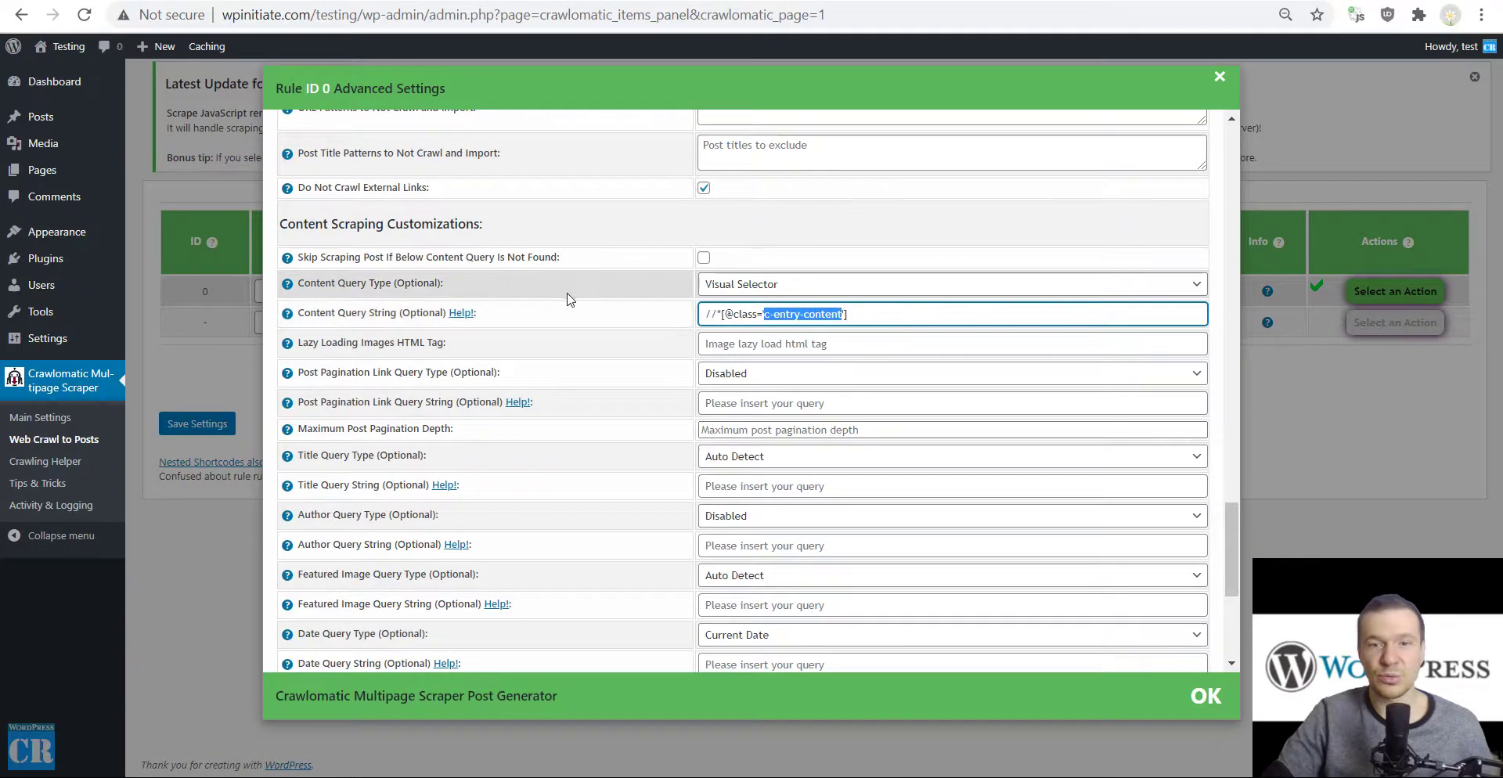
click(191, 387)
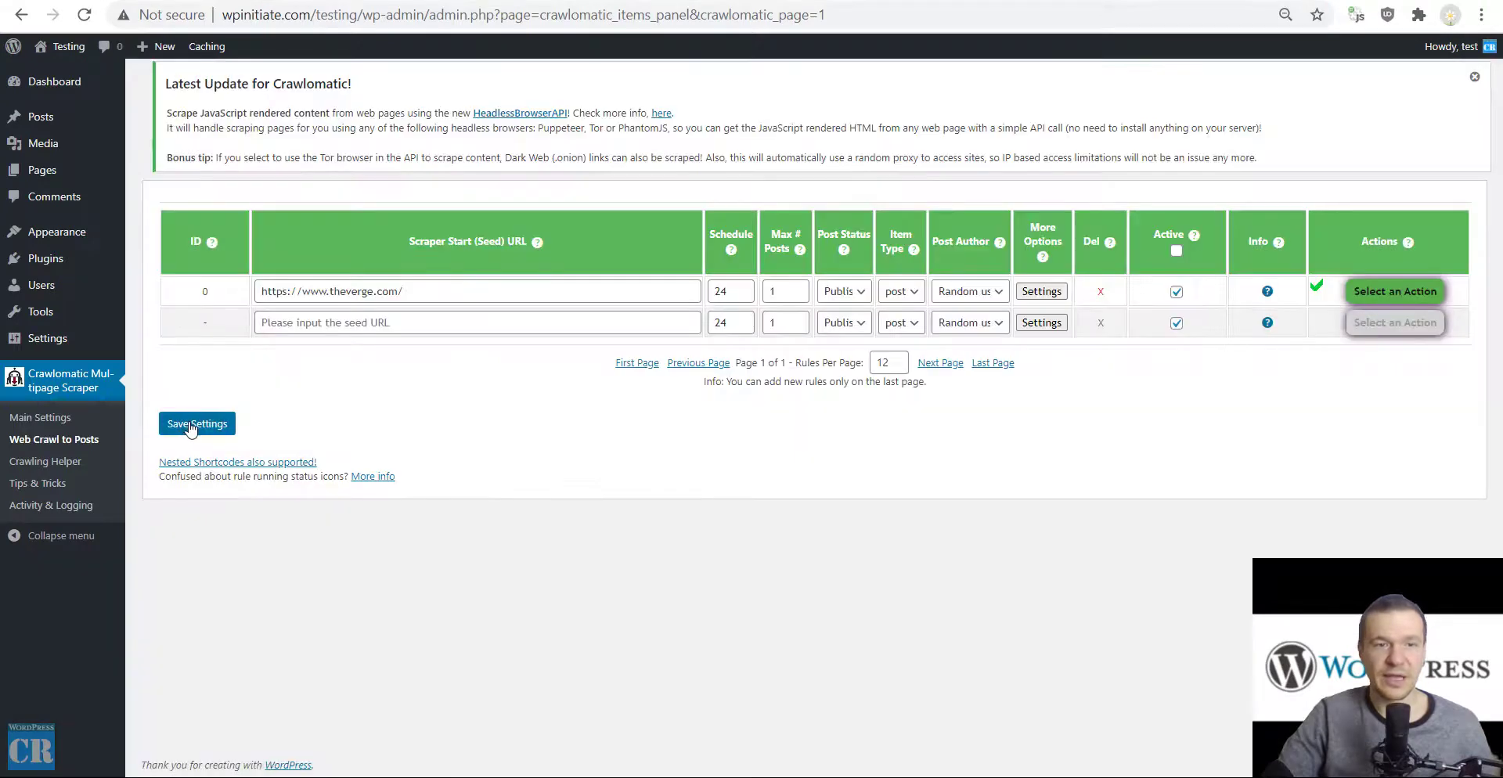
click(191, 427)
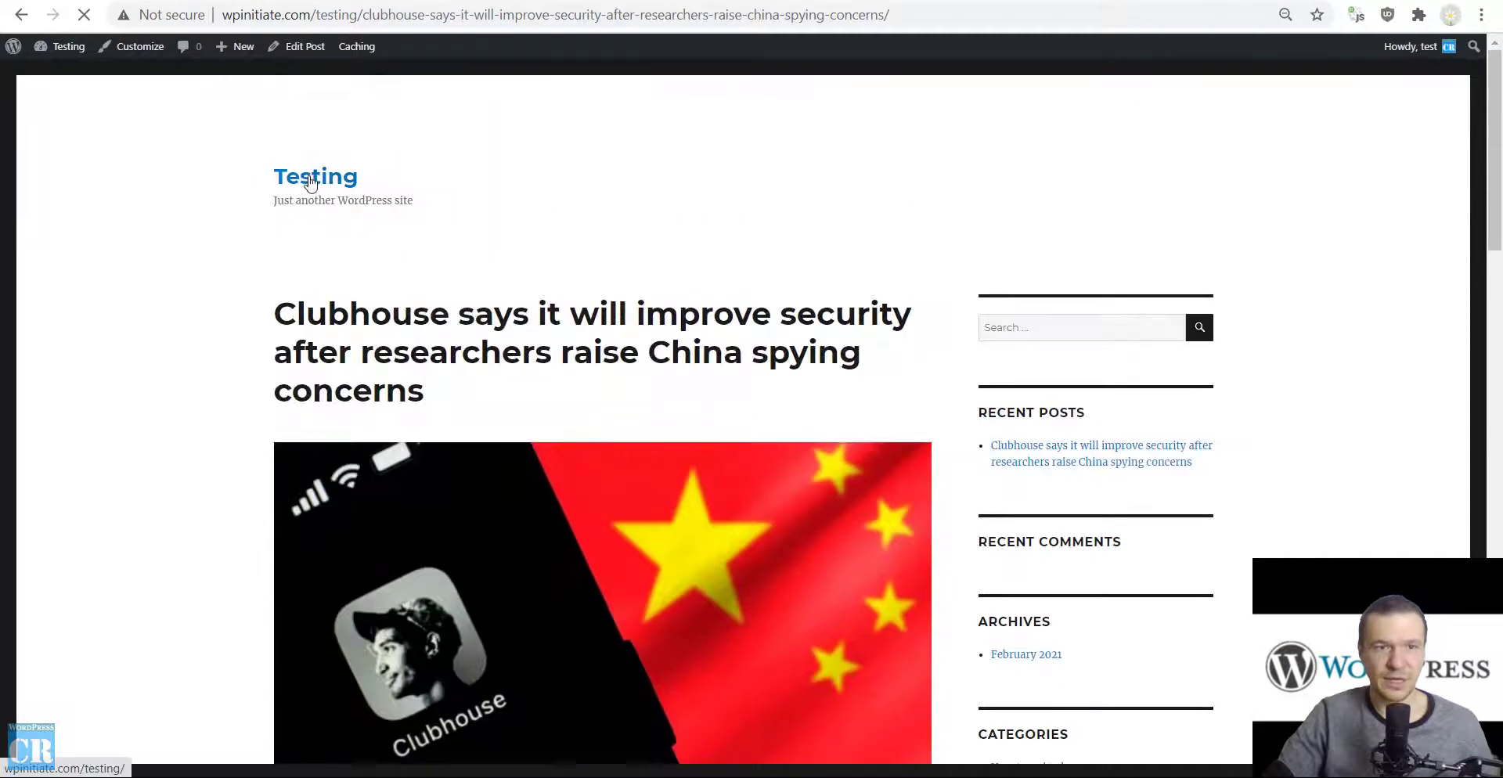
click(311, 179)
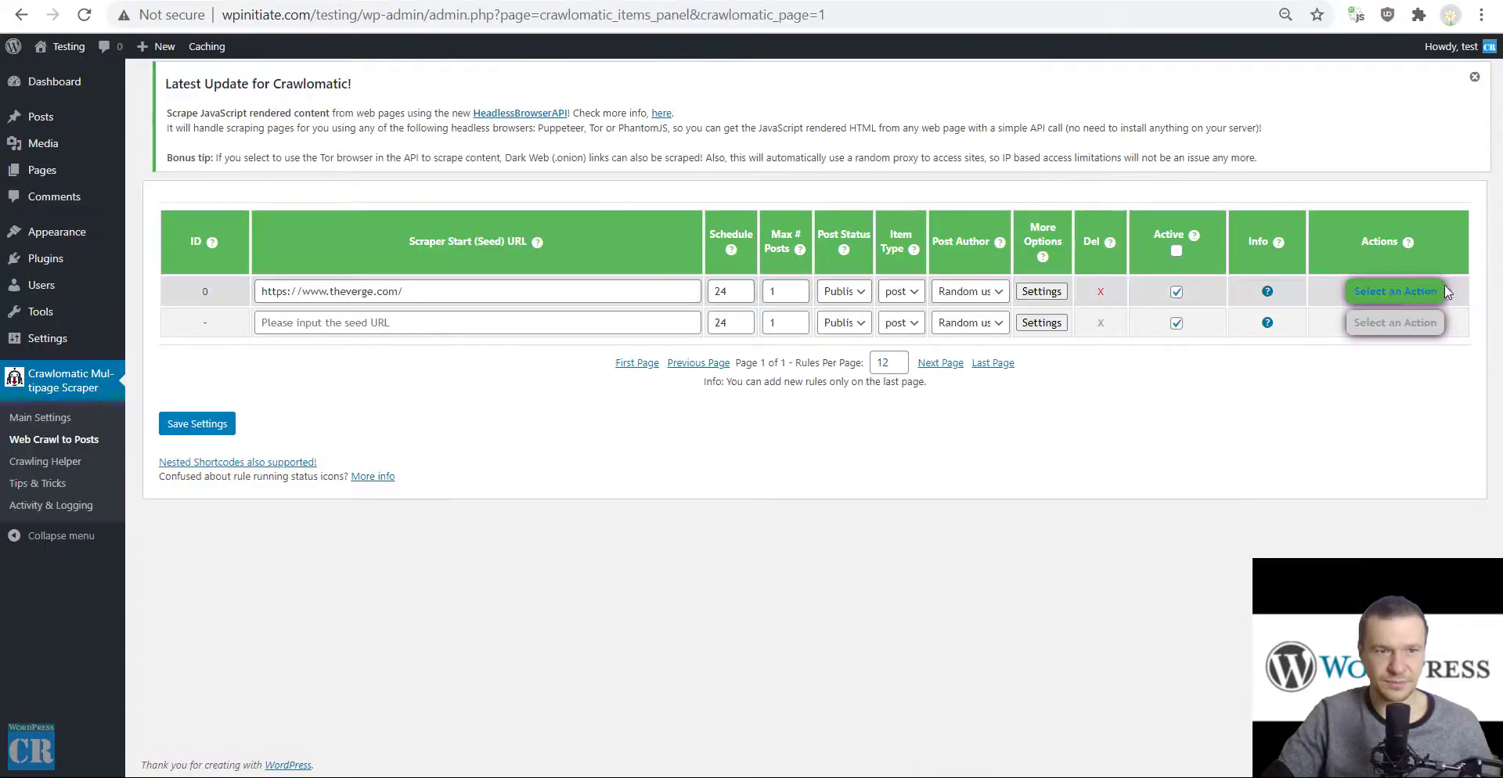
- Permanently delete all posts created by the Verge rule and reload the site
click(1405, 292)
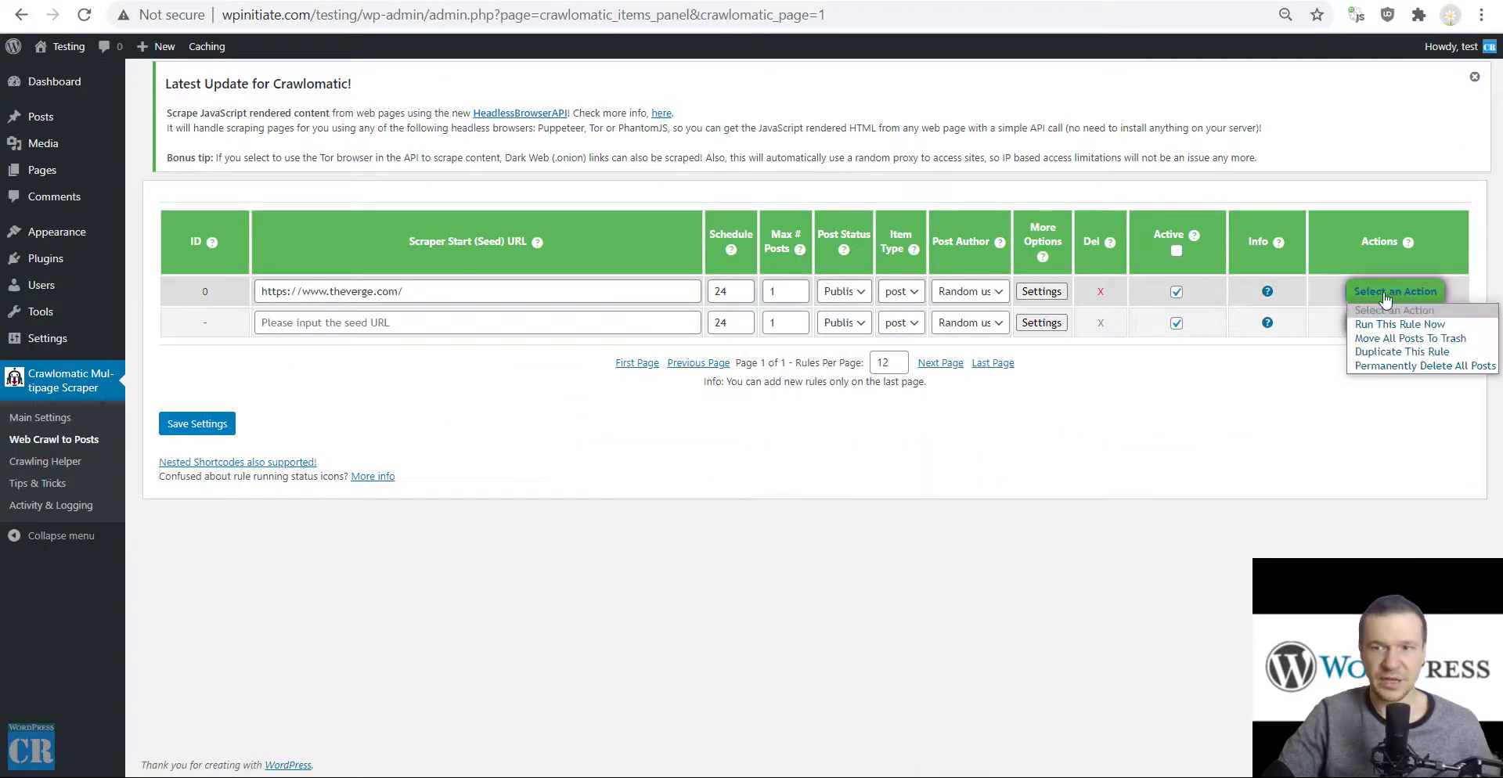
click(1377, 366)
key(Return)
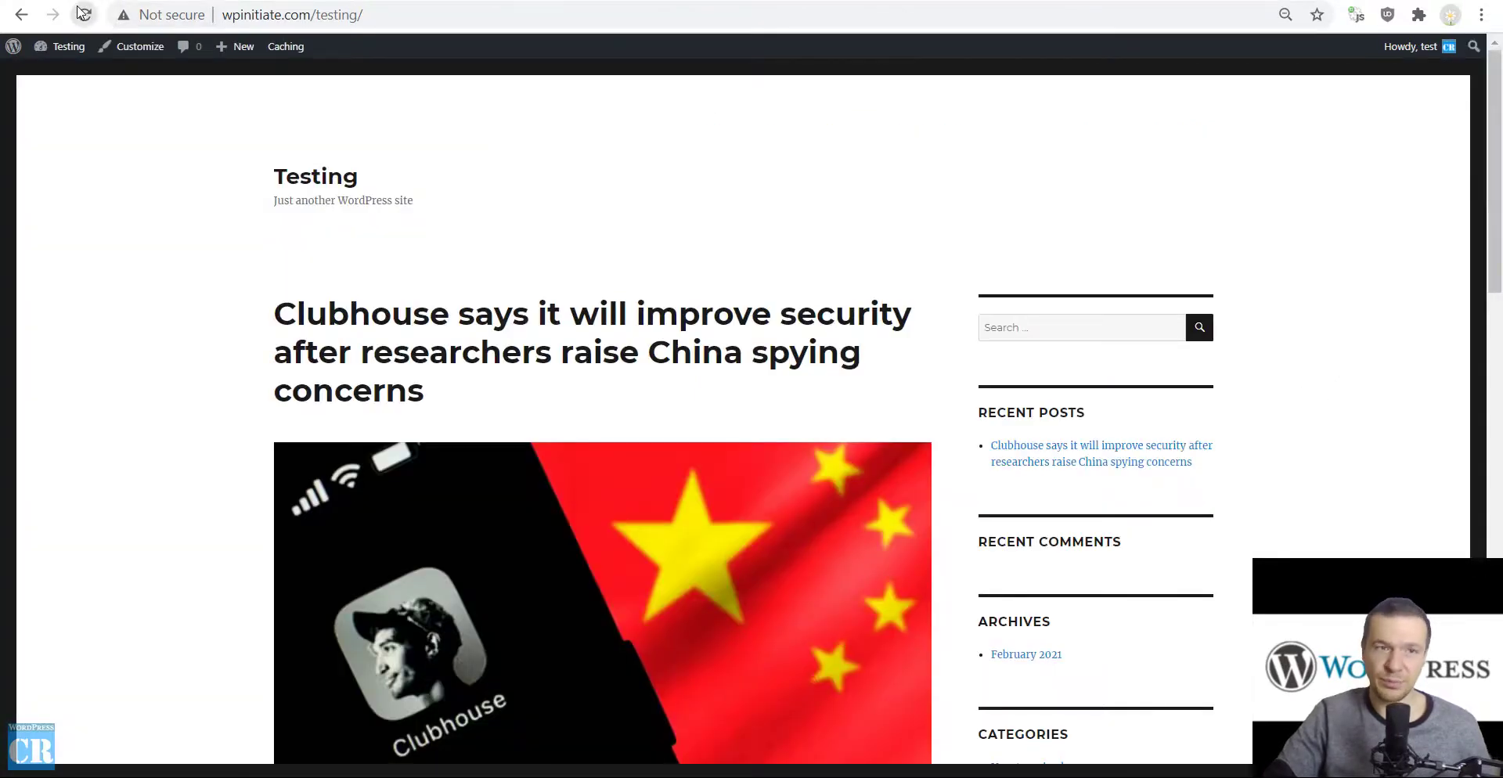
click(83, 14)
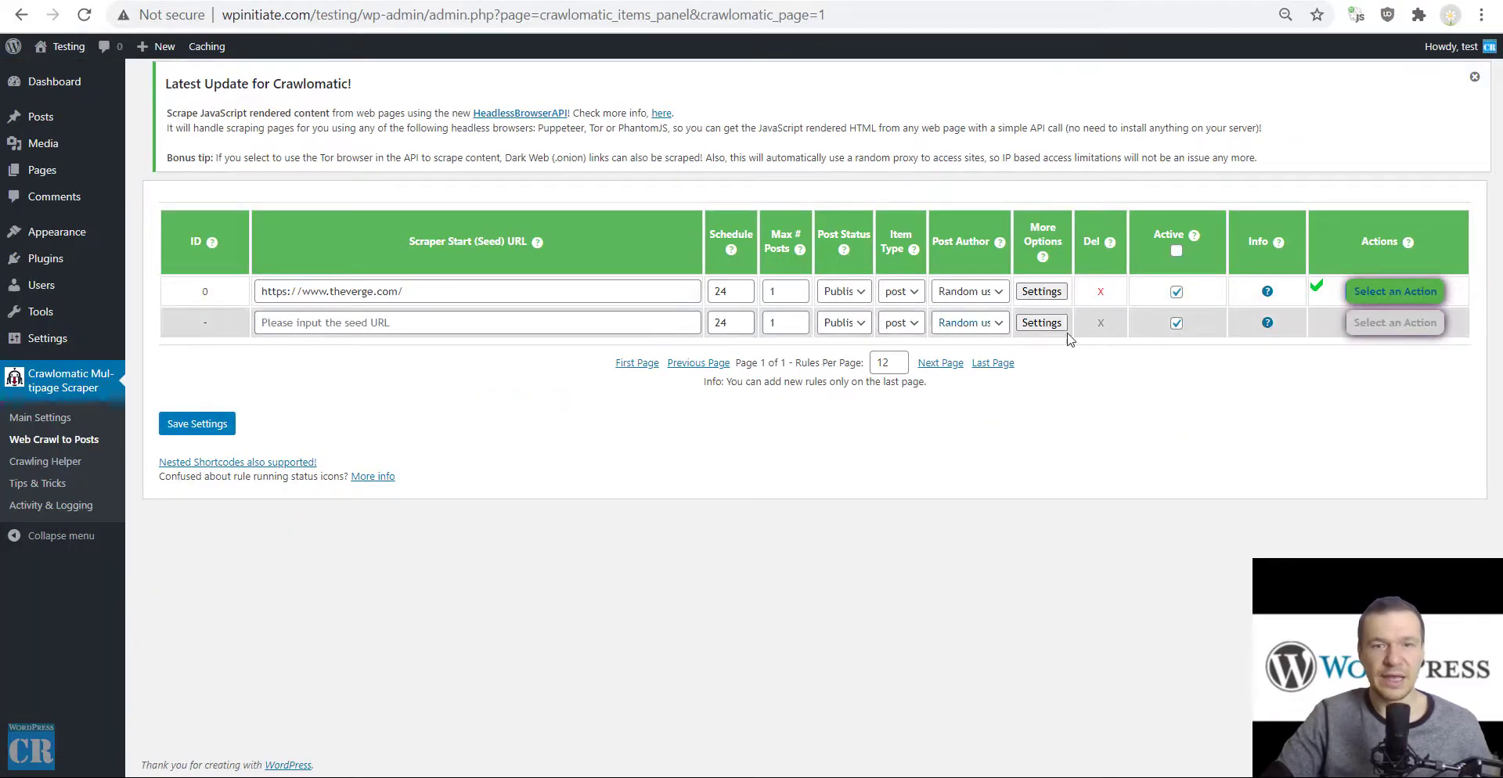
- Run the Verge rule now and go to the site's front page
click(1370, 296)
click(1377, 323)
key(Return)
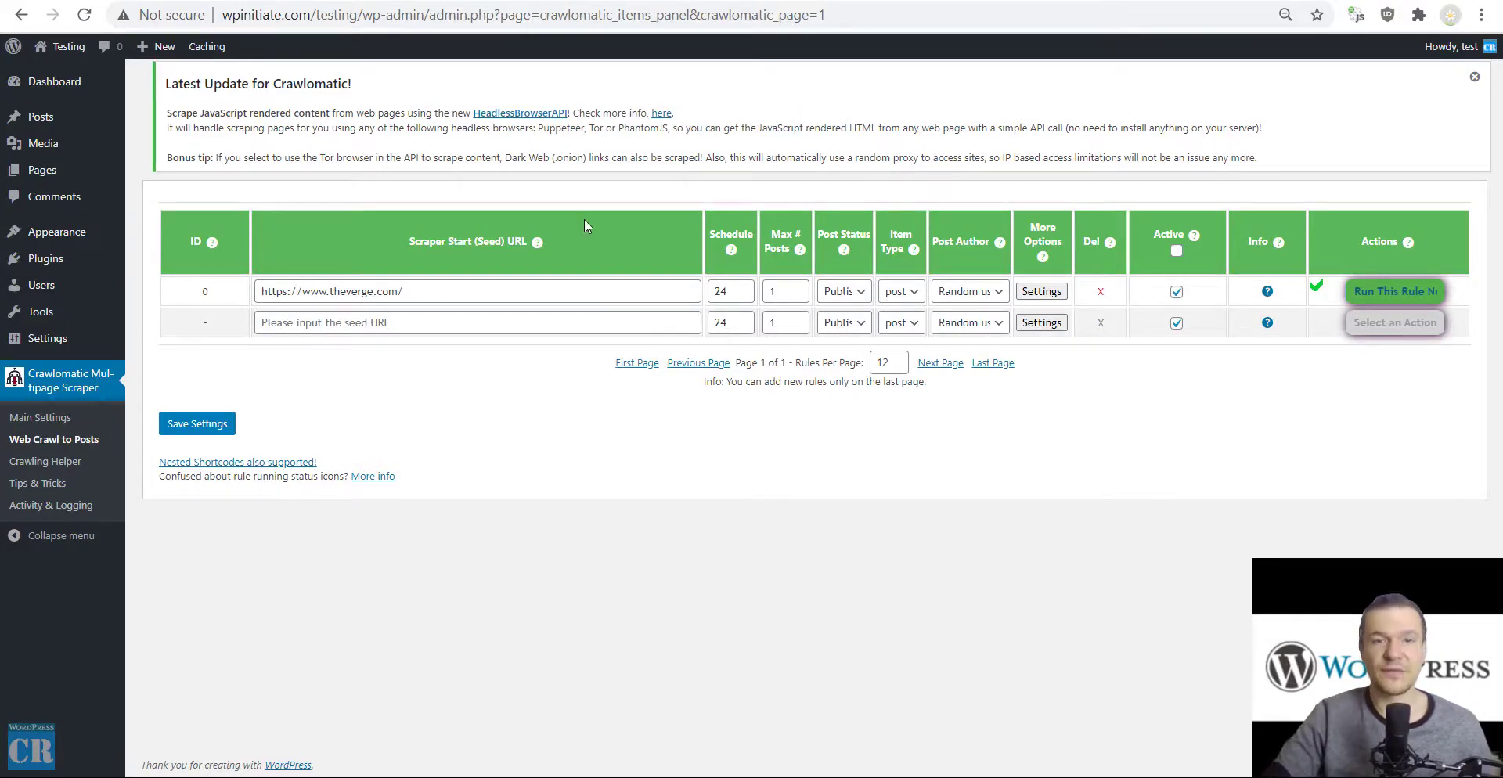
click(69, 46)
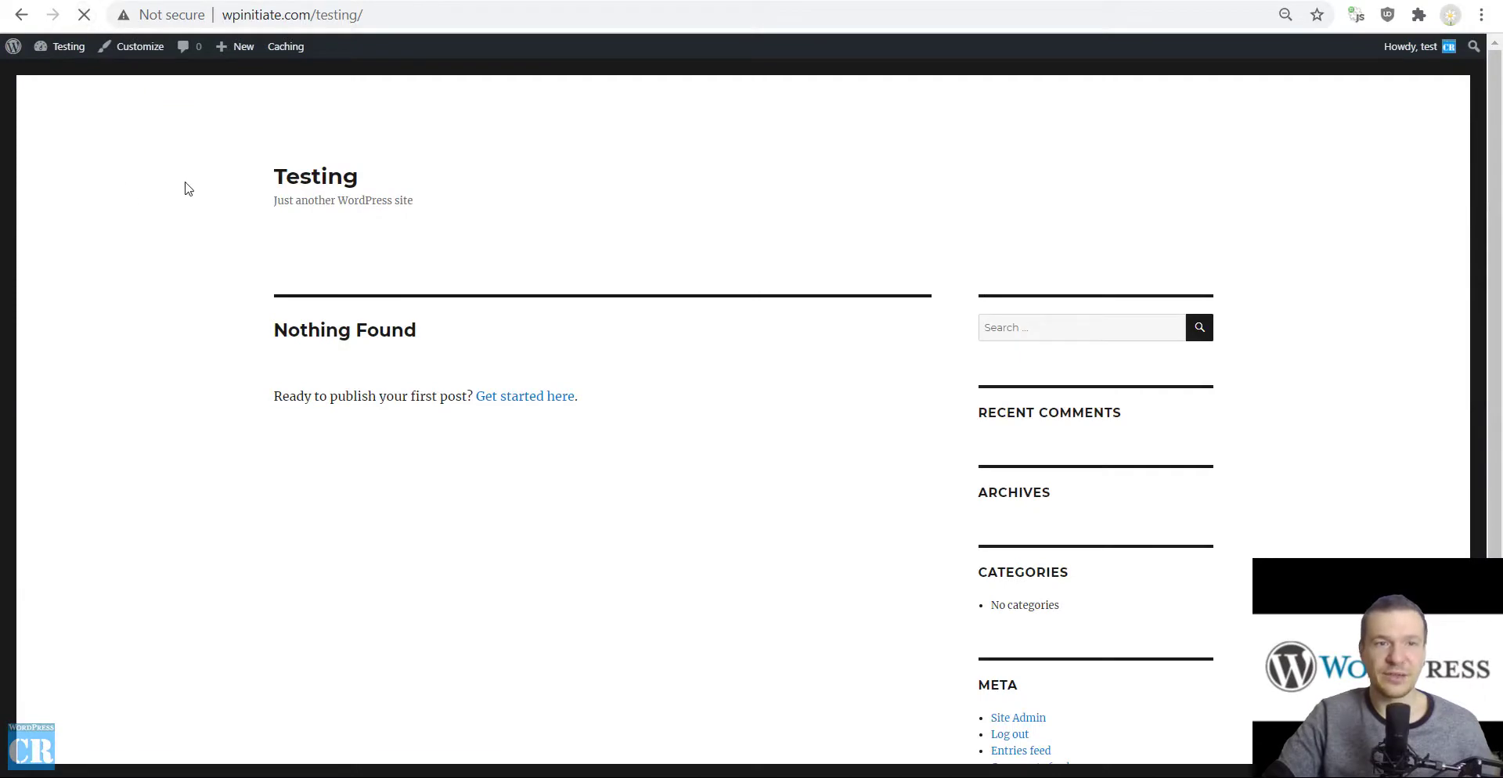
- Run the Verge rule again and reload the front page to see the Justice League trailer post
scroll(249, 278, down, 5)
scroll(251, 276, down, 20)
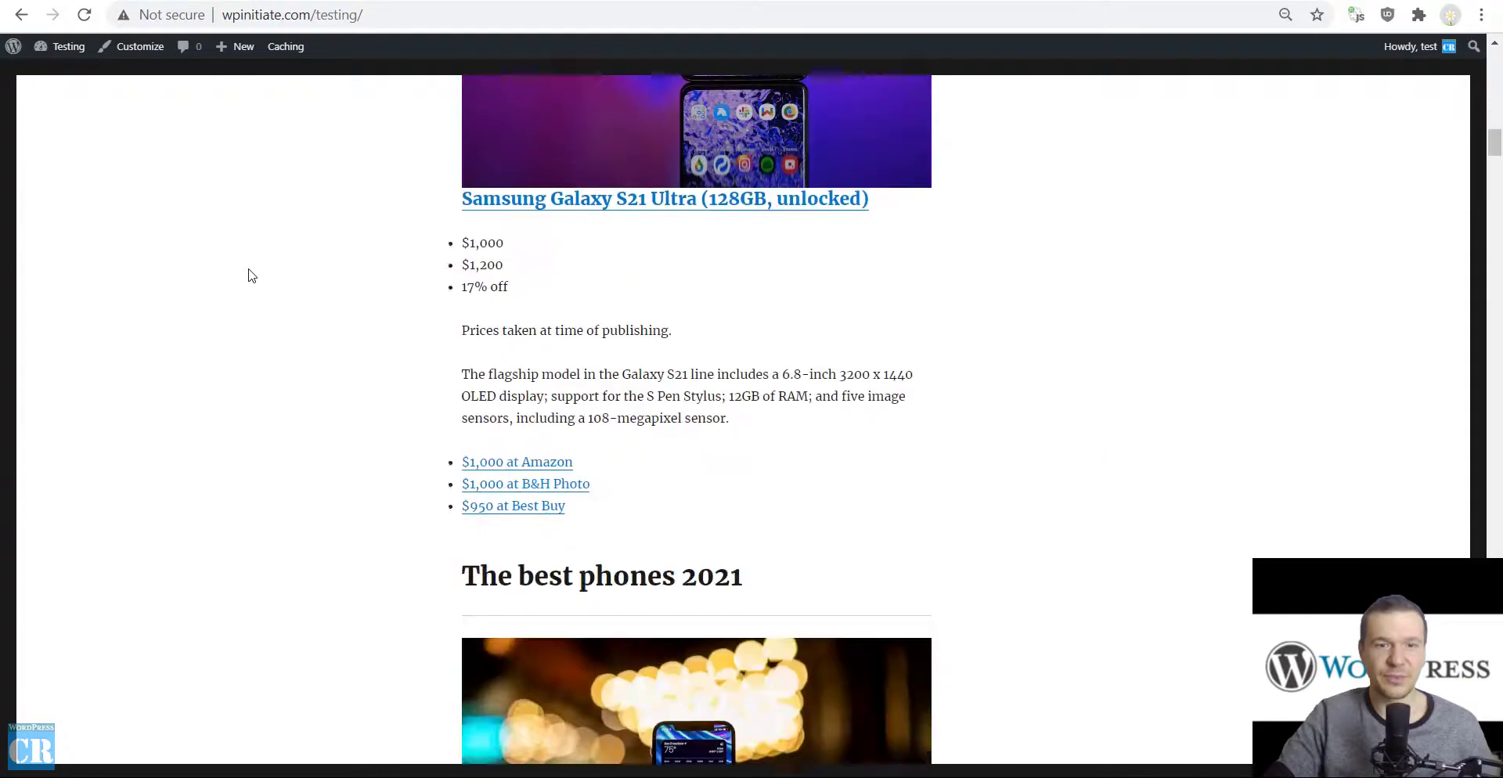
scroll(251, 275, up, 7)
scroll(250, 275, up, 3)
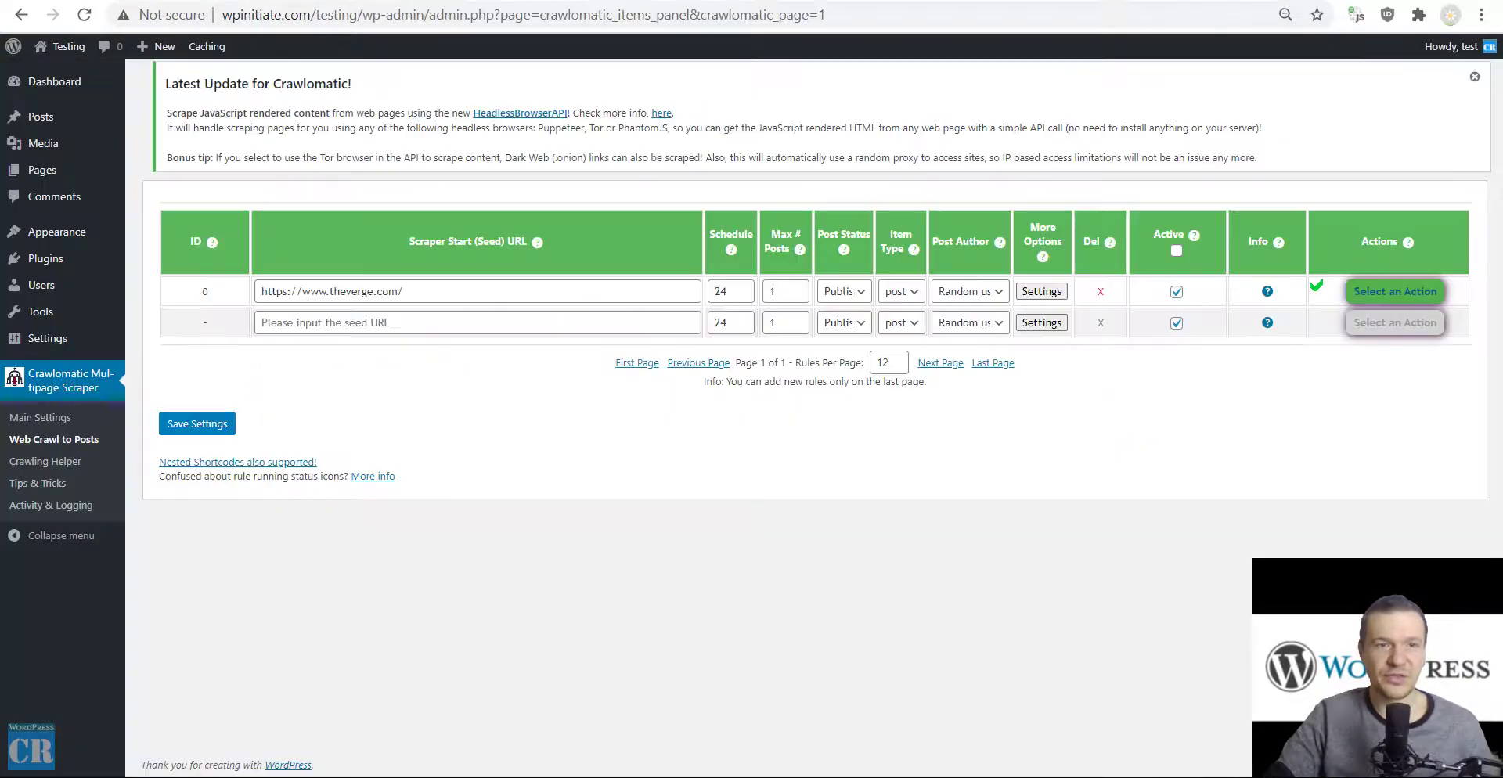
click(1395, 291)
click(1390, 312)
click(860, 133)
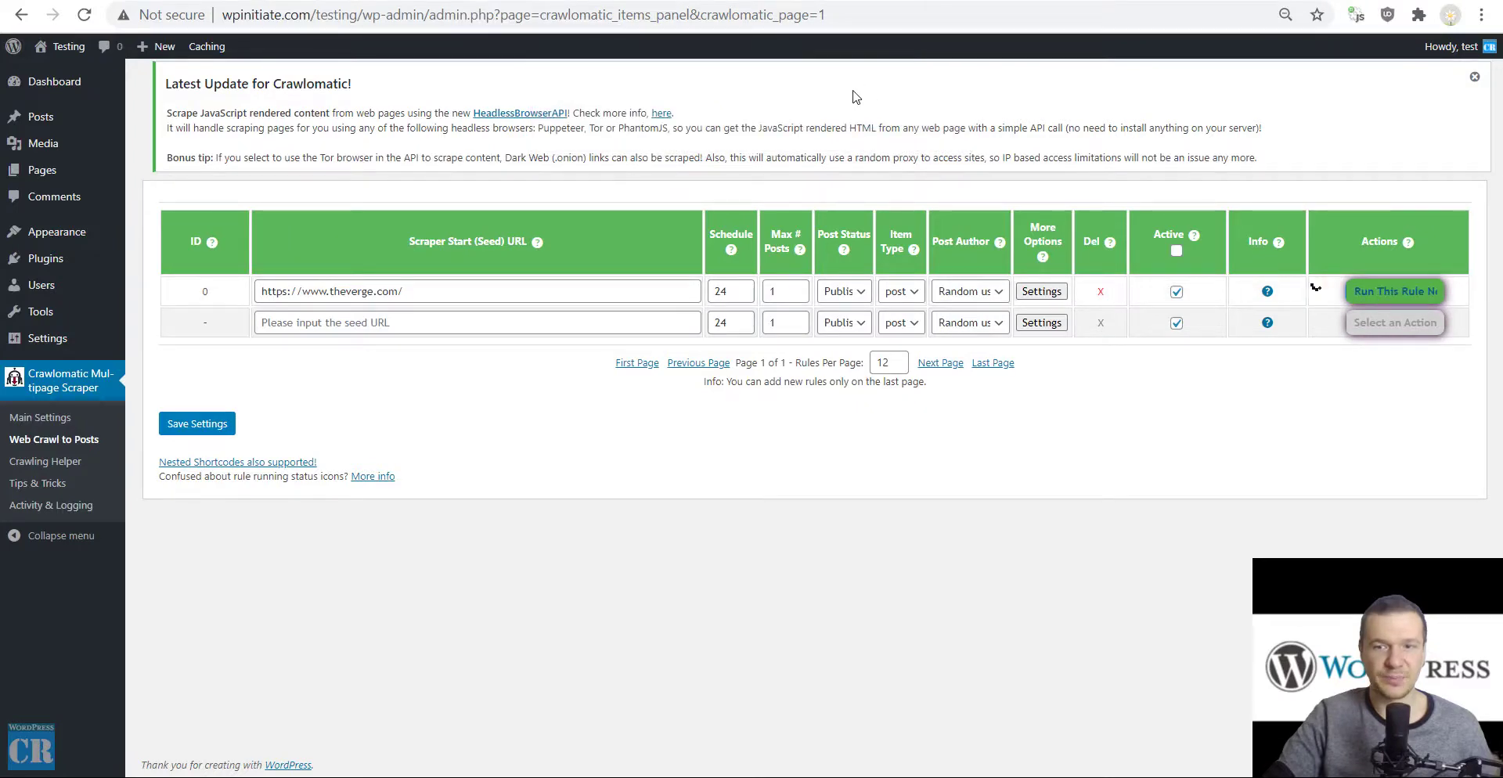
key(ctrl+Tab)
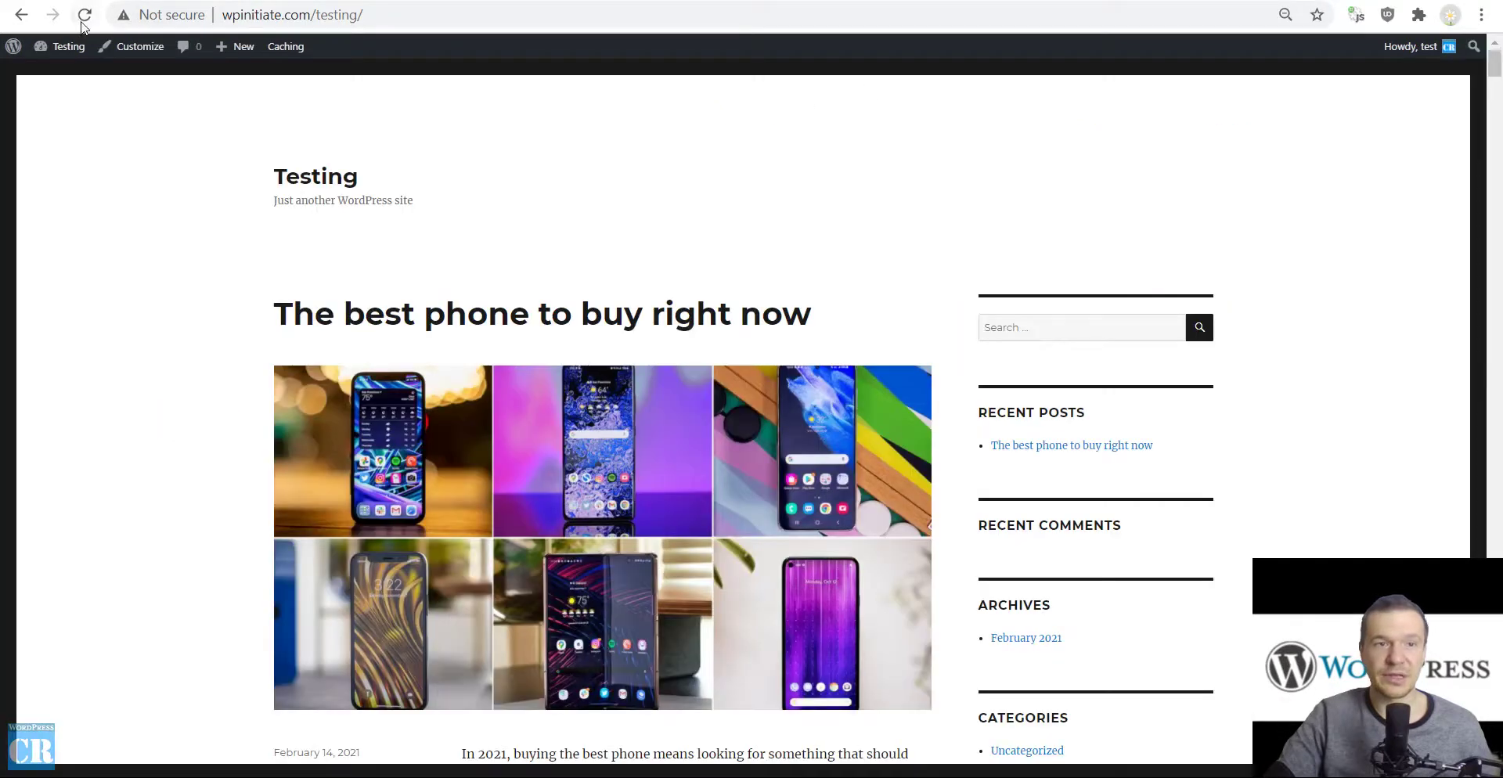
click(85, 15)
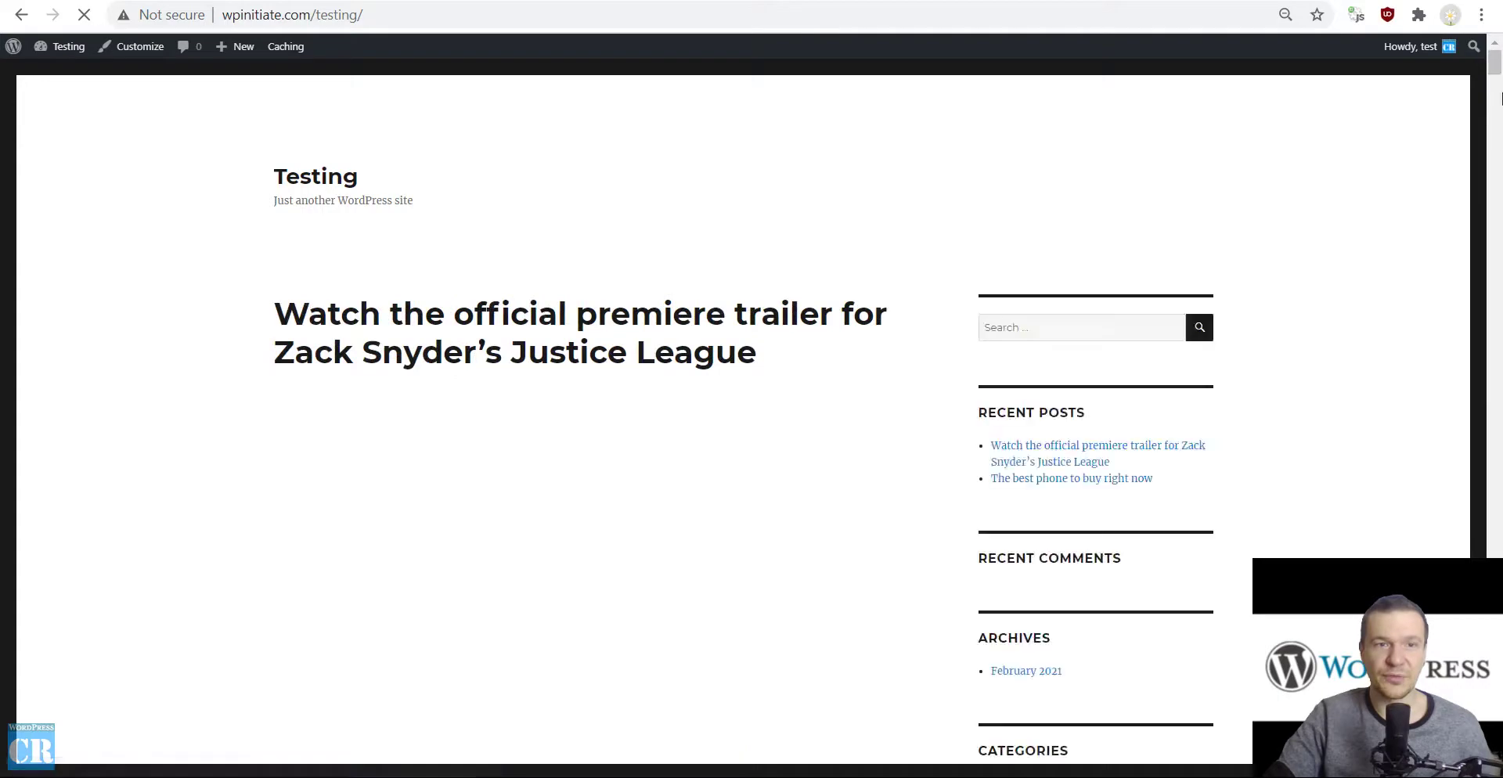
scroll(1495, 62, down, 10)
scroll(1497, 58, up, 10)
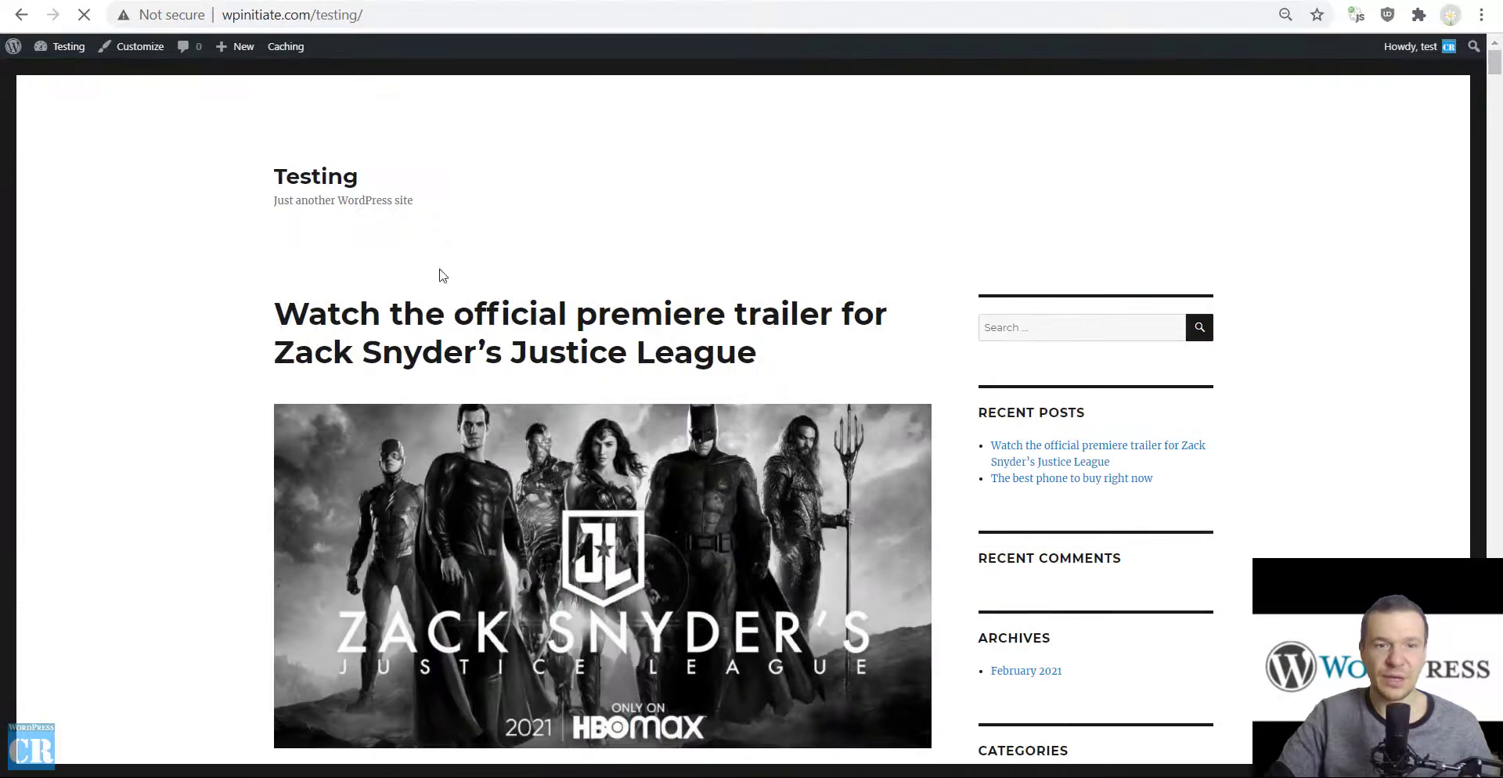
key(ctrl+Tab)
- Run the rule once more and check the front page for the DJI FPV drone post
click(1364, 286)
click(1382, 319)
click(908, 123)
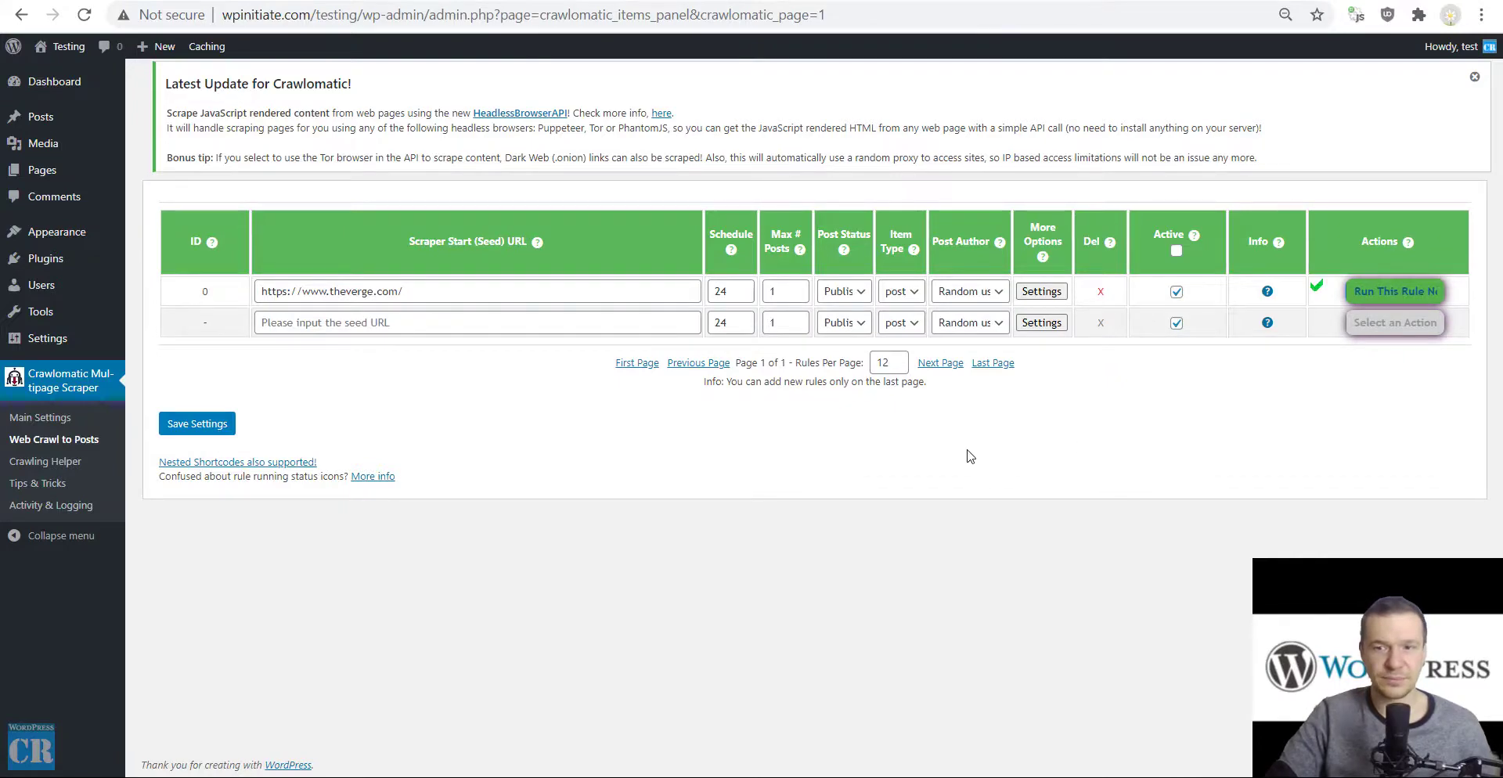
key(ctrl+Tab)
click(84, 15)
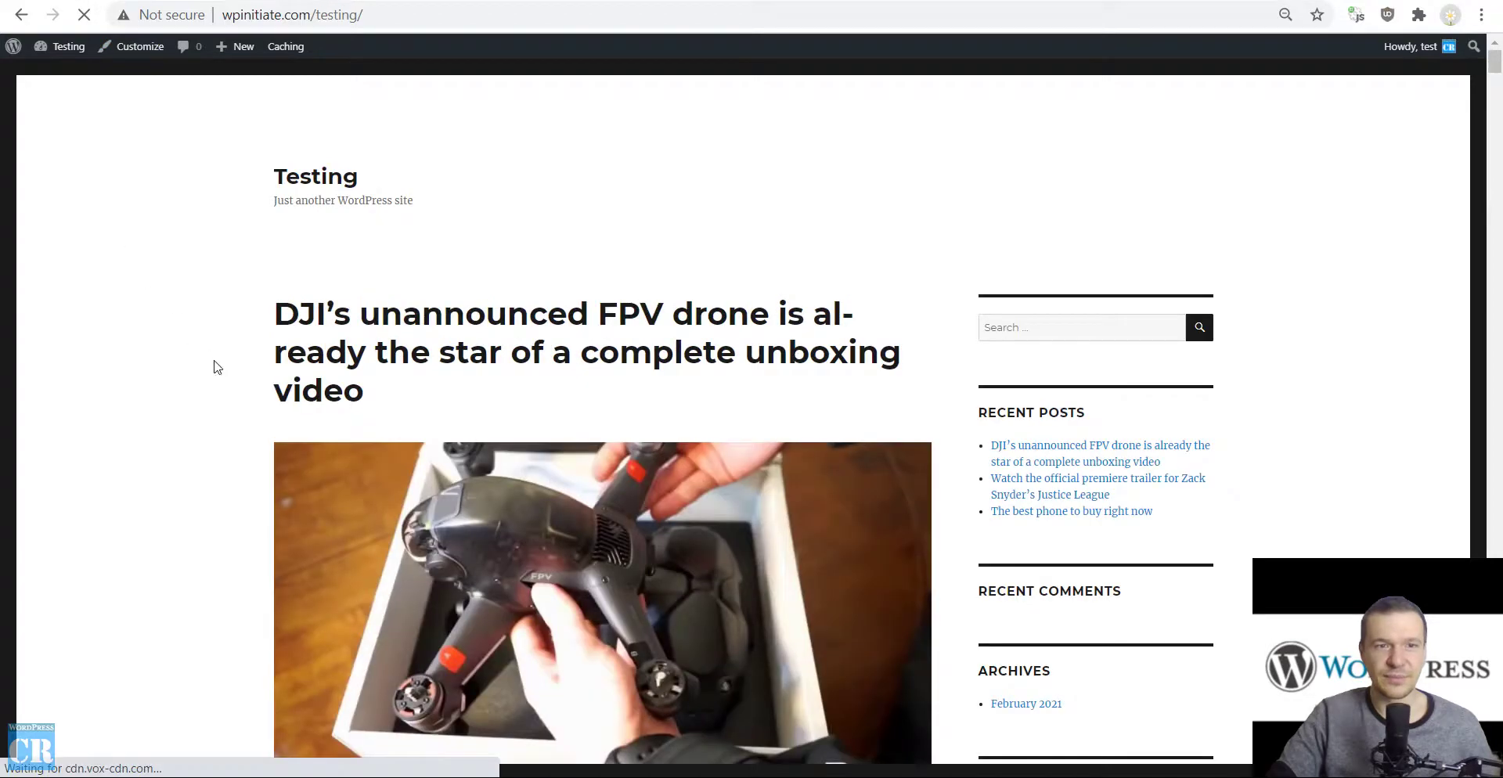
scroll(212, 363, down, 9)
scroll(201, 369, up, 9)
key(ctrl+Tab)
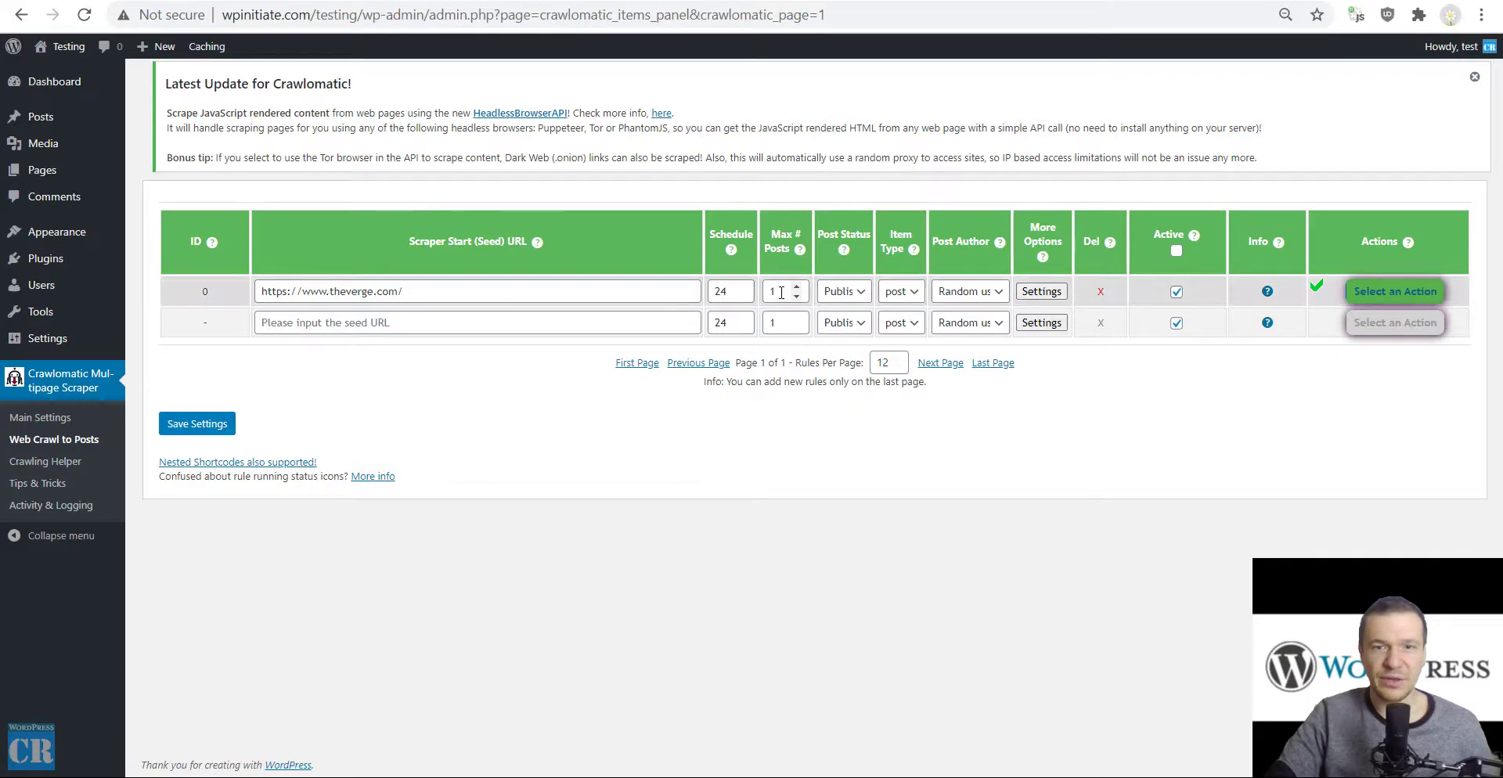
- Raise the Verge rule's Max # Posts to 3 and save the rule settings
click(799, 287)
click(799, 287)
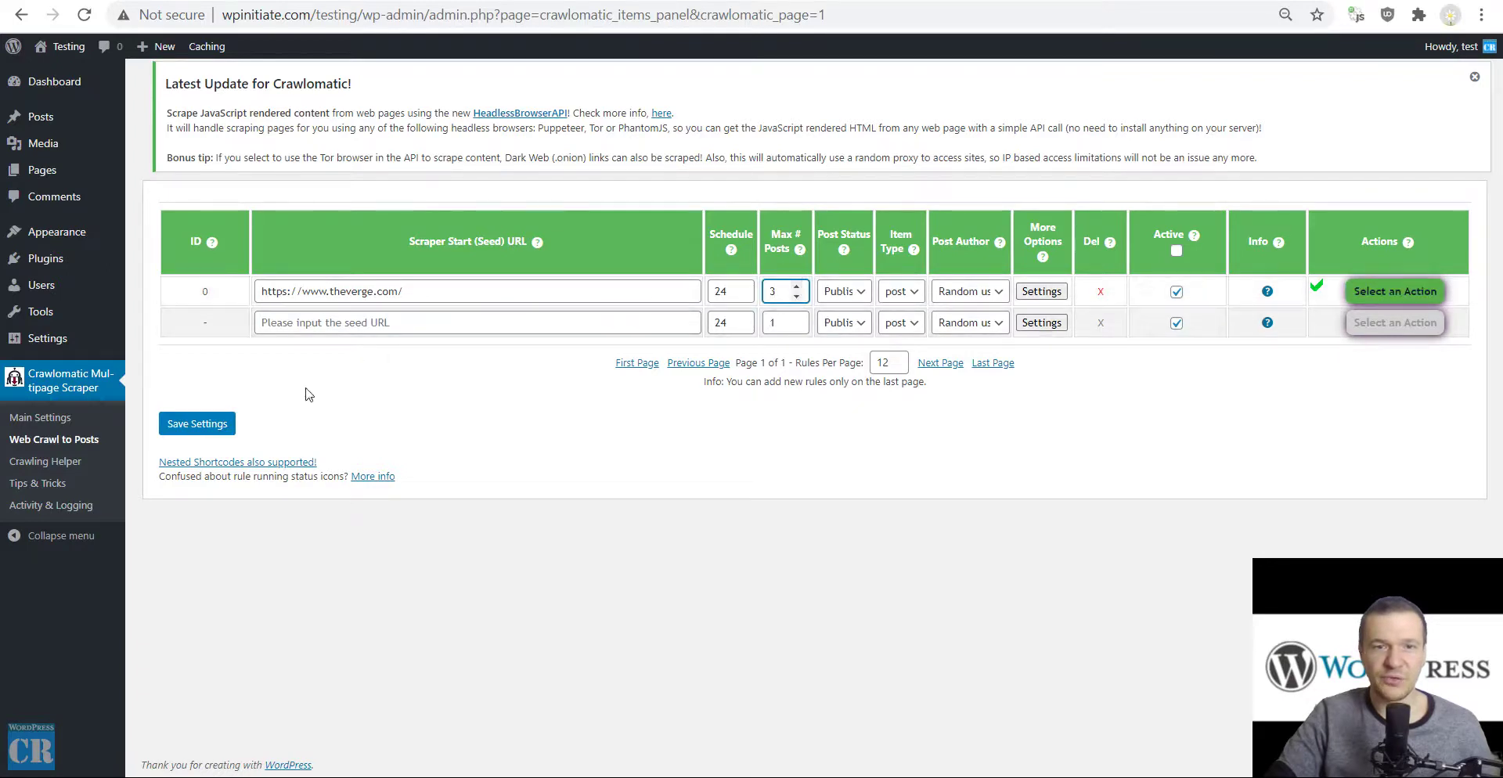
click(197, 424)
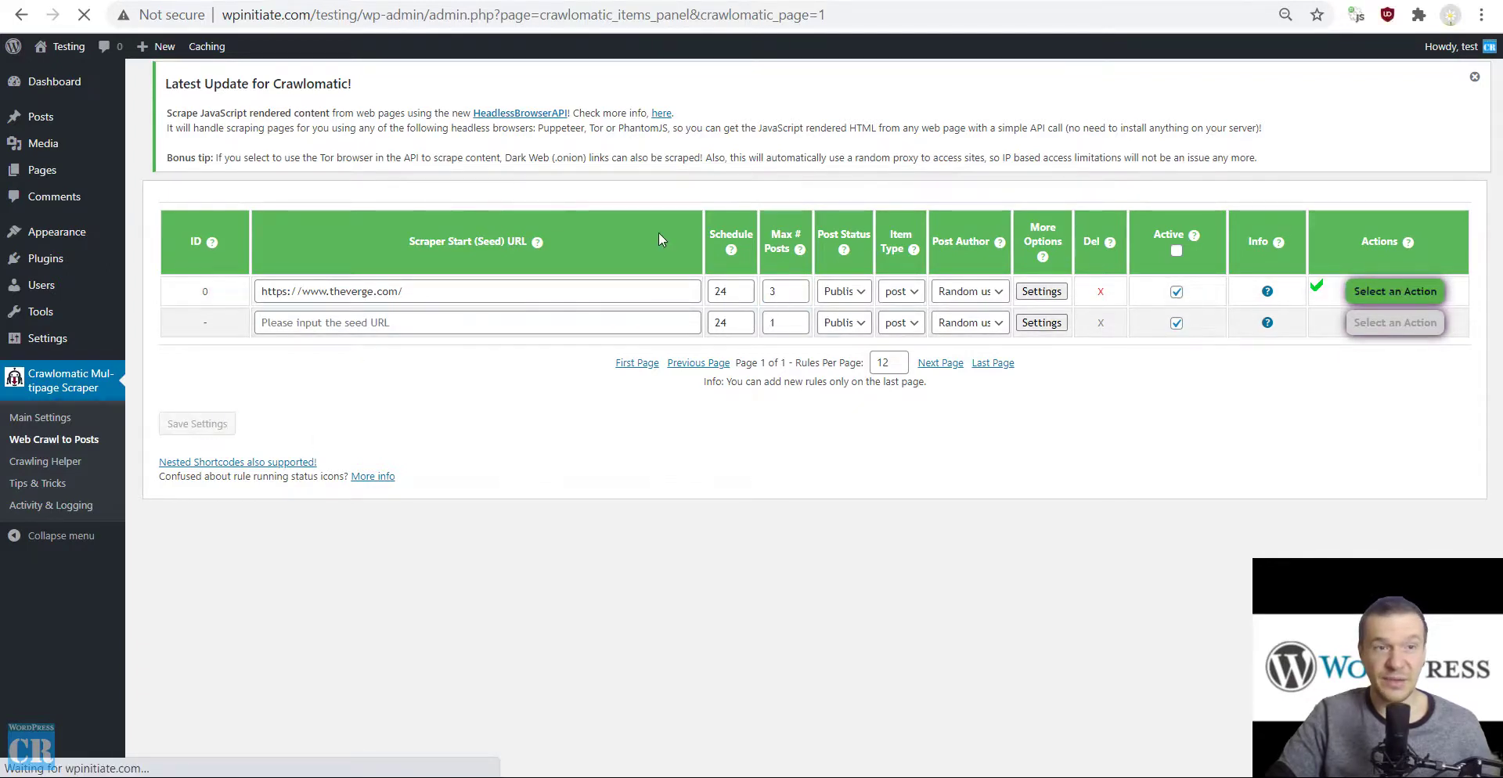
- Run the Verge rule immediately and confirm the run
click(1395, 291)
click(1398, 326)
click(938, 124)
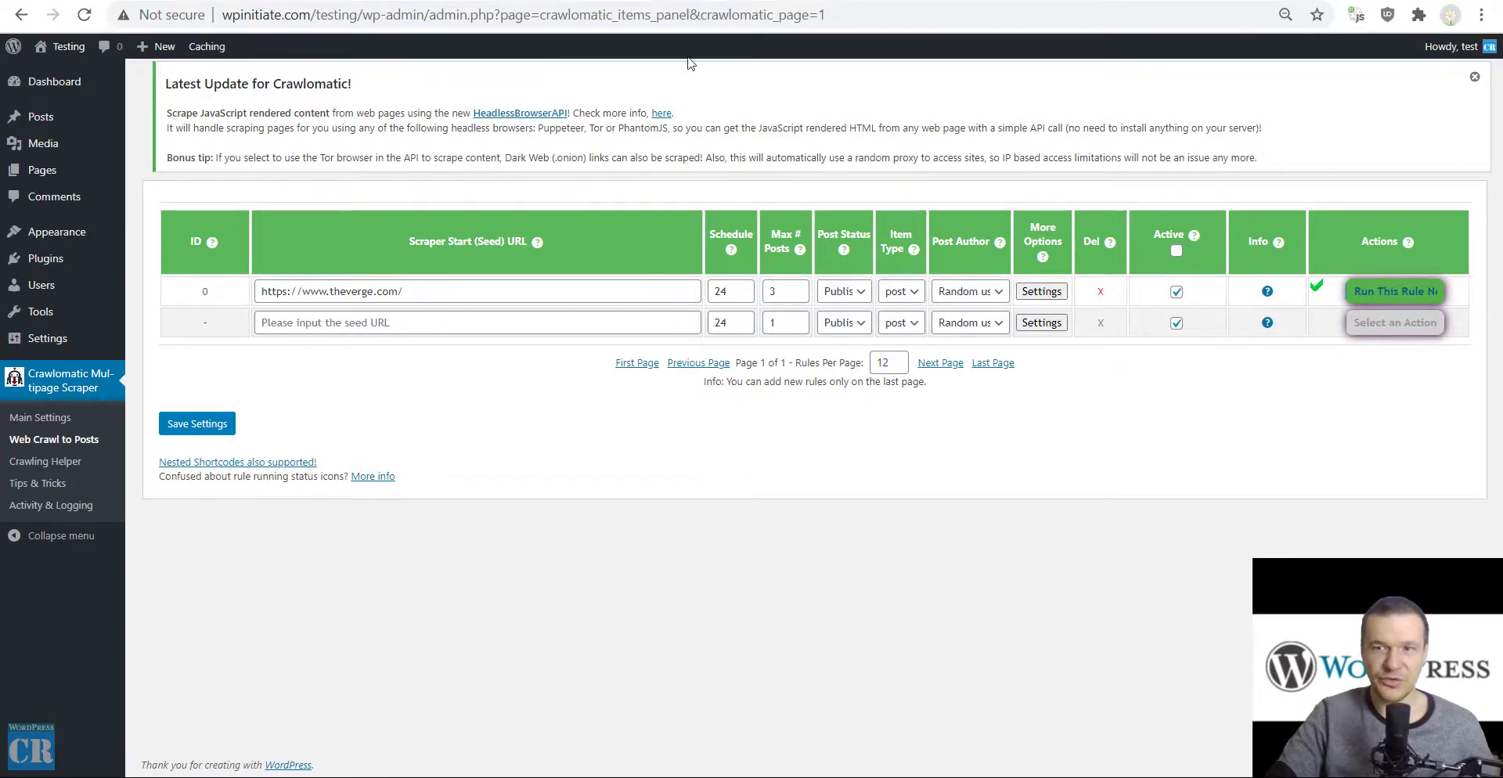
- Check the front page's new posts on podcast moderation, the Redwall movie and NOAA Valentine's cards
click(69, 46)
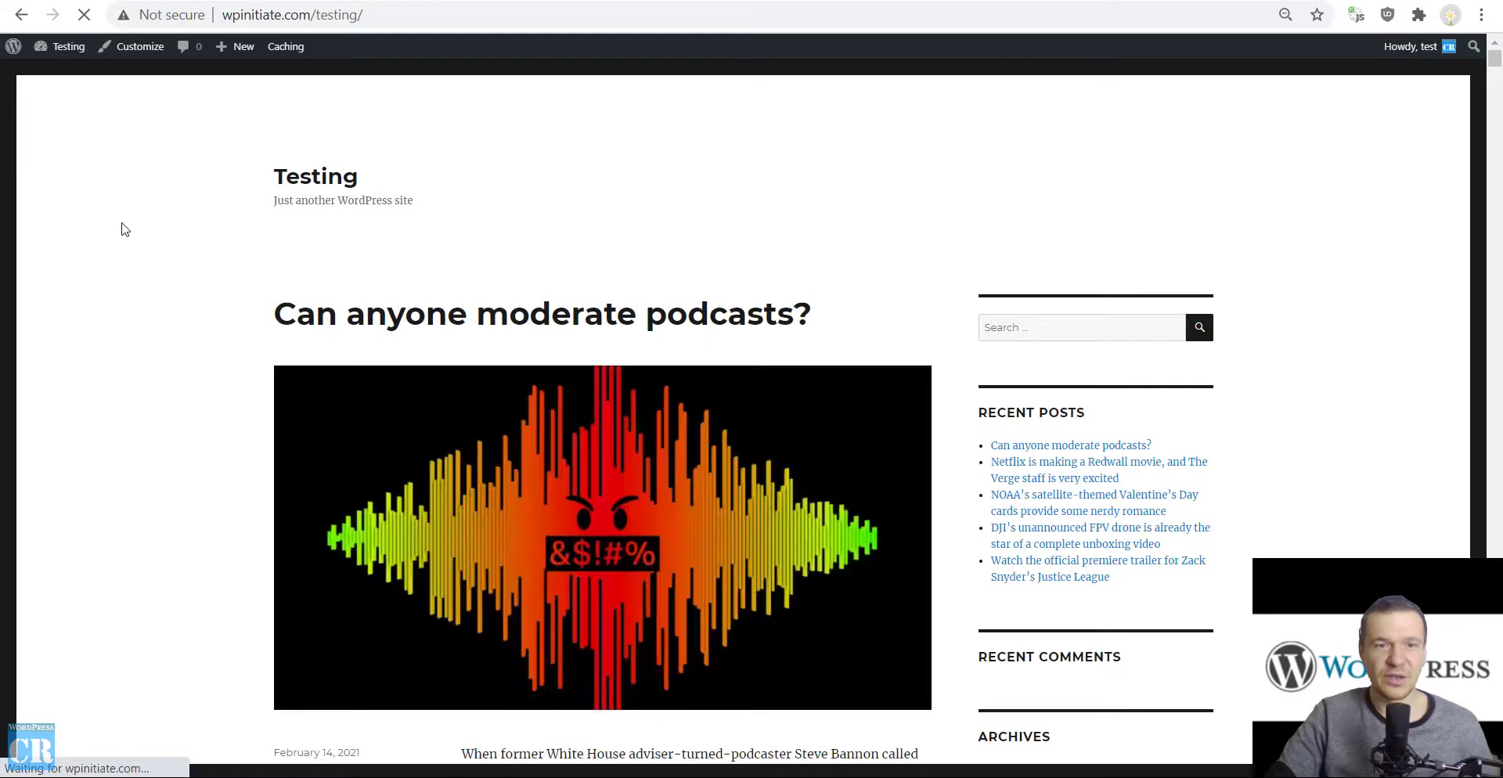
scroll(120, 235, down, 10)
scroll(123, 241, down, 20)
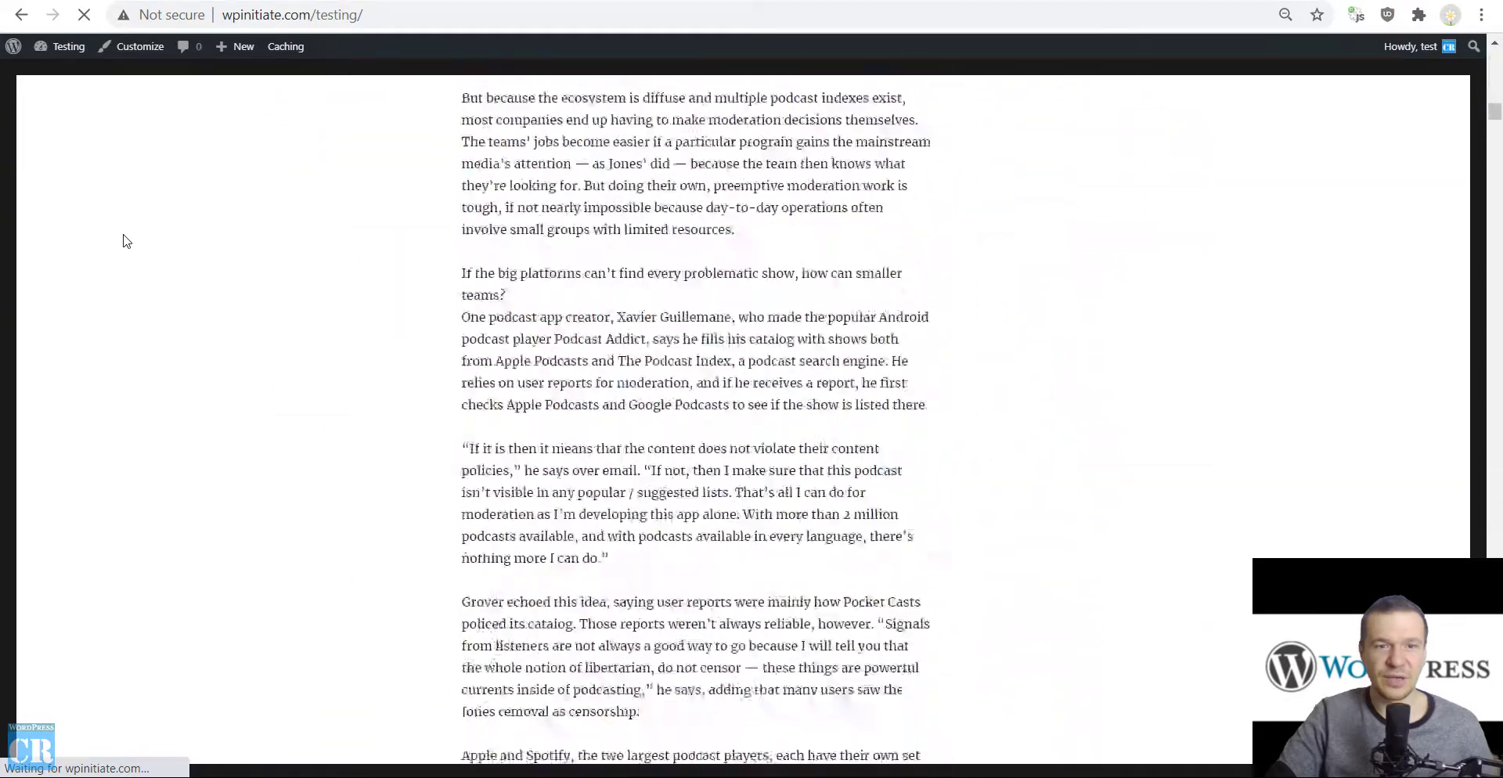
scroll(123, 241, down, 15)
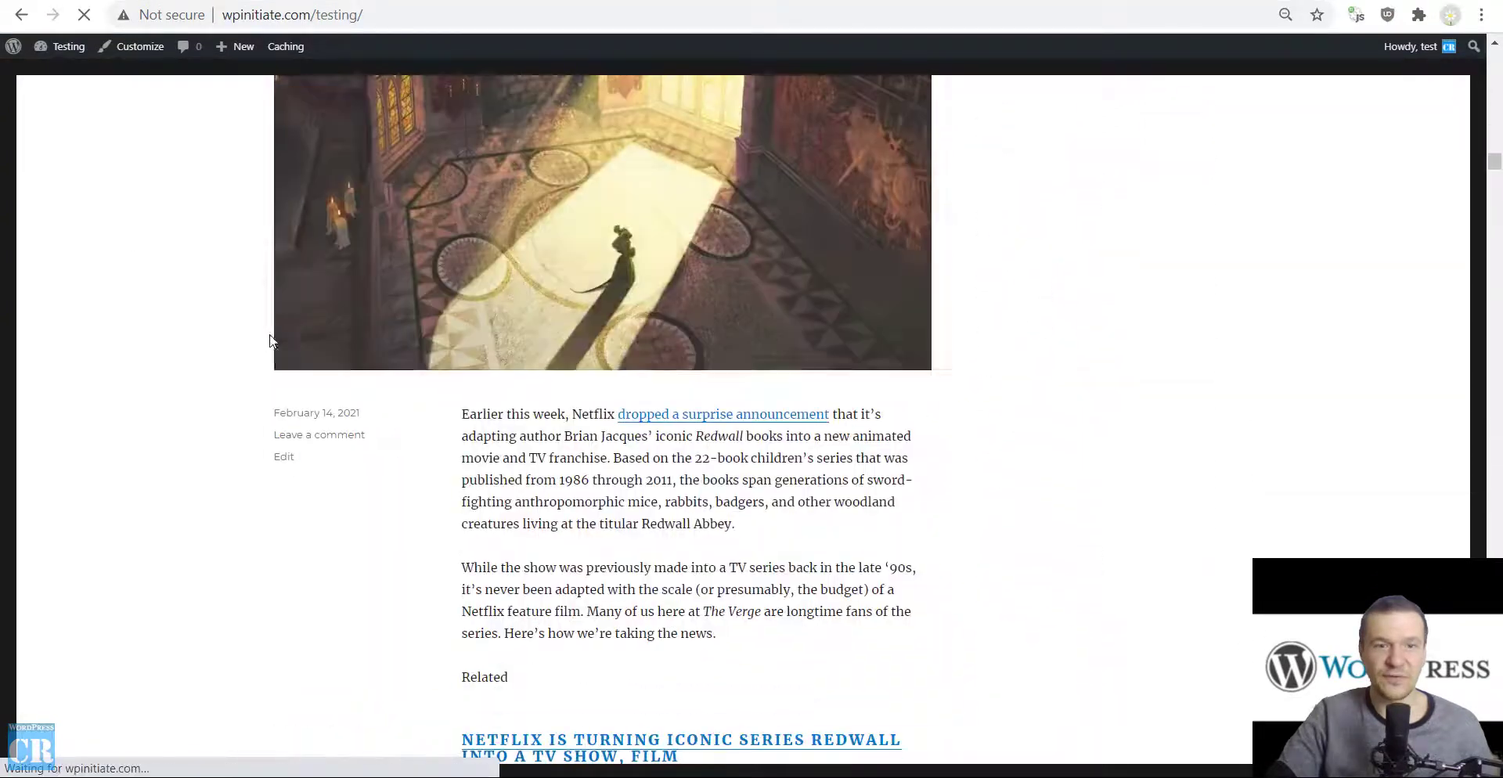
scroll(262, 365, down, 20)
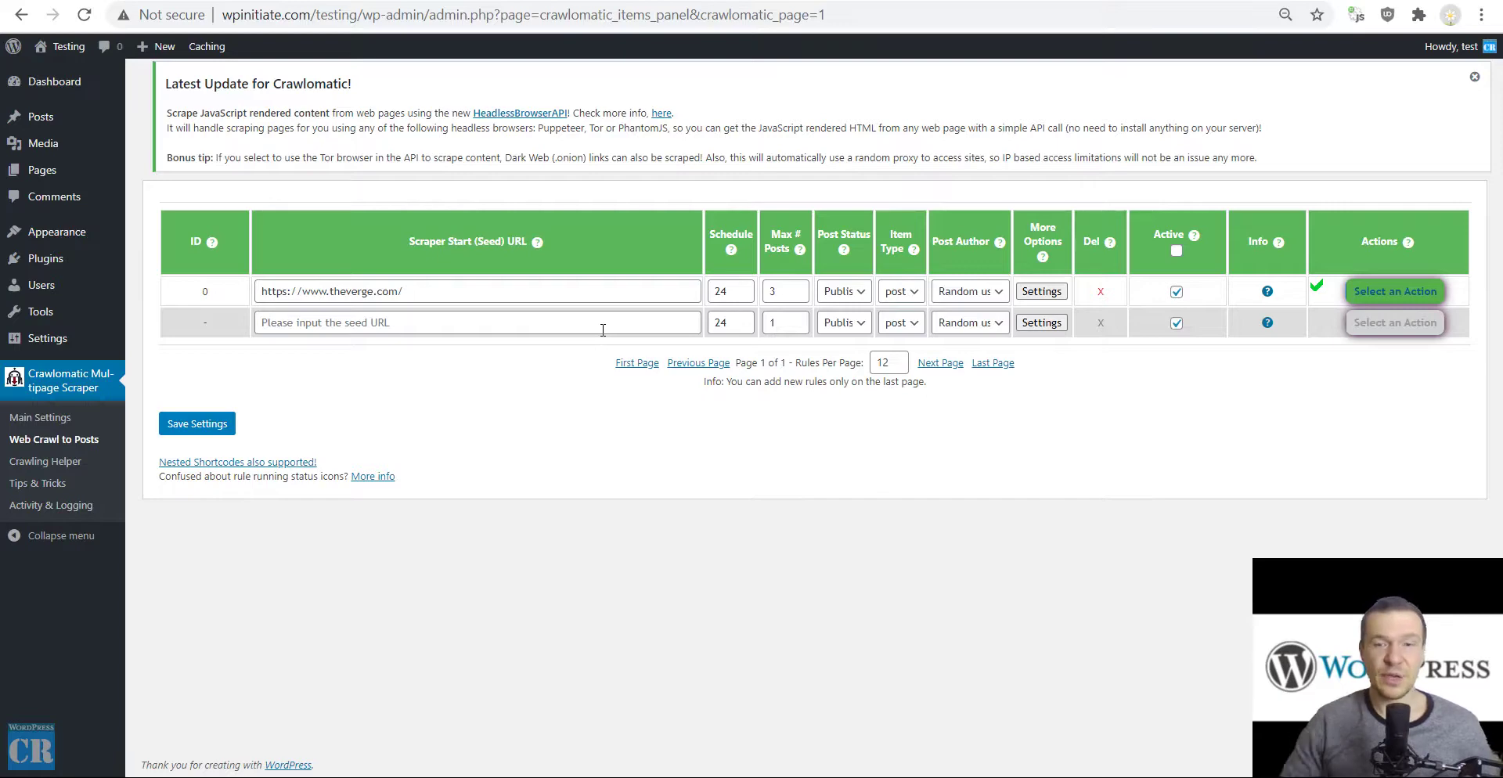
click(1042, 291)
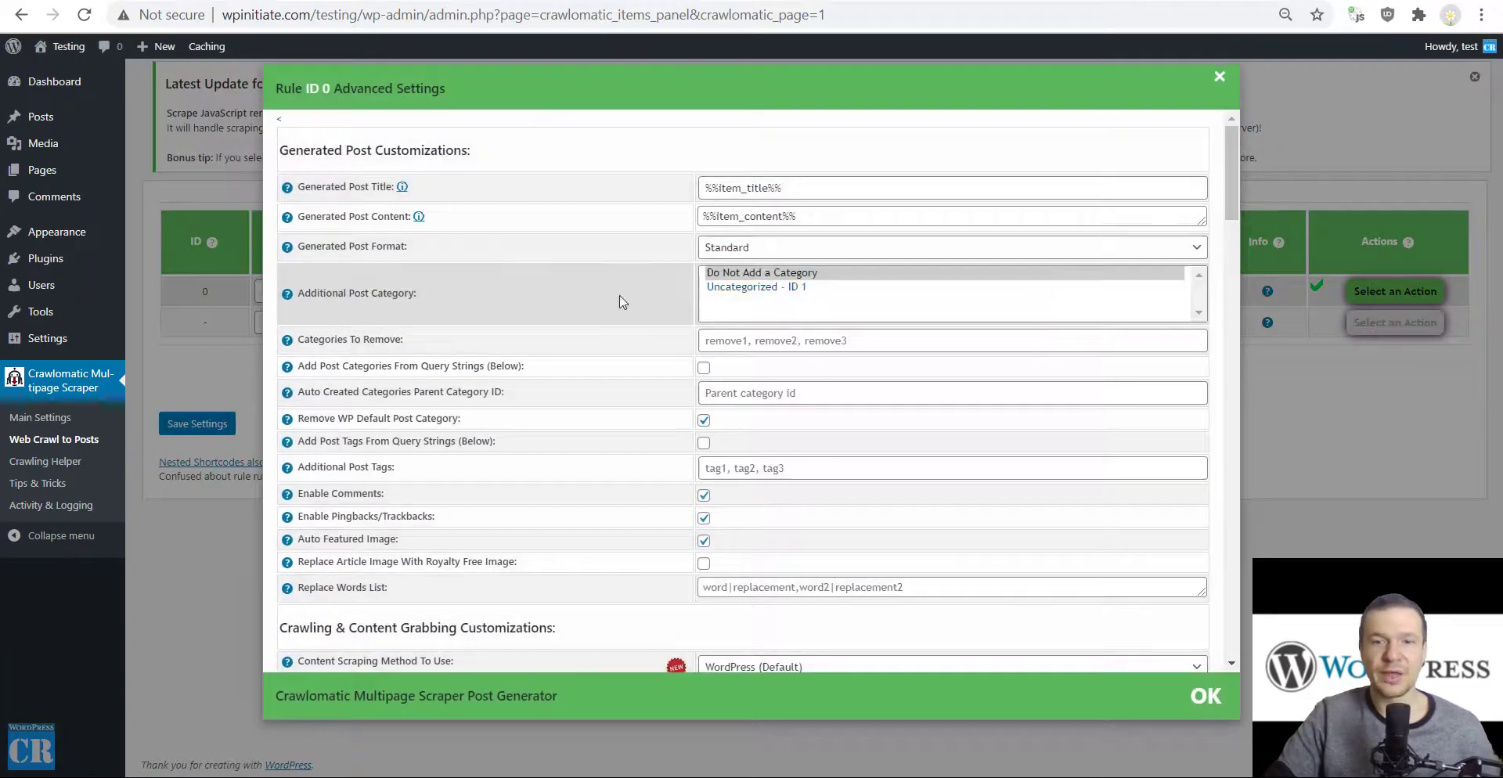
scroll(480, 262, down, 3)
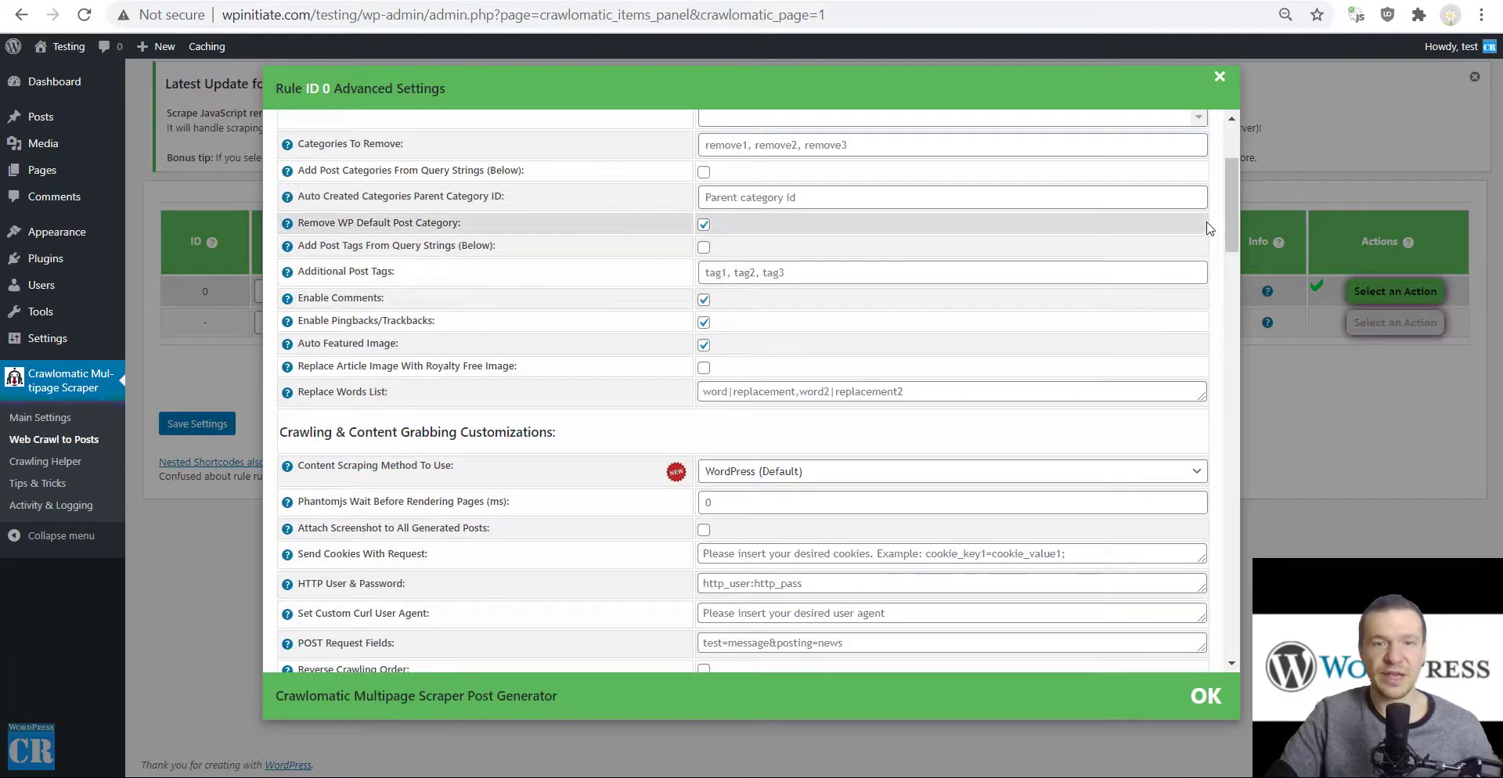
drag(1233, 216, 1181, 597)
scroll(1182, 597, down, 3)
scroll(1194, 599, up, 1)
scroll(1195, 601, down, 1)
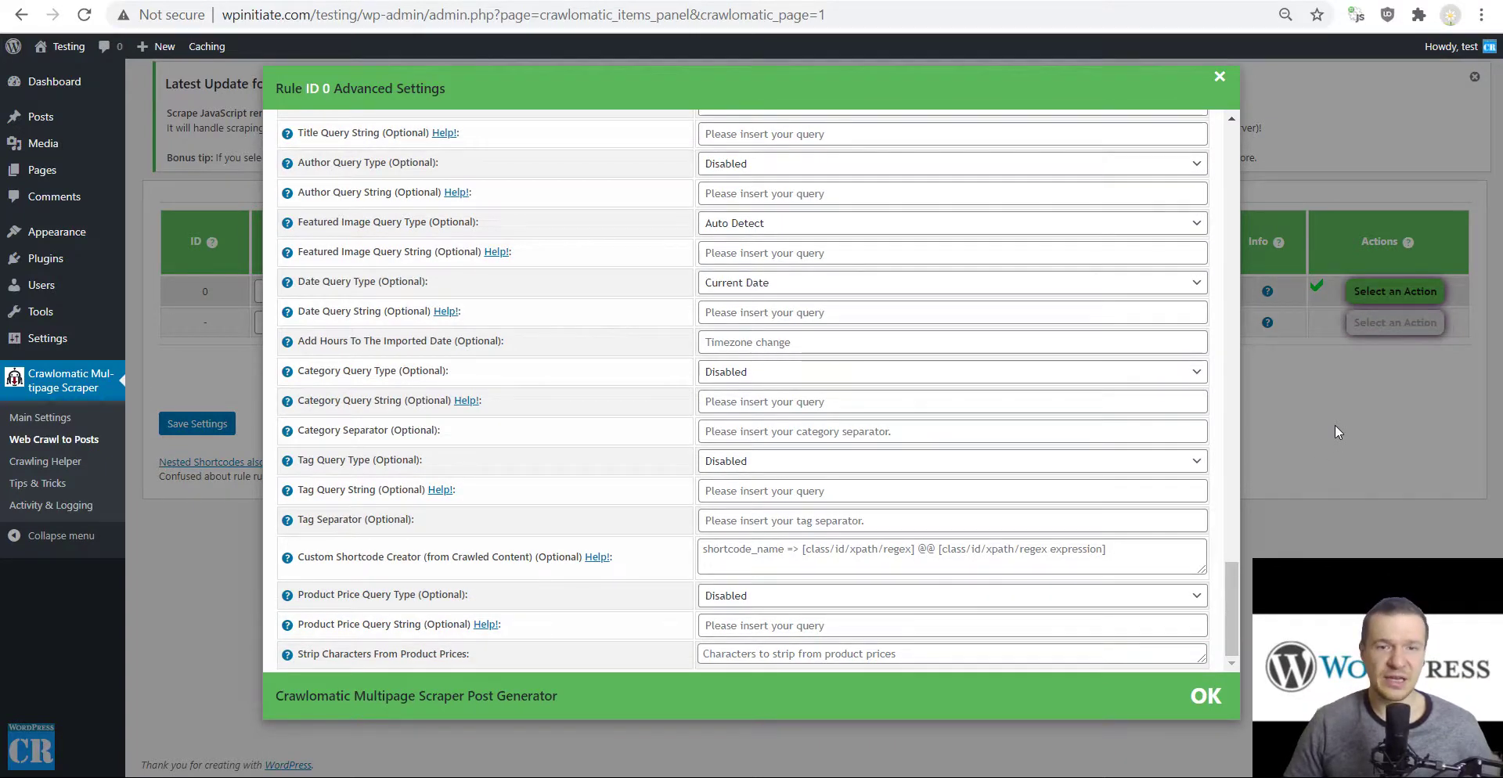
scroll(589, 409, up, 1)
scroll(589, 409, up, 20)
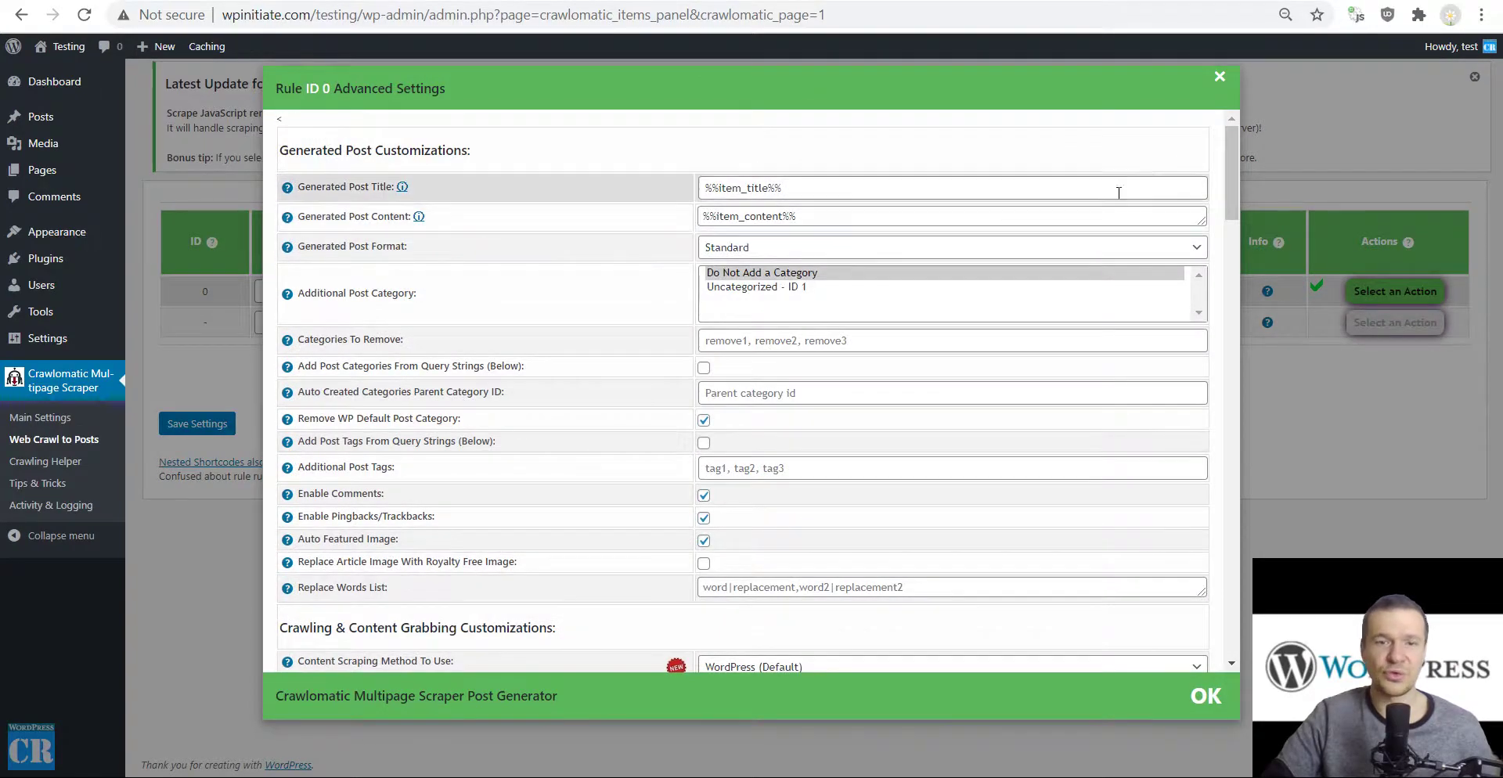
drag(1234, 163, 1211, 363)
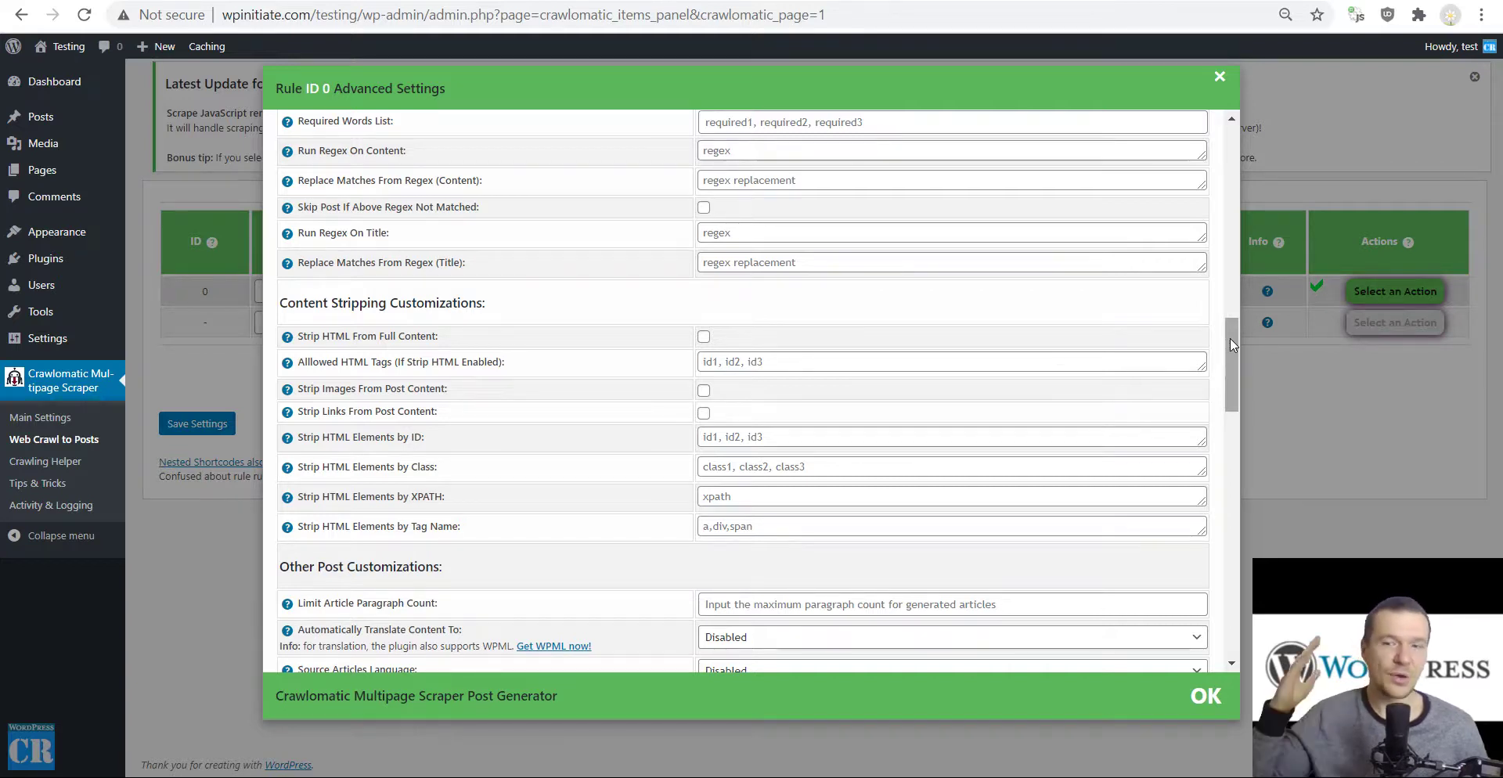
click(1243, 371)
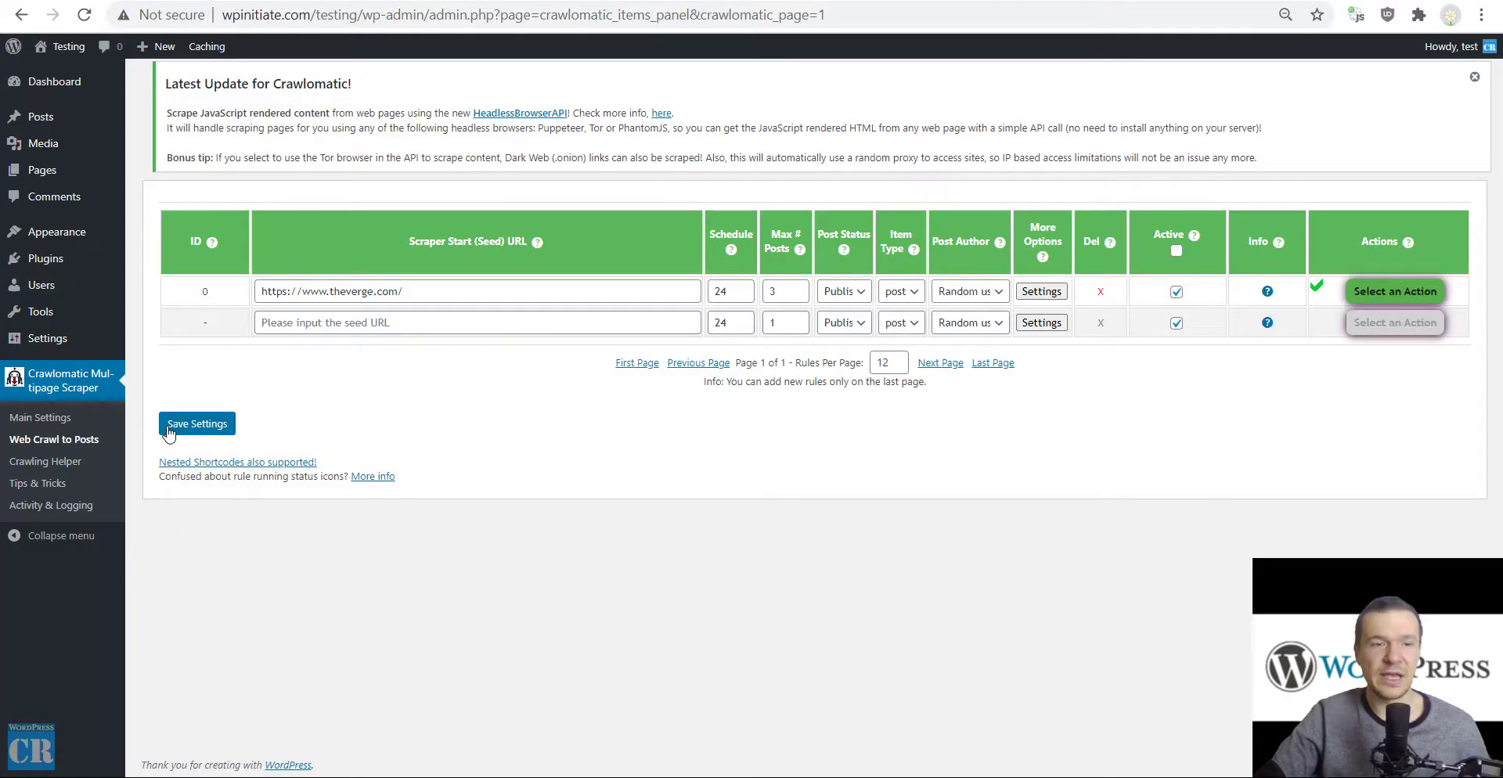